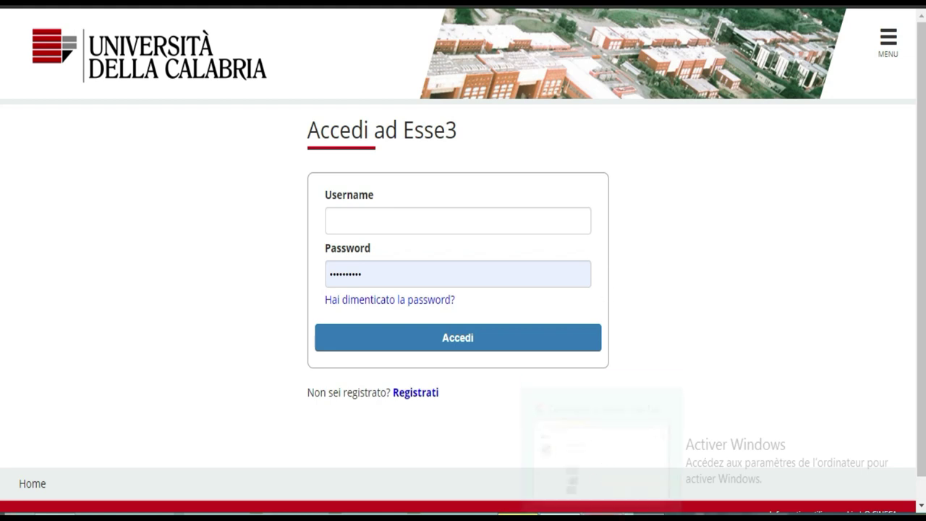
Step: Switch to the Gmail inbox and open the "Registrazione" email from Segreteria Studenti
mouse_move(518, 517)
click(618, 427)
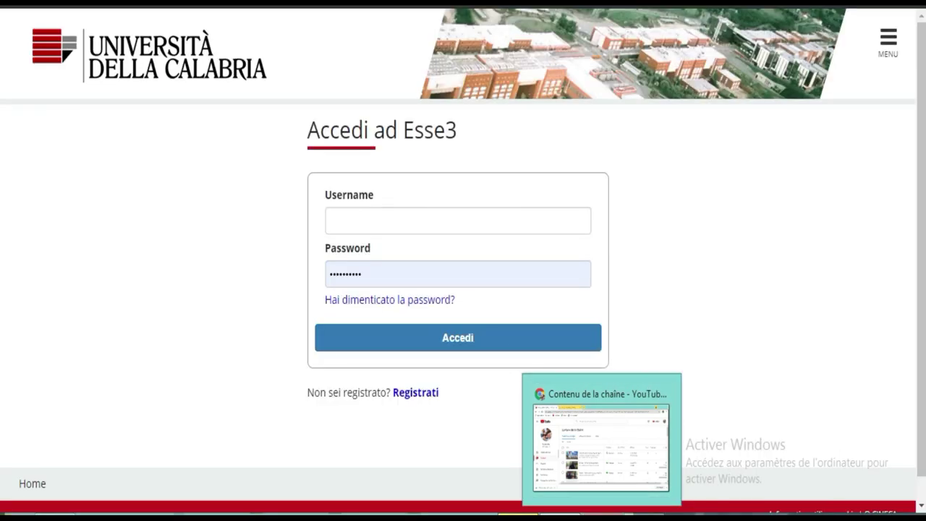
click(600, 426)
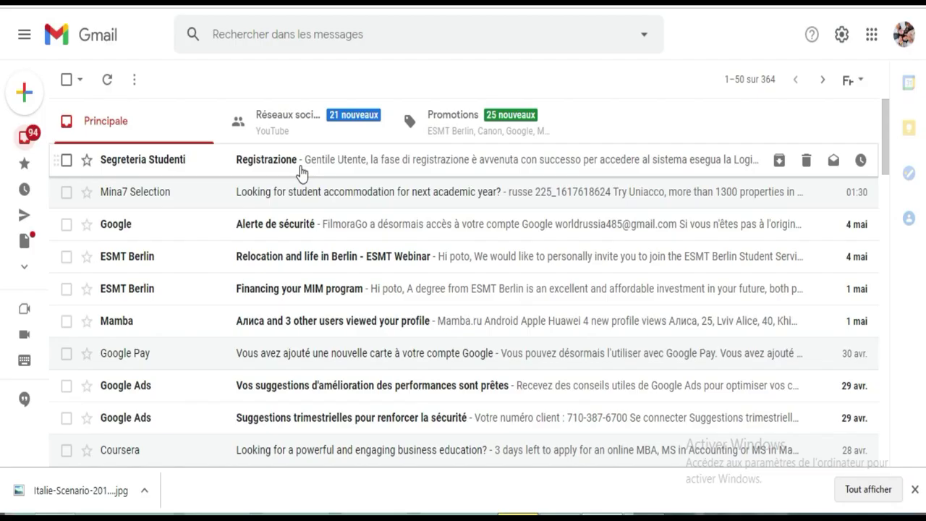
click(603, 457)
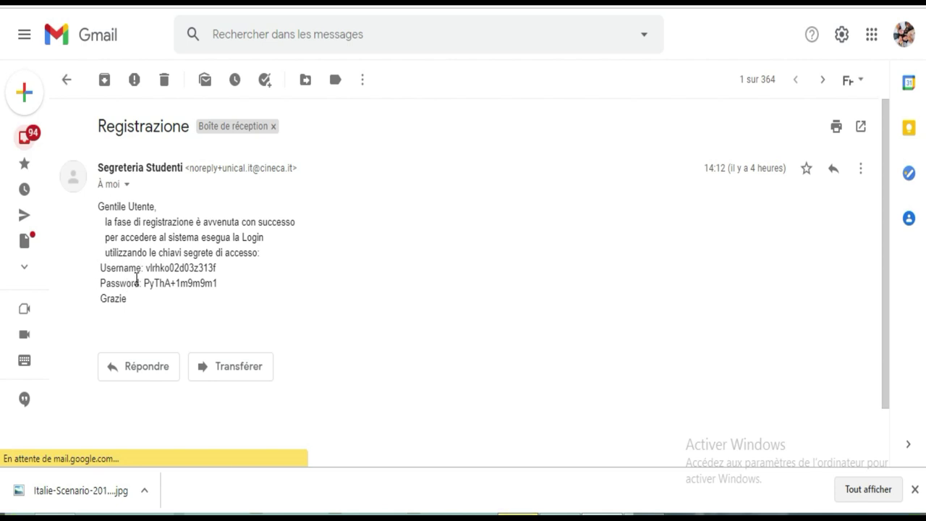
drag(216, 268, 148, 271)
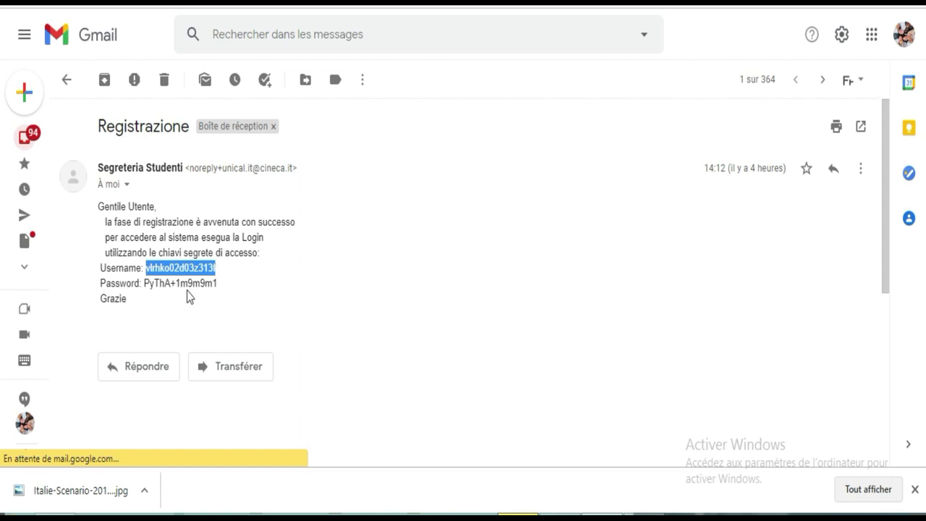
drag(98, 206, 243, 286)
click(243, 286)
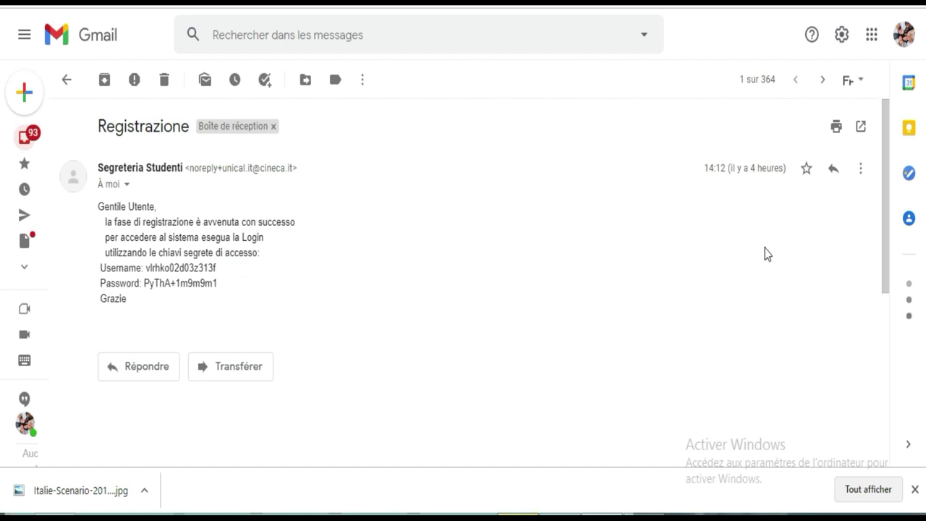
drag(888, 171, 884, 108)
Step: Copy the username from the registration email into the Username field of the Esse3 login form
drag(217, 268, 146, 269)
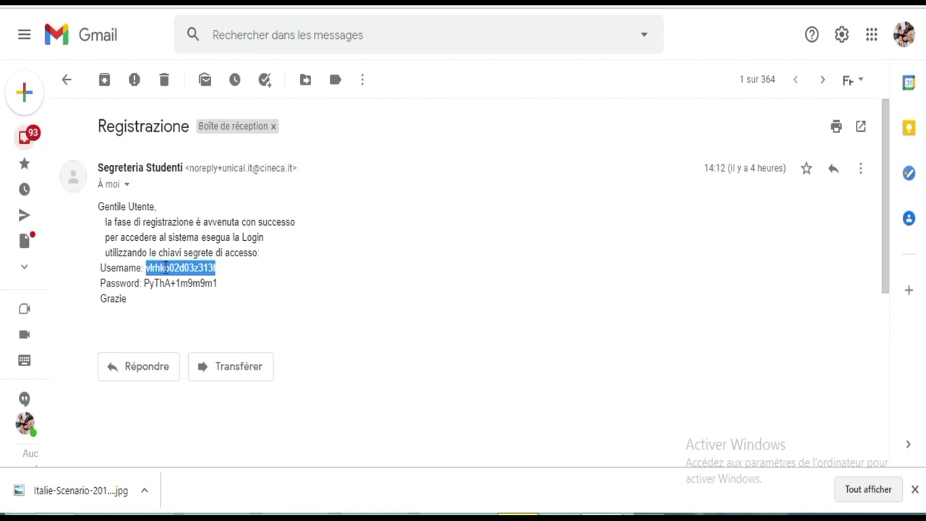
right_click(165, 268)
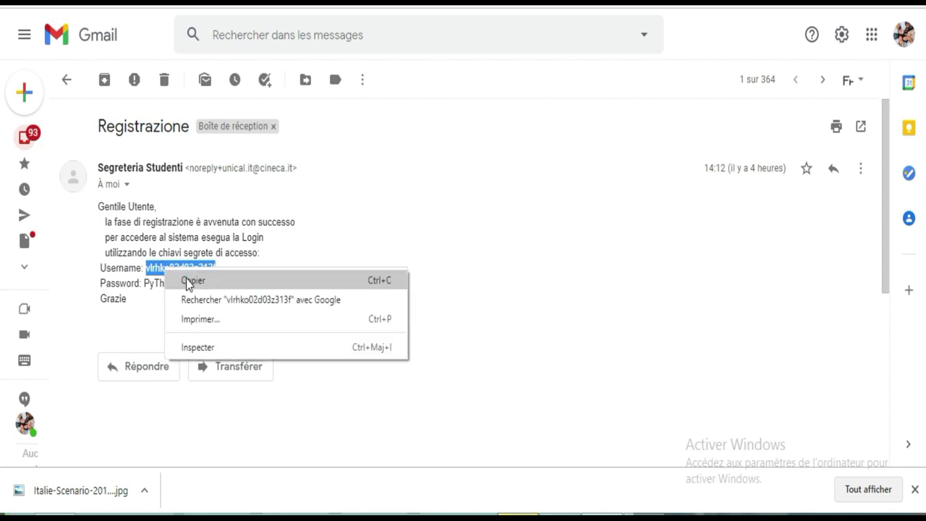
click(190, 281)
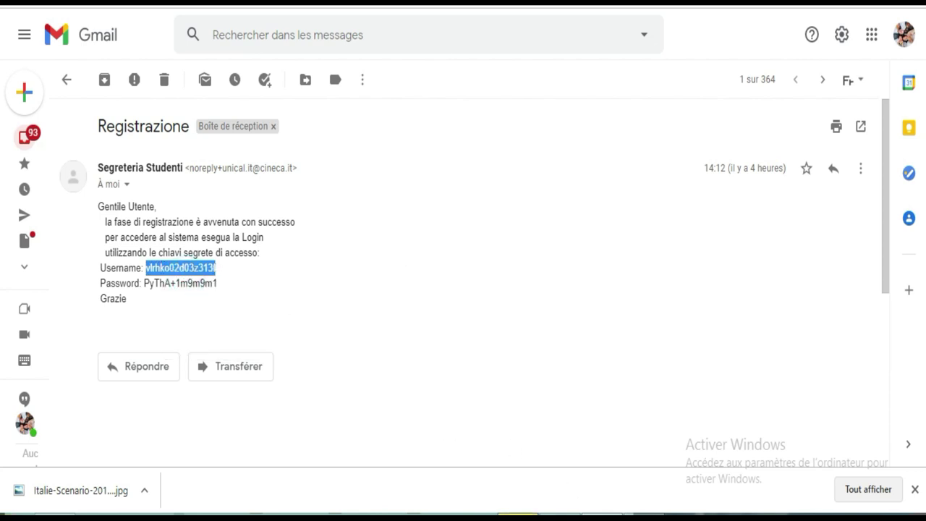
click(560, 434)
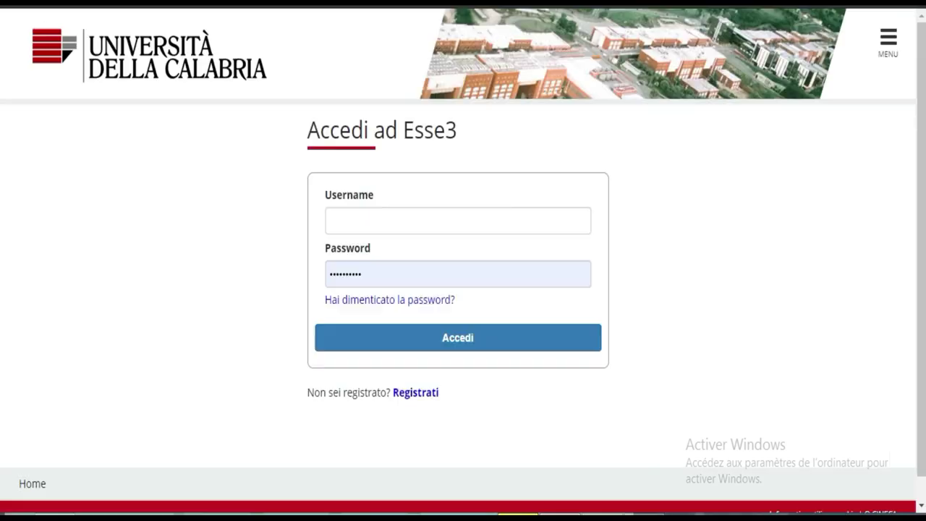
click(362, 222)
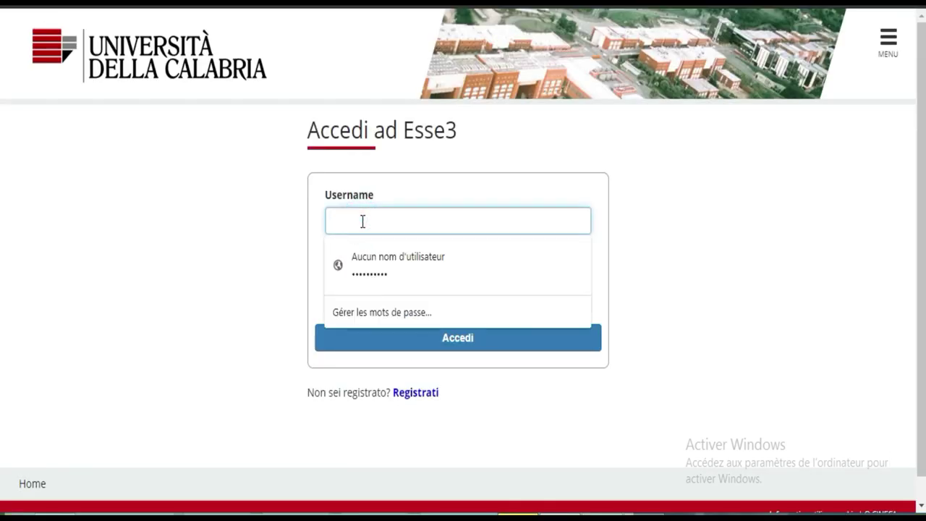
key(ctrl+v)
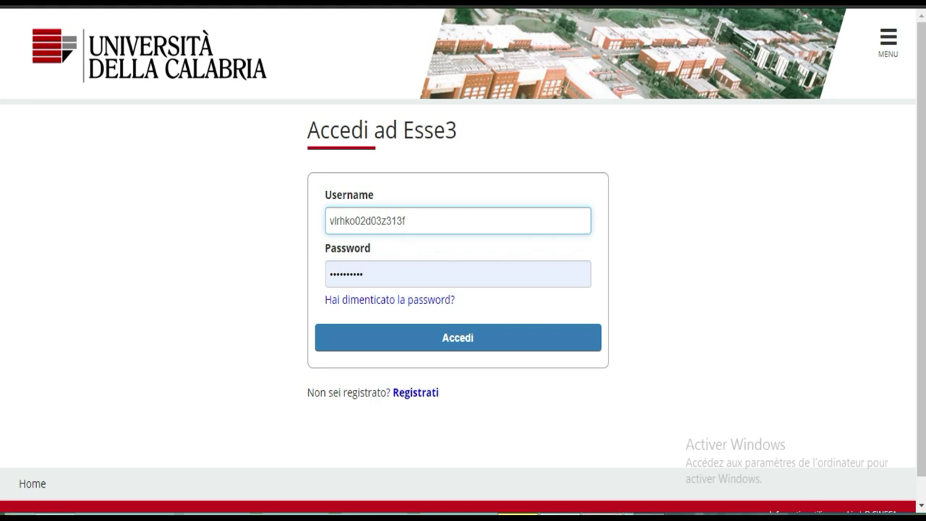
Step: Replace the Password field's content with the password from the registration email and sign in to Esse3
key(ctrl+Tab)
drag(225, 285, 146, 286)
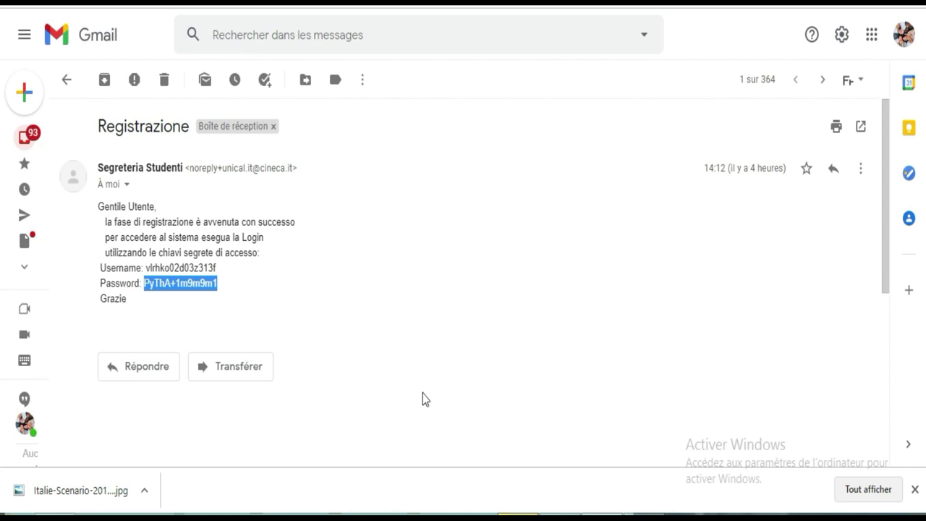
mouse_move(599, 515)
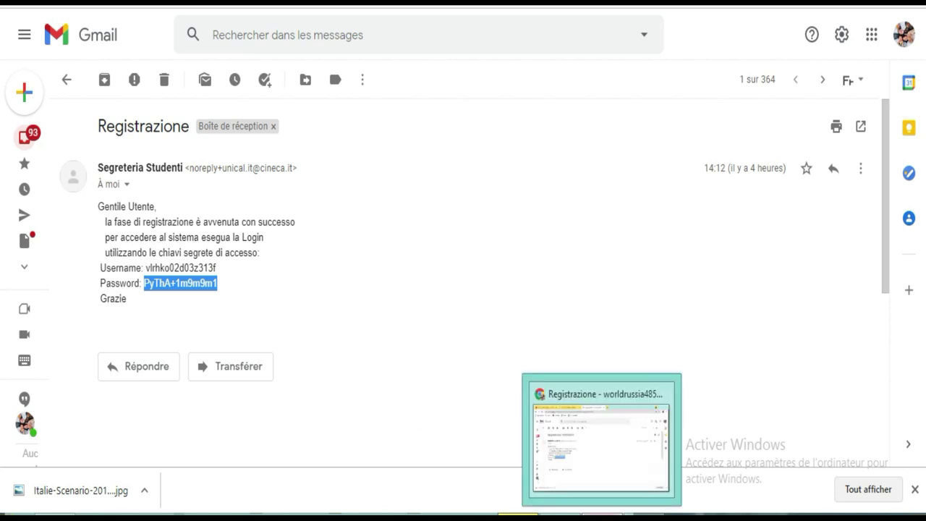
click(560, 516)
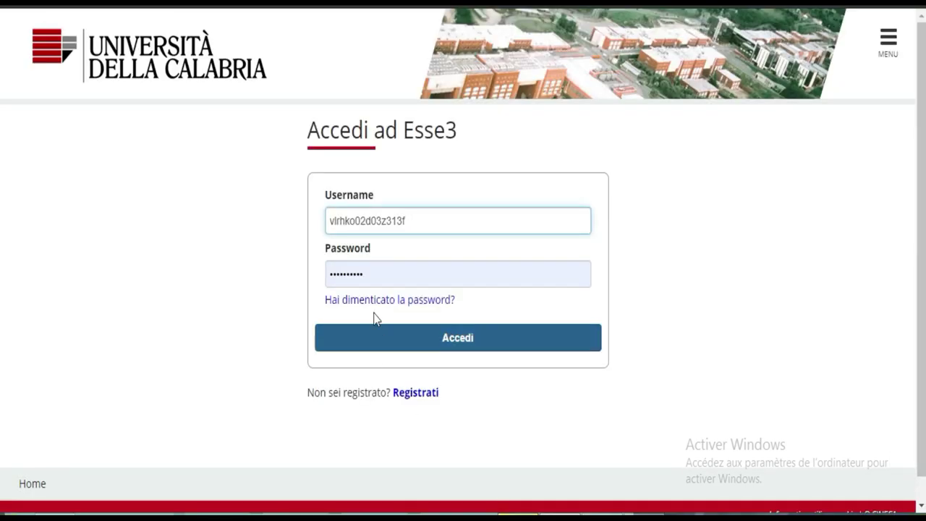
double_click(377, 272)
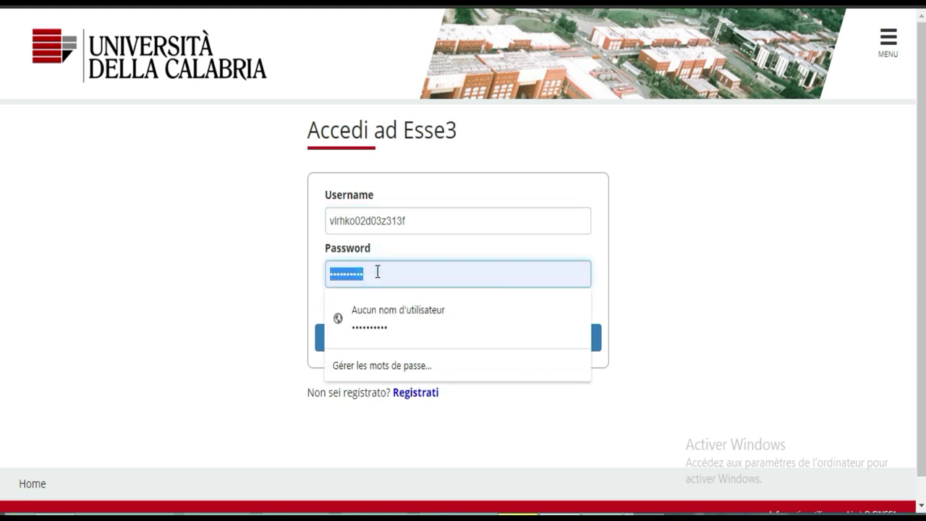
key(ctrl+v)
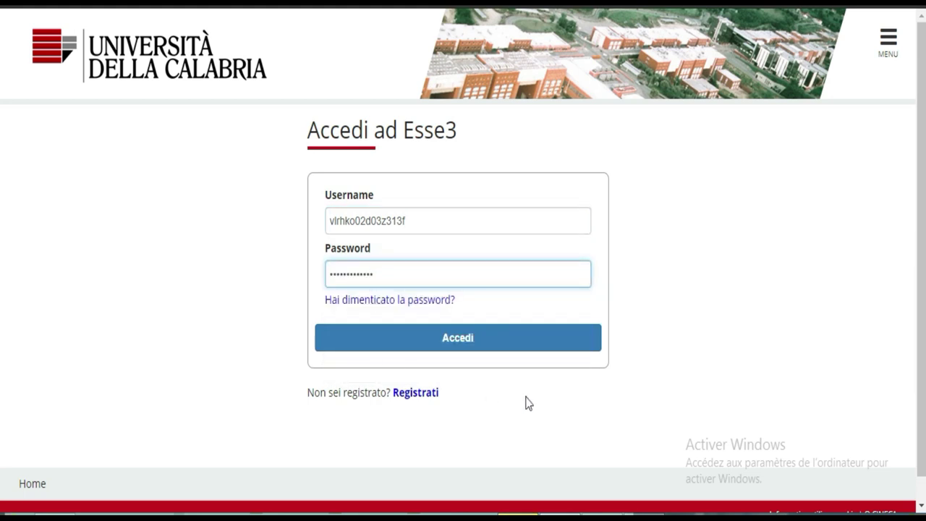
click(486, 339)
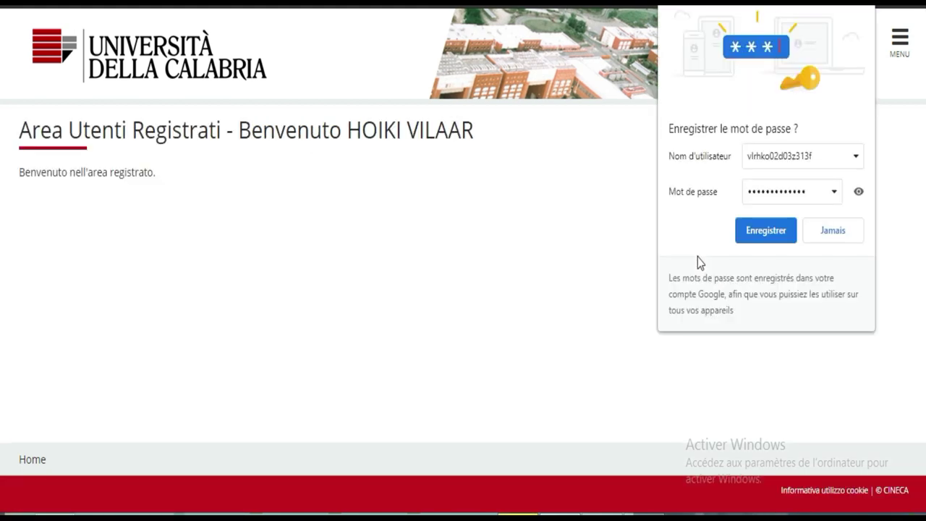
Step: Save the login credentials in the browser and translate the registered users' area into French
click(768, 237)
right_click(590, 221)
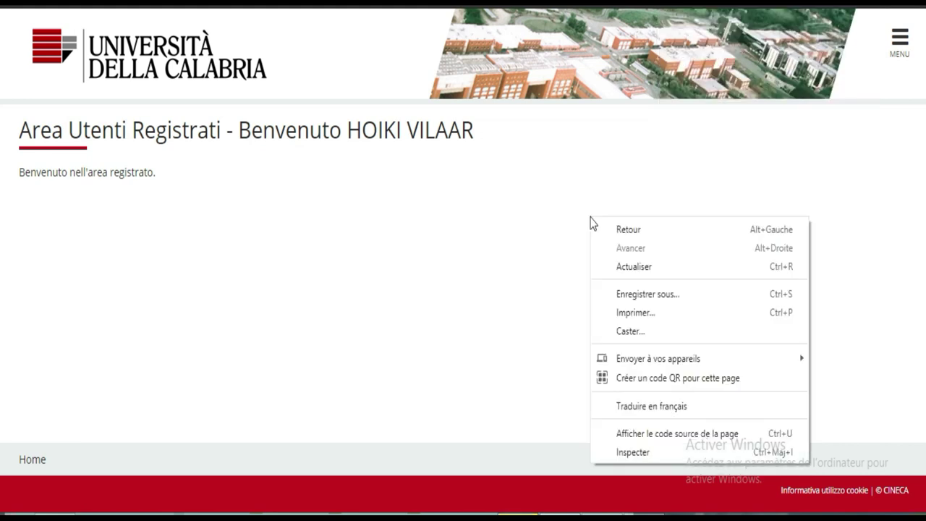
click(631, 405)
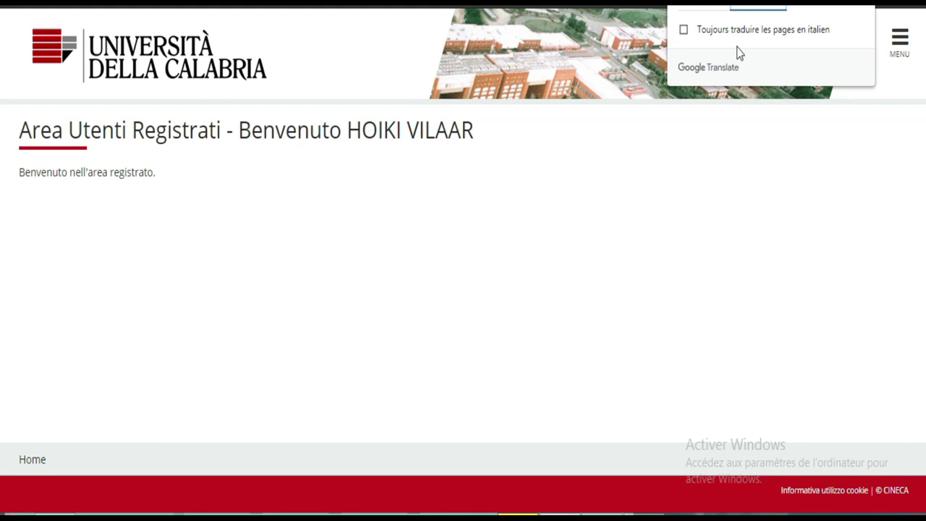
click(739, 10)
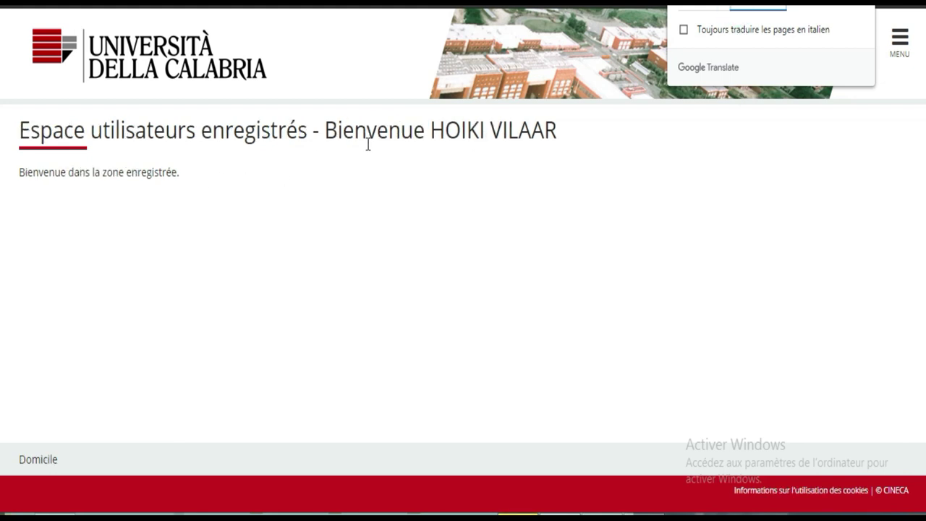
drag(570, 135, 437, 136)
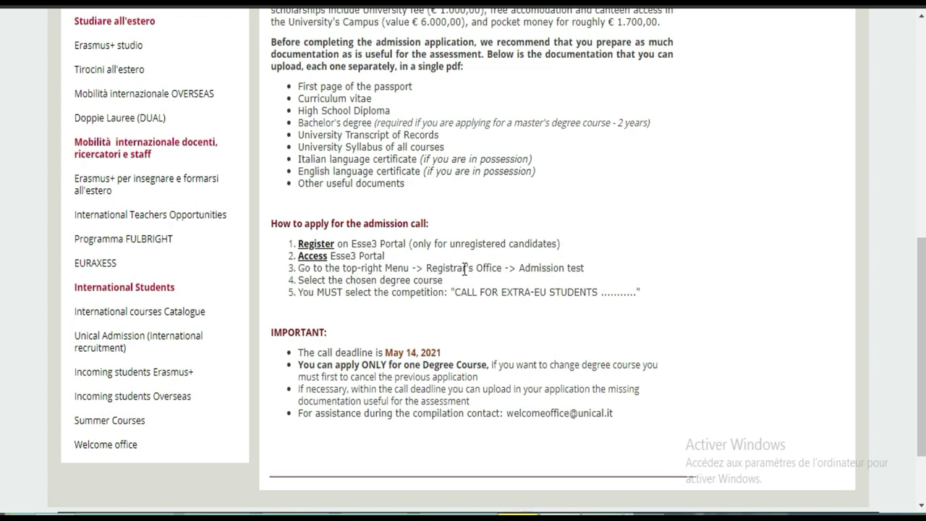
Step: Translate the university page with the admission call instructions into French
right_click(760, 181)
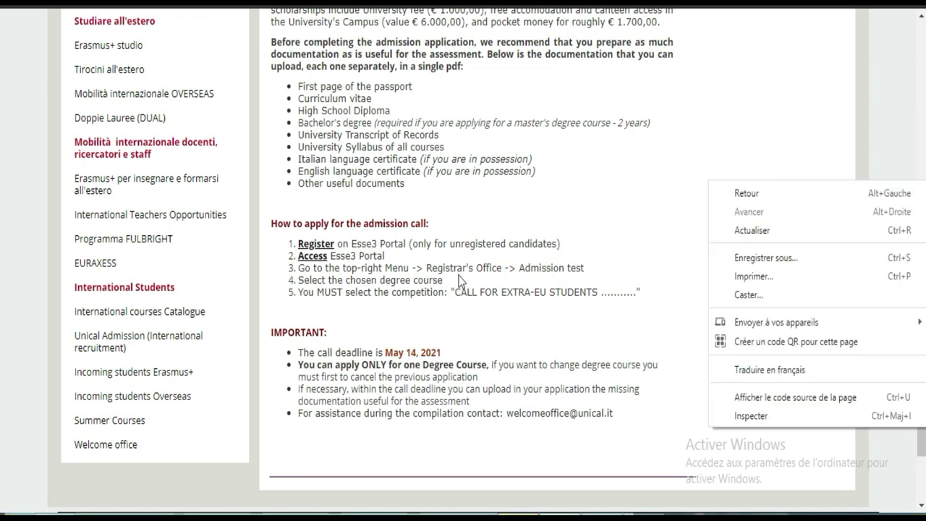
click(786, 366)
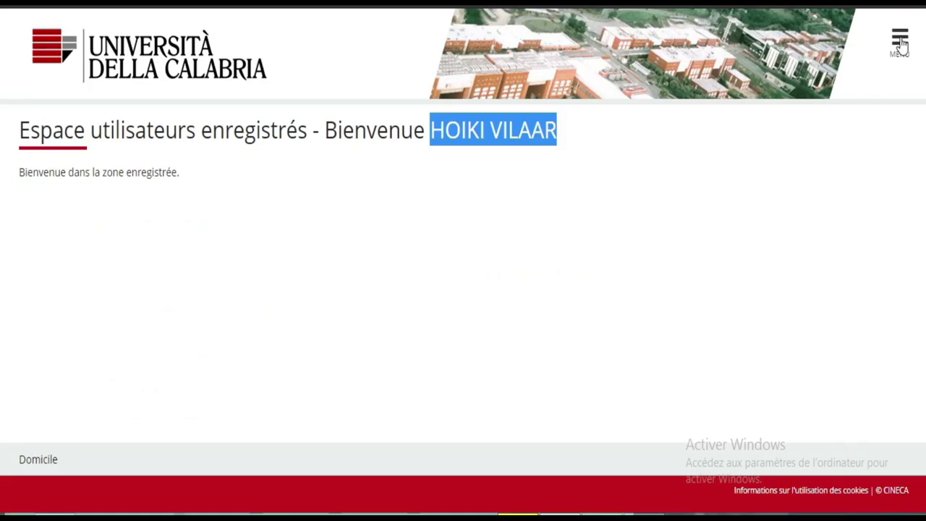
Step: Examine the Domicile, Secrétariat and Information universitaire sections of the Esse3 site navigation
click(900, 43)
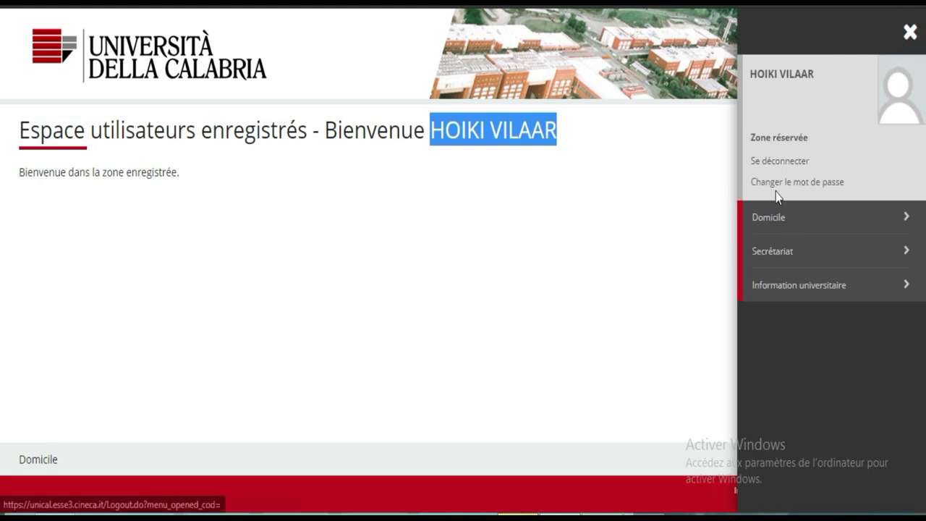
click(836, 215)
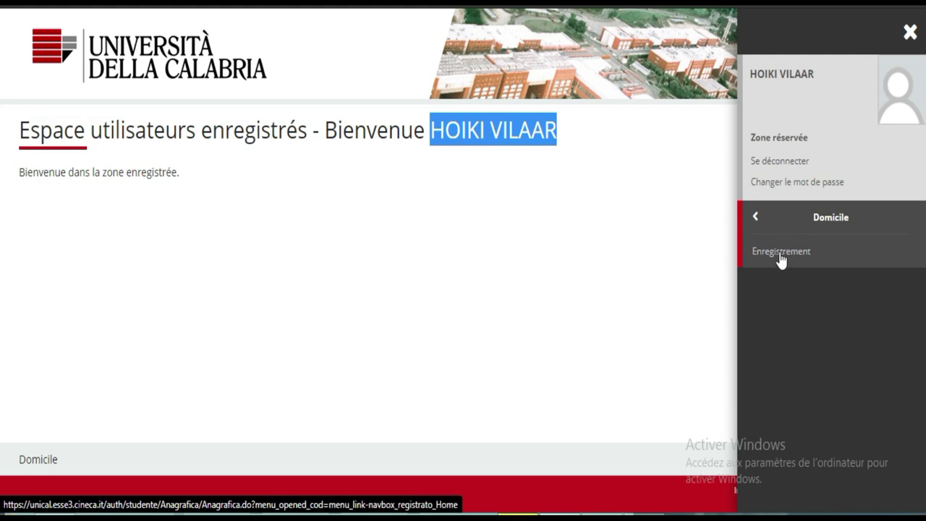
click(762, 223)
click(778, 254)
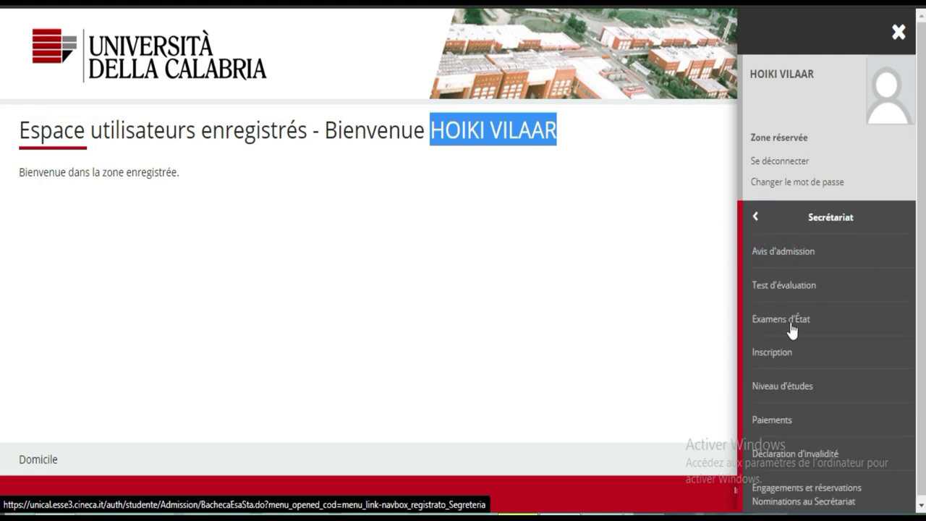
click(2, 212)
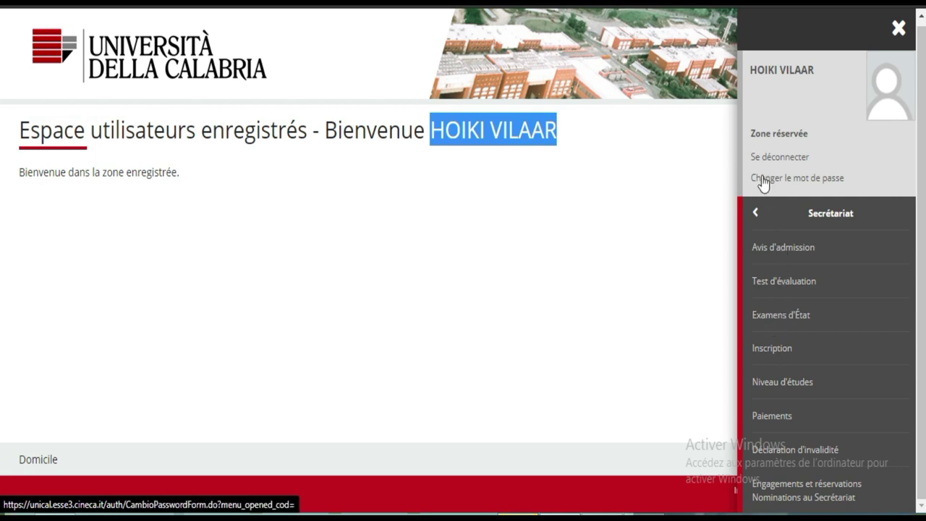
click(755, 213)
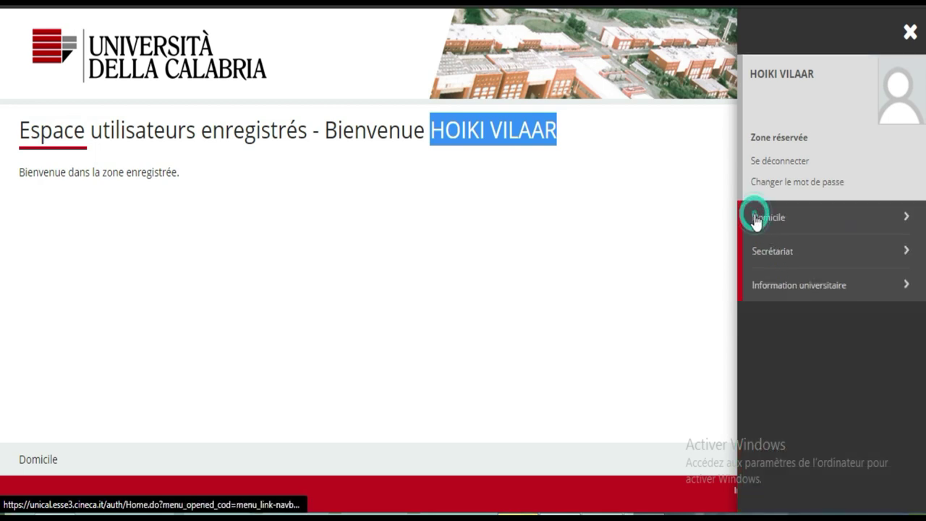
click(766, 284)
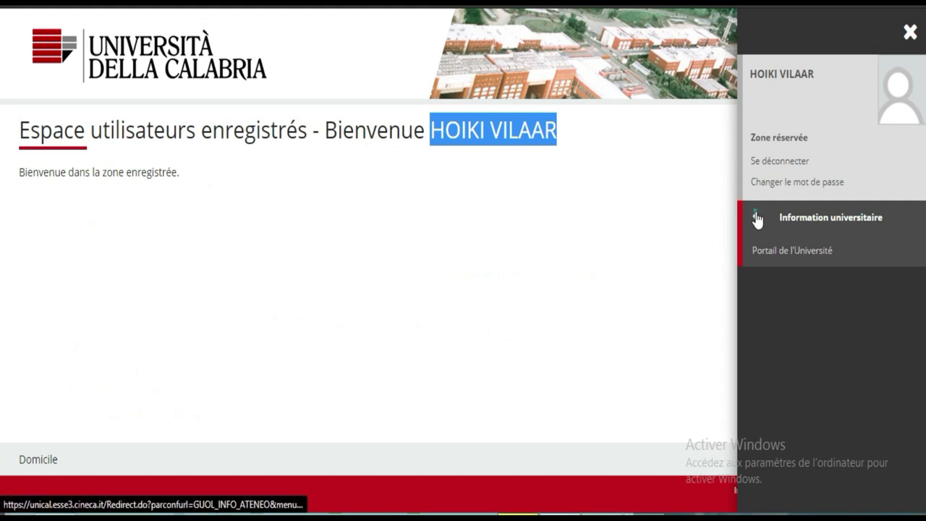
click(758, 218)
Step: Open the Test d'évaluation page from the Secrétariat section
click(769, 251)
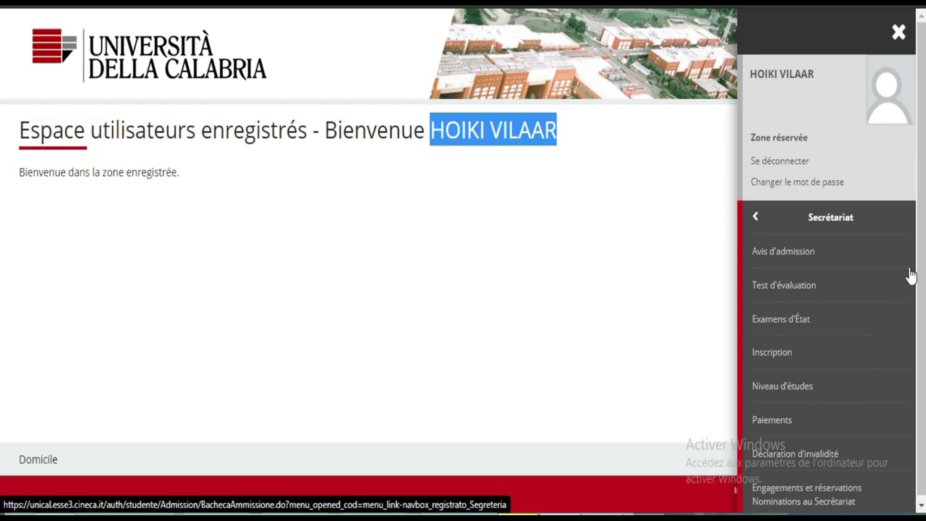
scroll(917, 274, down, 1)
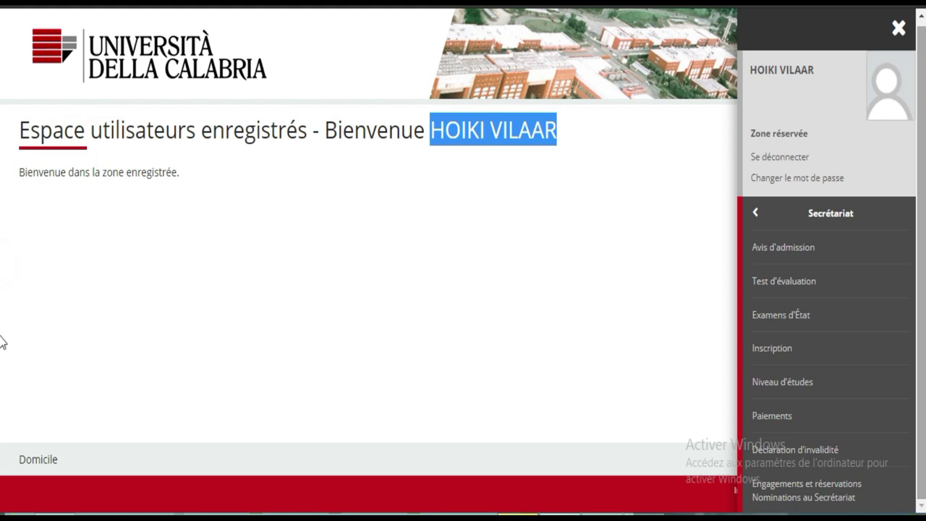
click(765, 289)
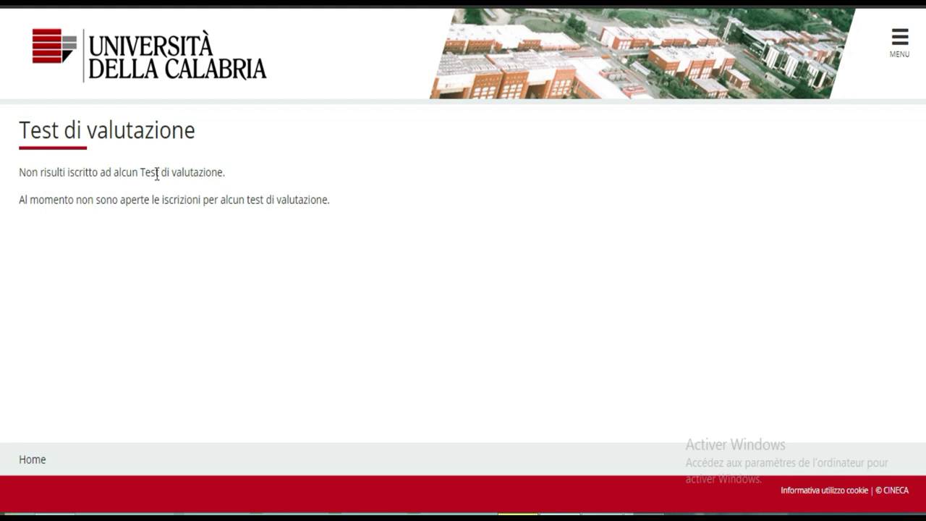
Step: Display the Segreteria options again and translate the evaluation test page into French
click(900, 44)
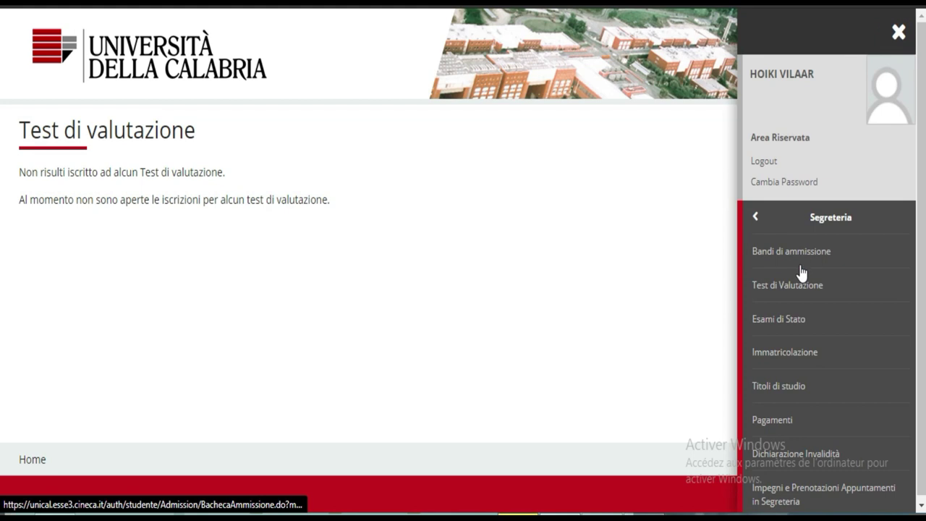
right_click(595, 226)
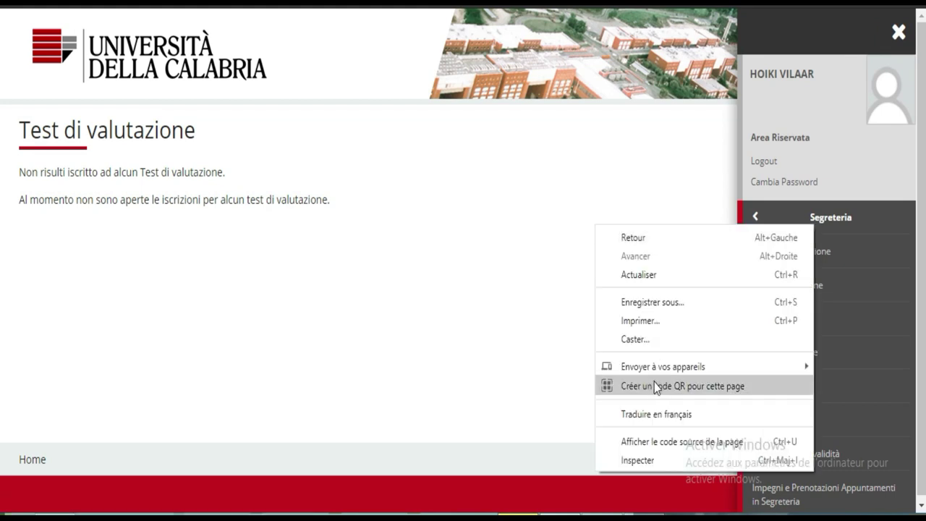
click(649, 411)
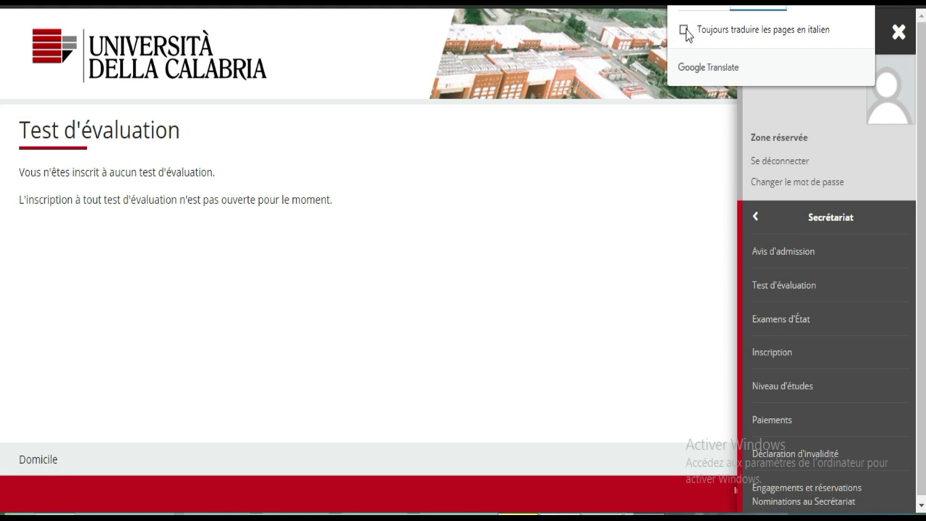
Step: Open the Avis d'admission page from the Secrétariat section and translate it into French
click(663, 253)
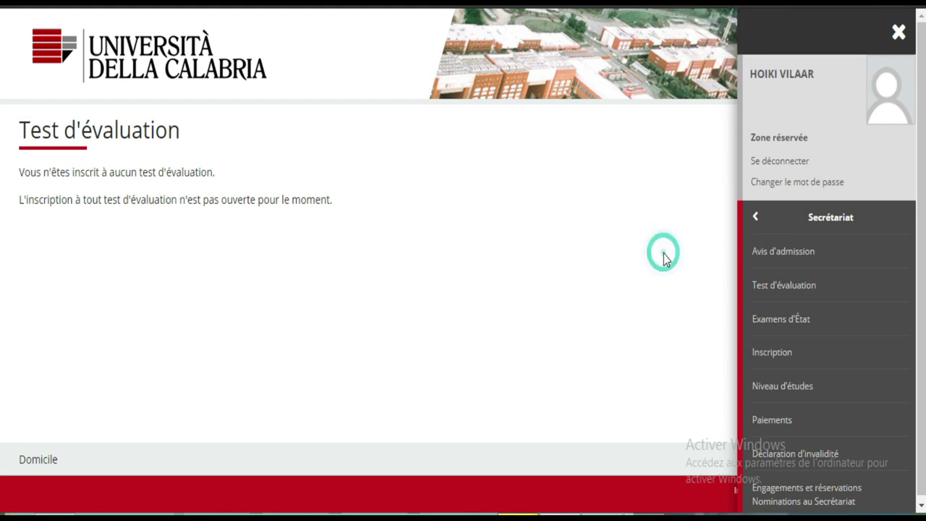
click(776, 256)
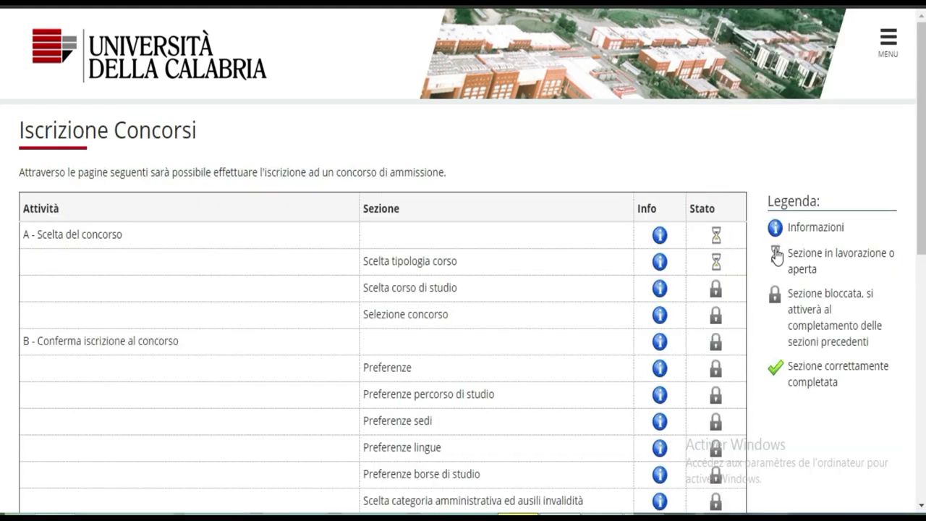
scroll(2, 86, down, 1)
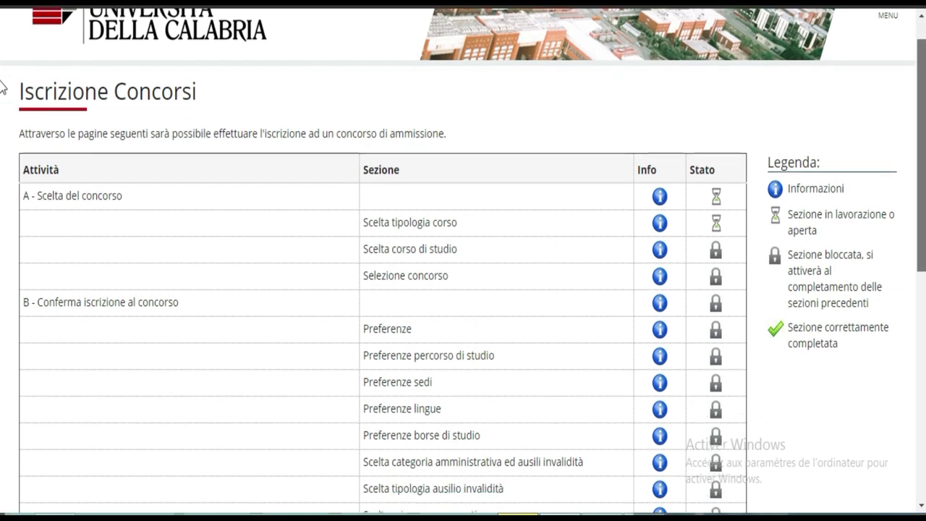
scroll(2, 87, down, 1)
right_click(834, 66)
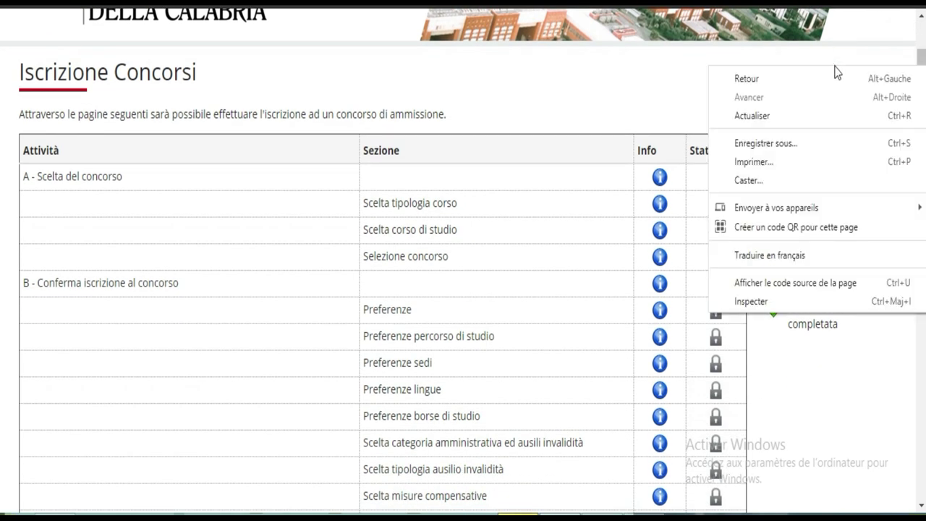
click(768, 255)
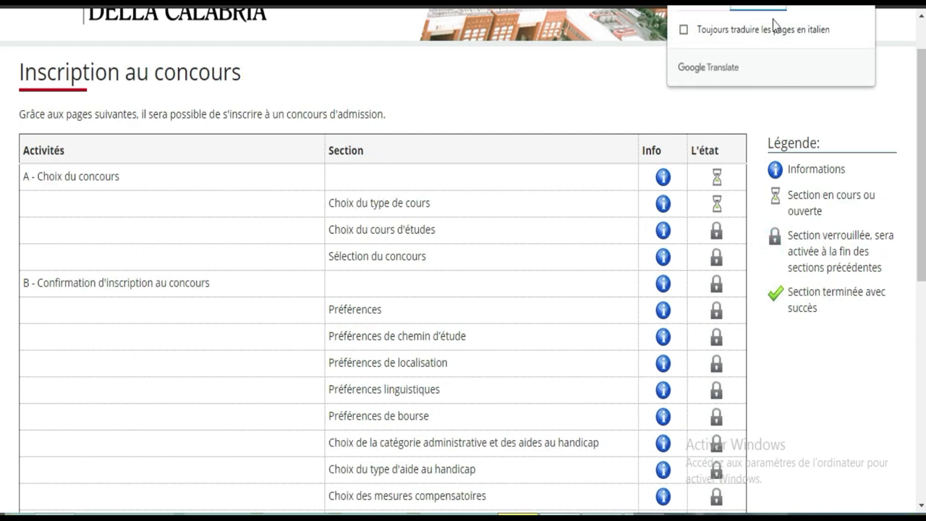
Step: Examine the activities, sections and status legend of the competition registration checklist, and compare them with the university's application instructions
scroll(3, 133, down, 1)
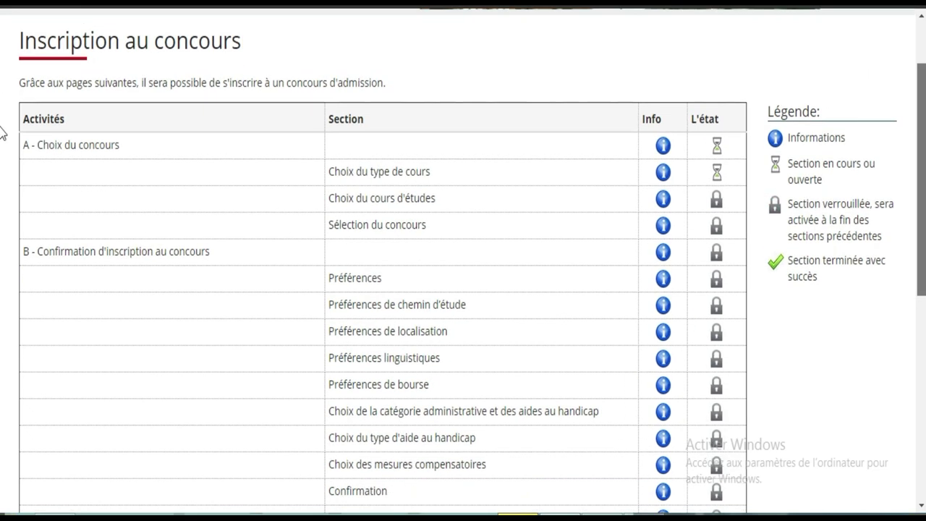
scroll(3, 132, down, 3)
scroll(1, 175, down, 3)
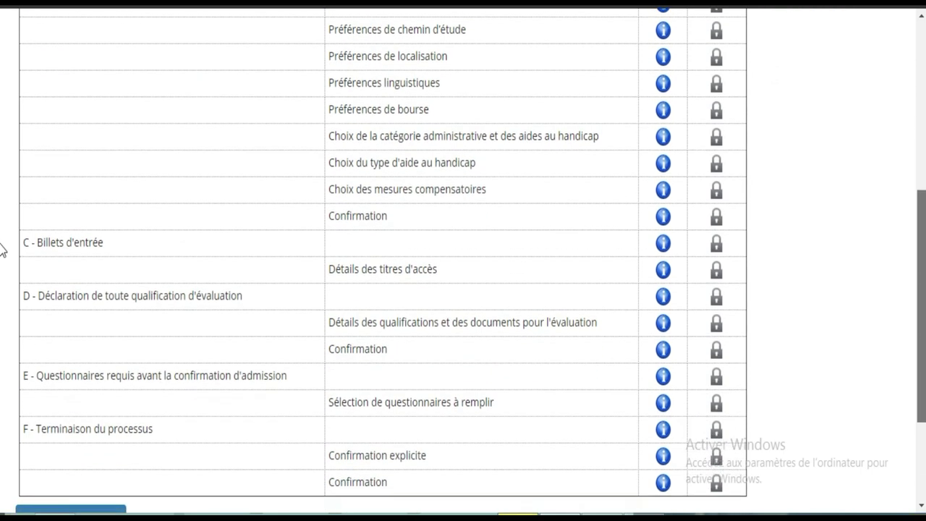
scroll(3, 290, down, 3)
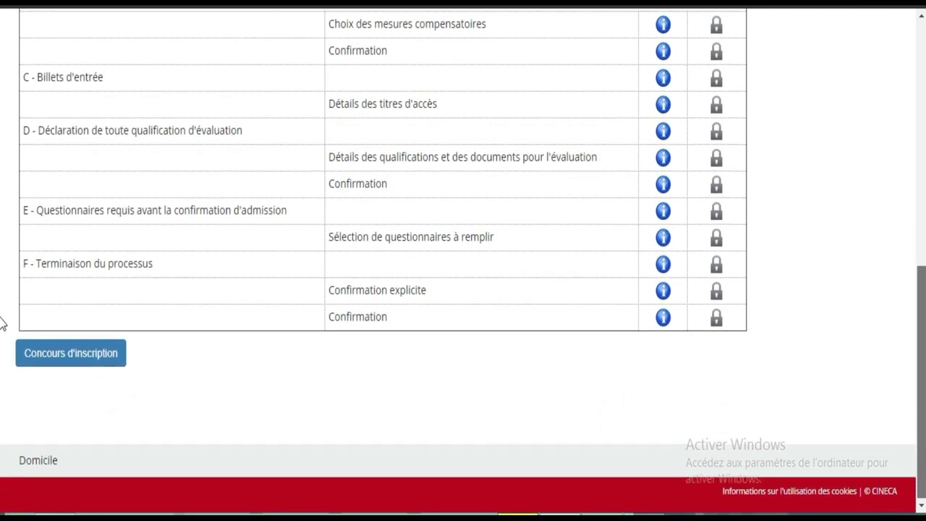
scroll(2, 324, up, 5)
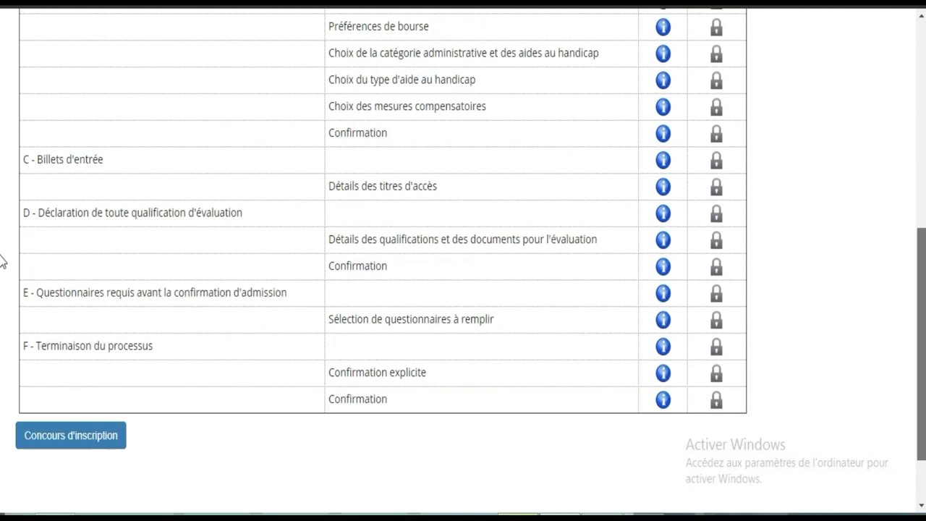
scroll(3, 193, up, 3)
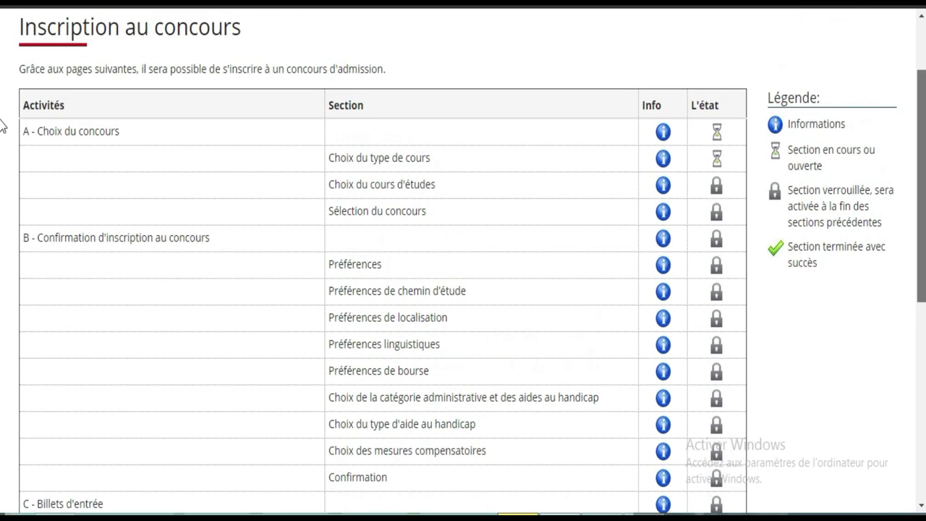
scroll(2, 119, up, 1)
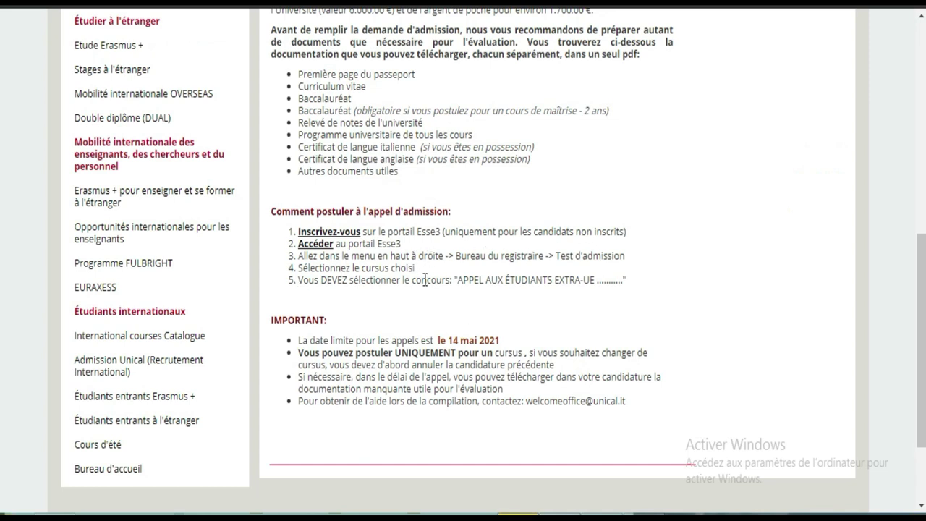
scroll(3, 328, up, 1)
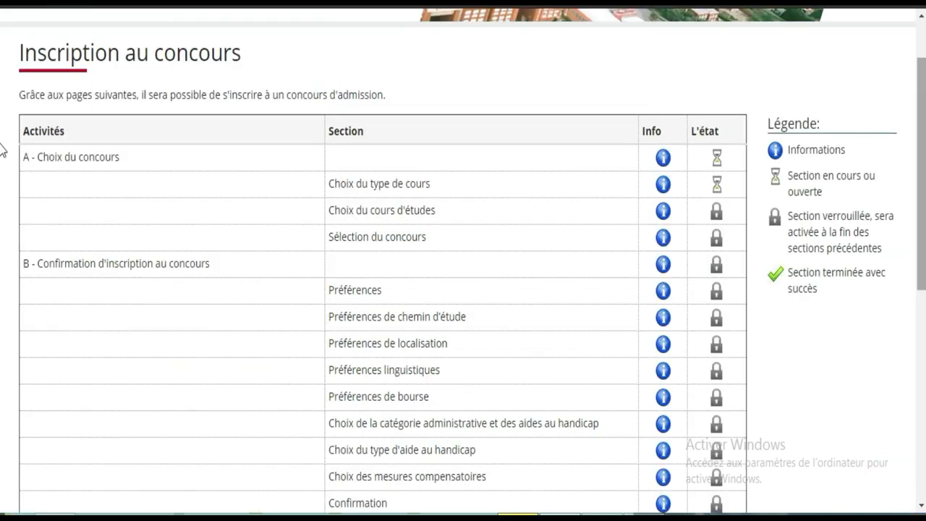
scroll(2, 173, down, 3)
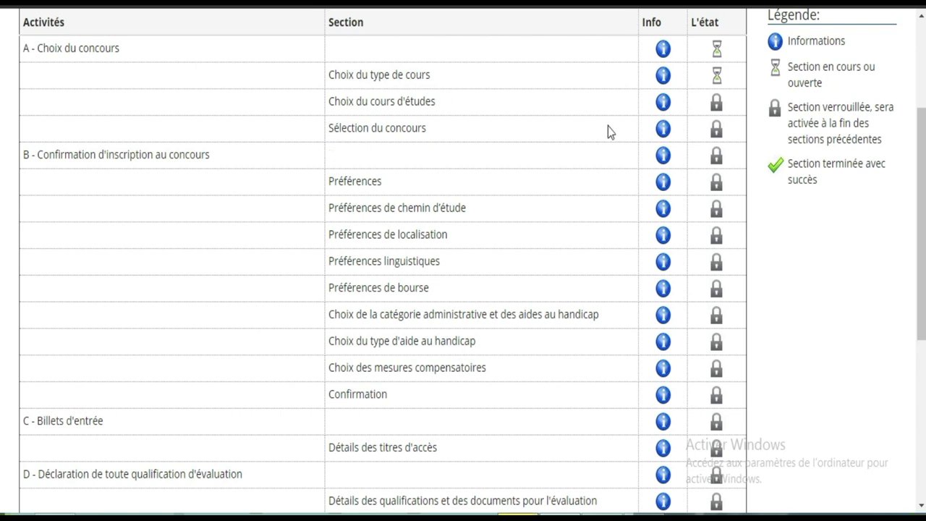
scroll(3, 289, down, 2)
scroll(3, 313, down, 3)
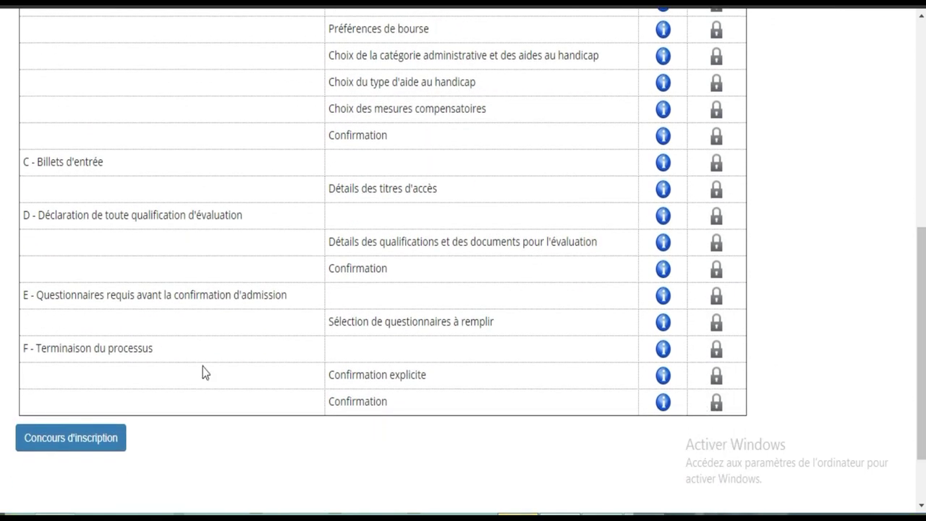
Step: Start the competition registration and translate the course type page into French
click(85, 446)
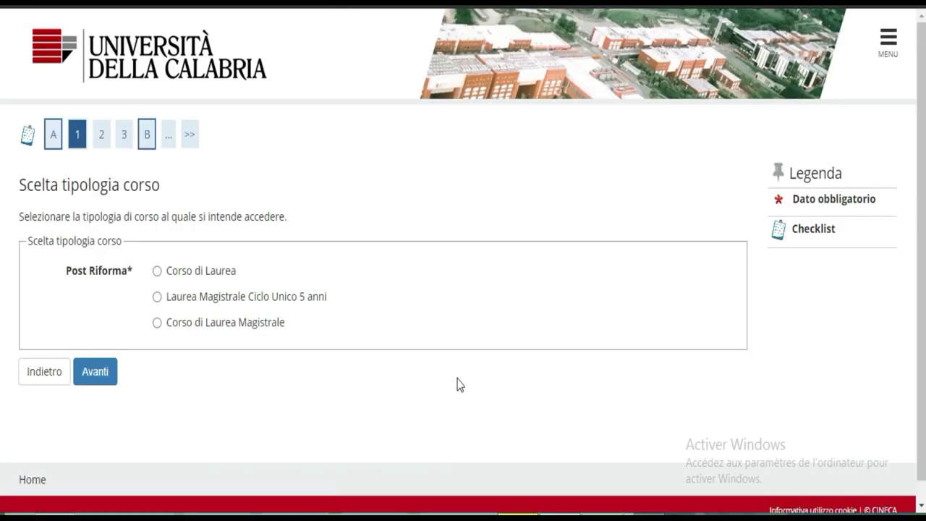
right_click(406, 400)
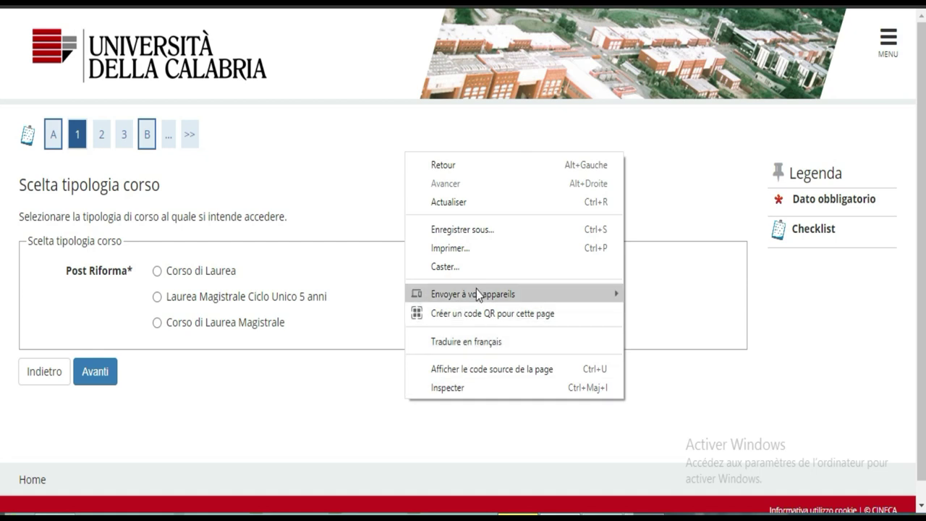
click(467, 342)
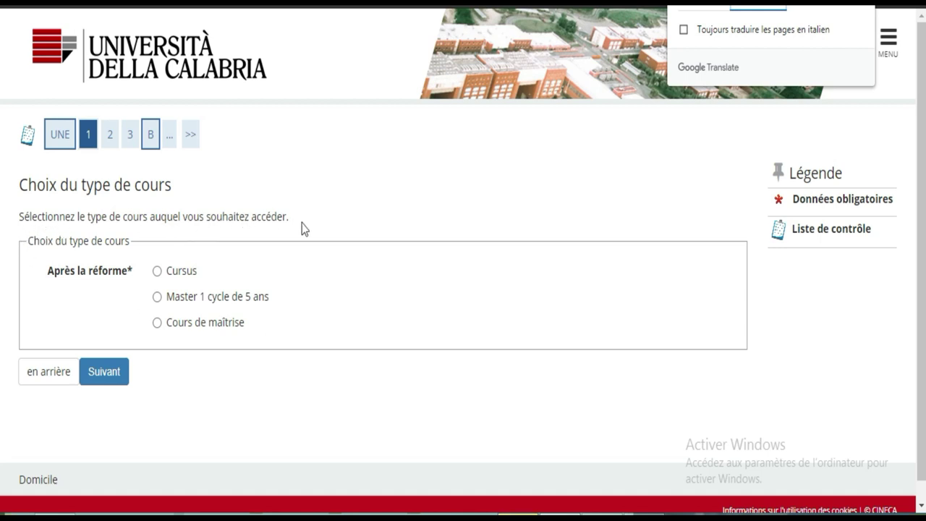
Step: Choose Cursus as the course type, continue, and translate the course of study page into French
click(157, 271)
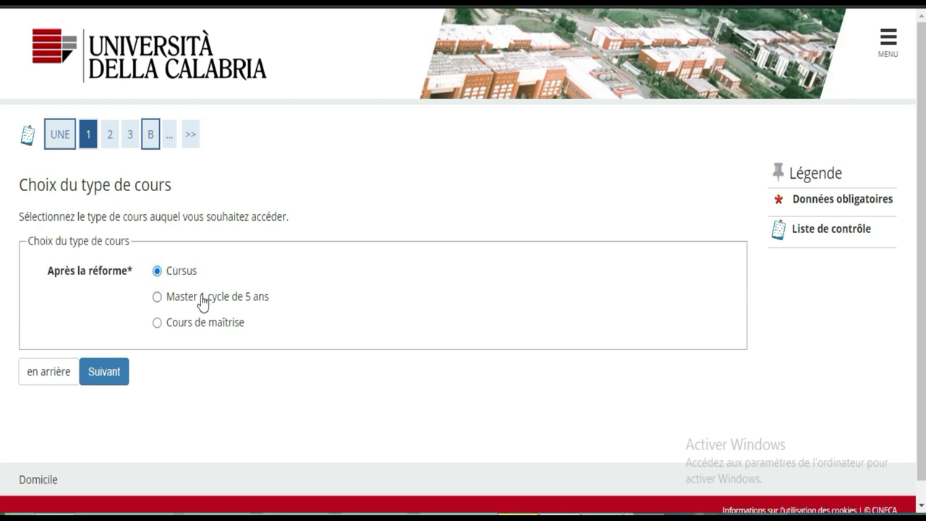
click(106, 384)
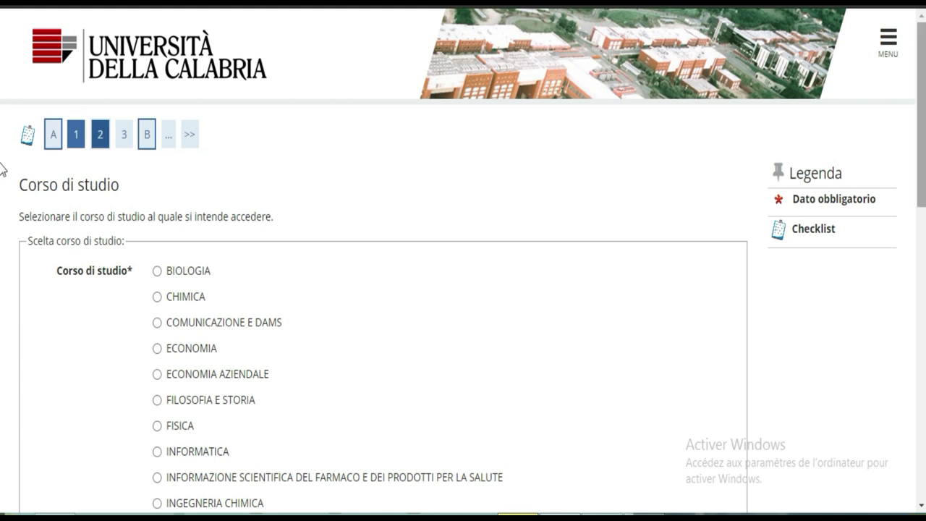
scroll(3, 226, down, 2)
scroll(2, 231, down, 1)
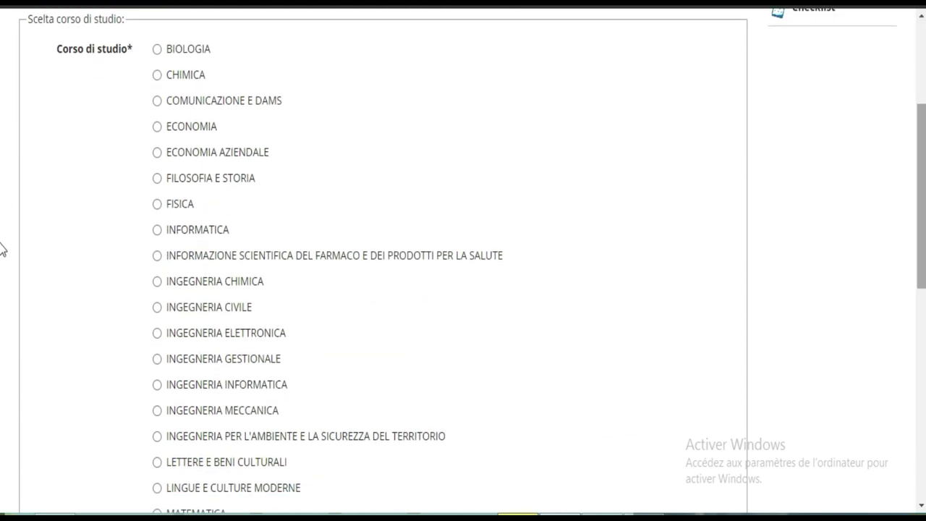
right_click(659, 218)
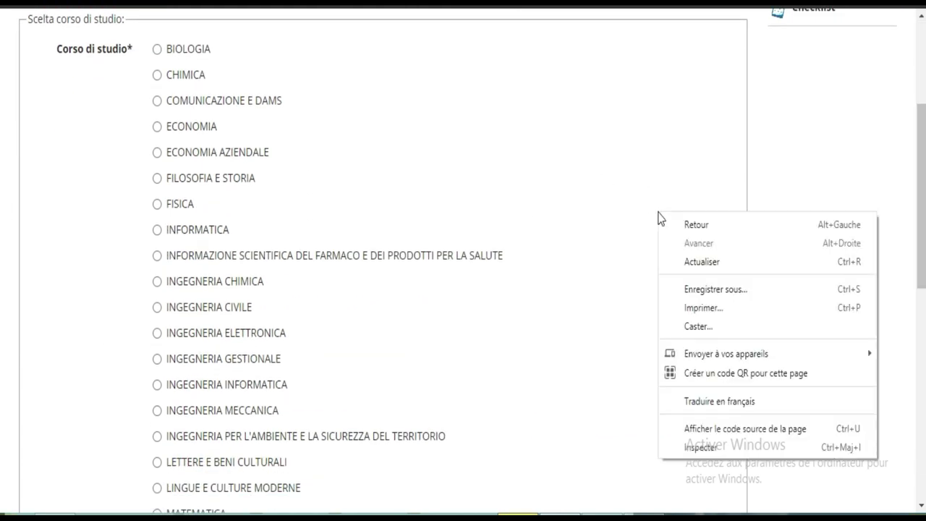
click(693, 397)
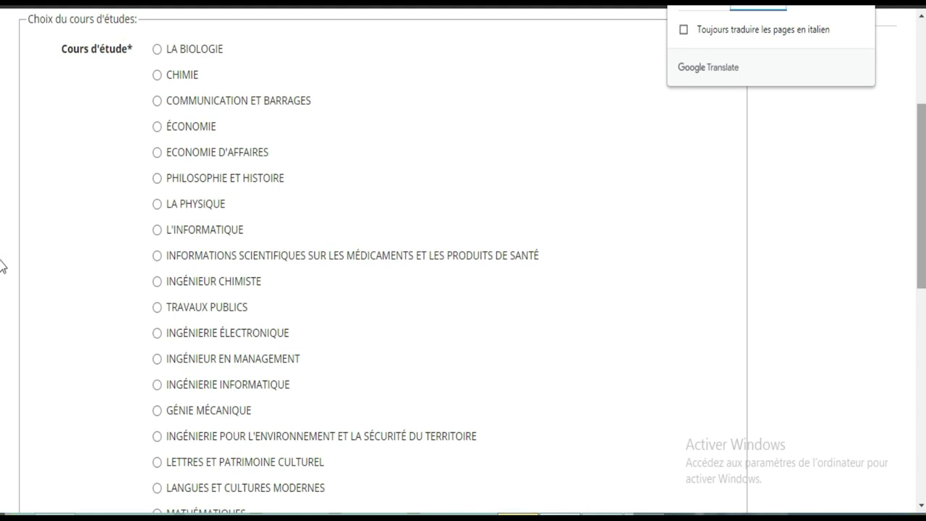
Step: Review the available courses of study, select L'informatique and continue to the competition list
drag(922, 181, 922, 262)
scroll(2, 265, down, 1)
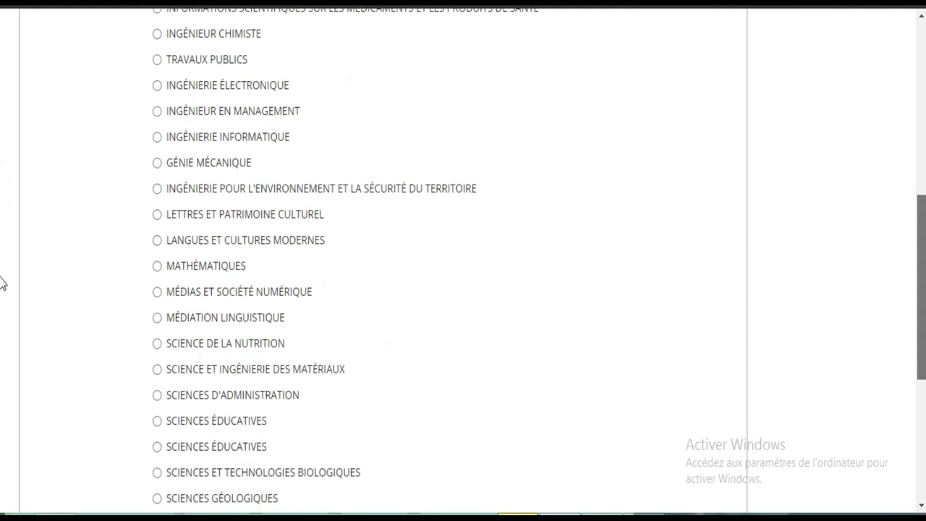
scroll(2, 340, down, 3)
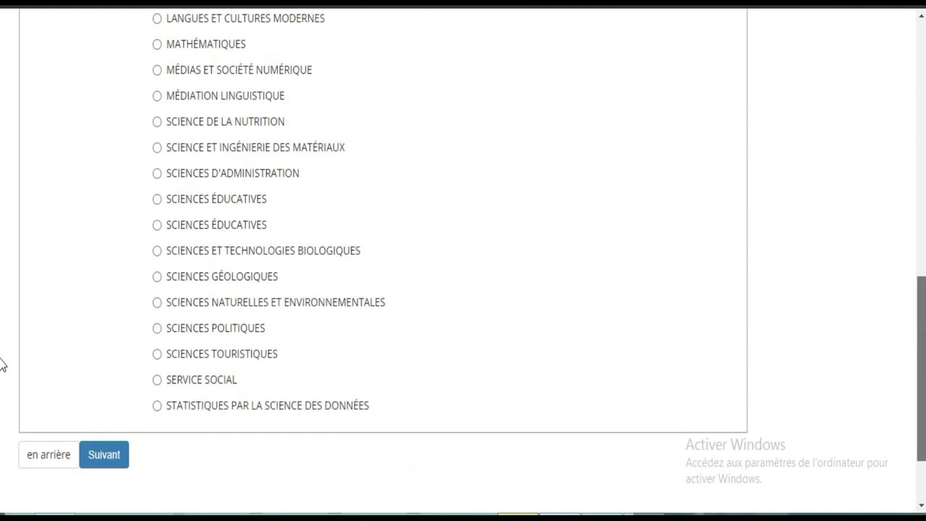
scroll(2, 363, up, 5)
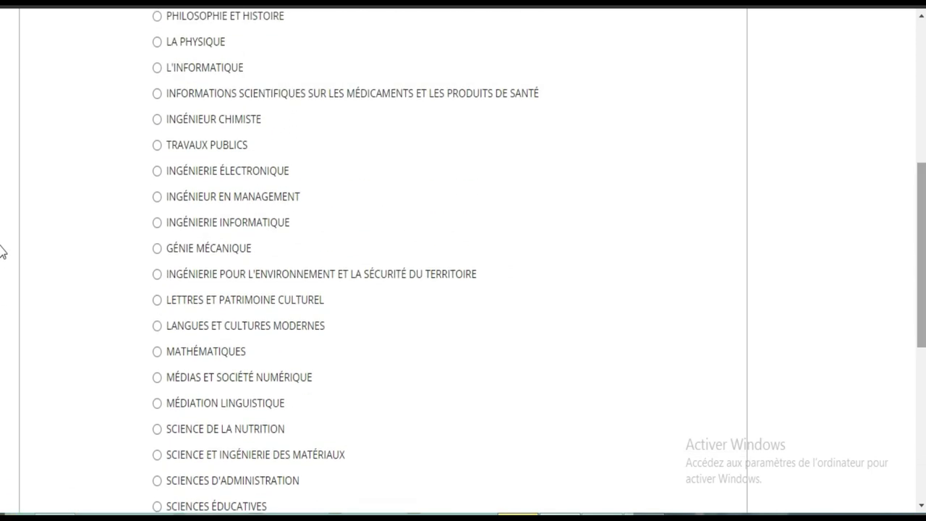
scroll(922, 200, up, 3)
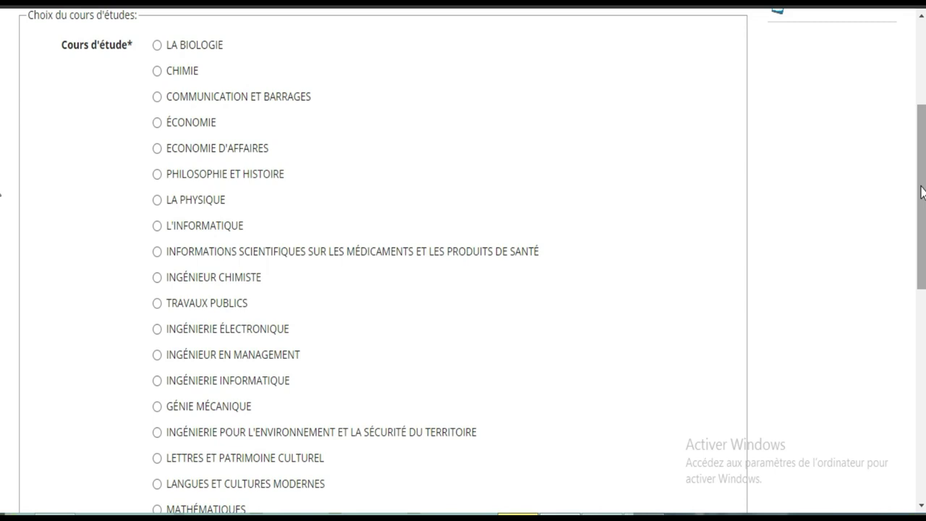
click(157, 225)
scroll(1, 159, down, 6)
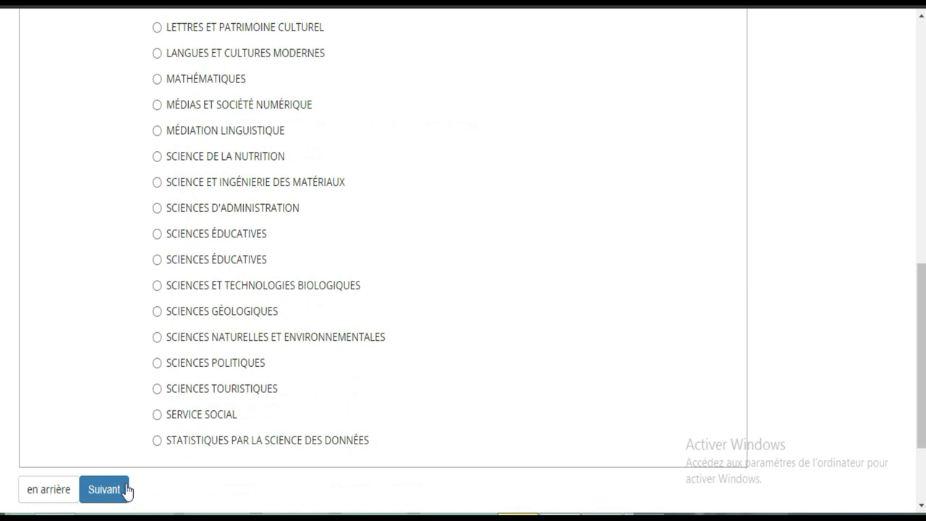
click(114, 495)
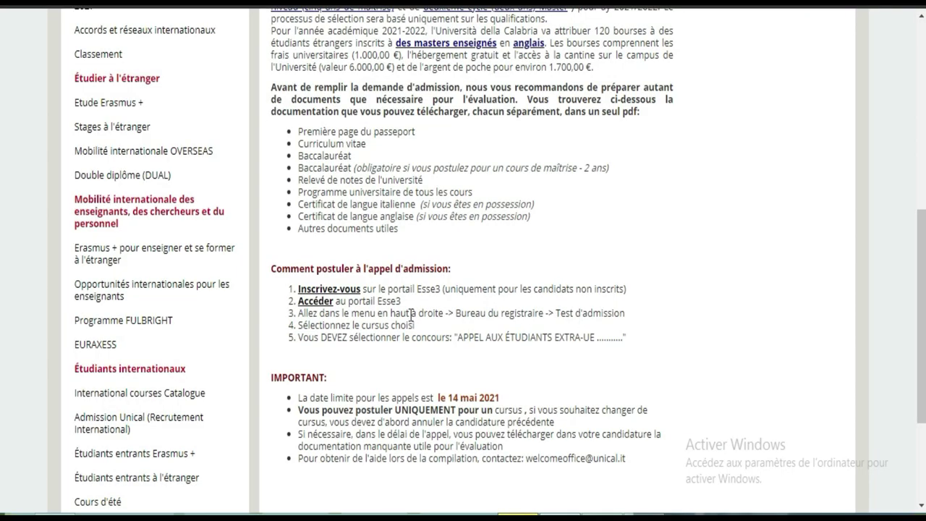
Step: Check the course selection instruction on the university's admission call page and translate the competition list into French
drag(415, 324, 307, 327)
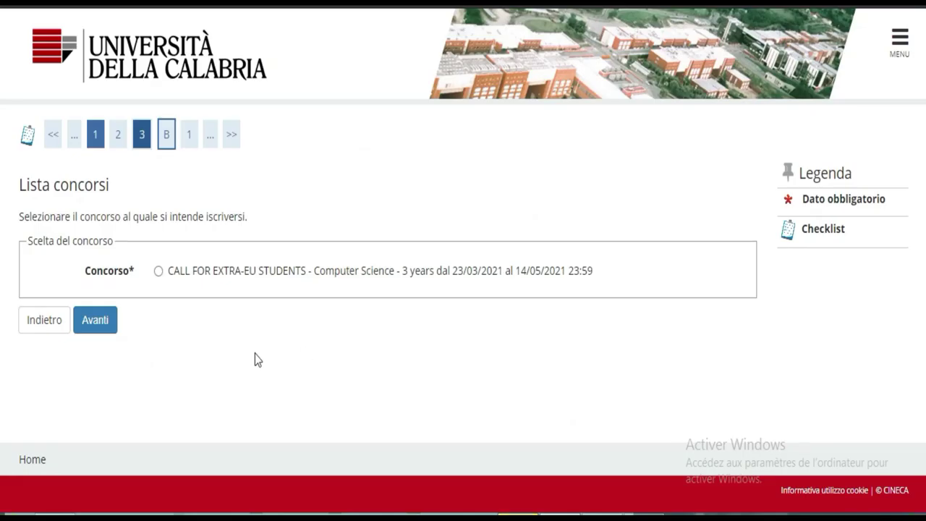
right_click(256, 342)
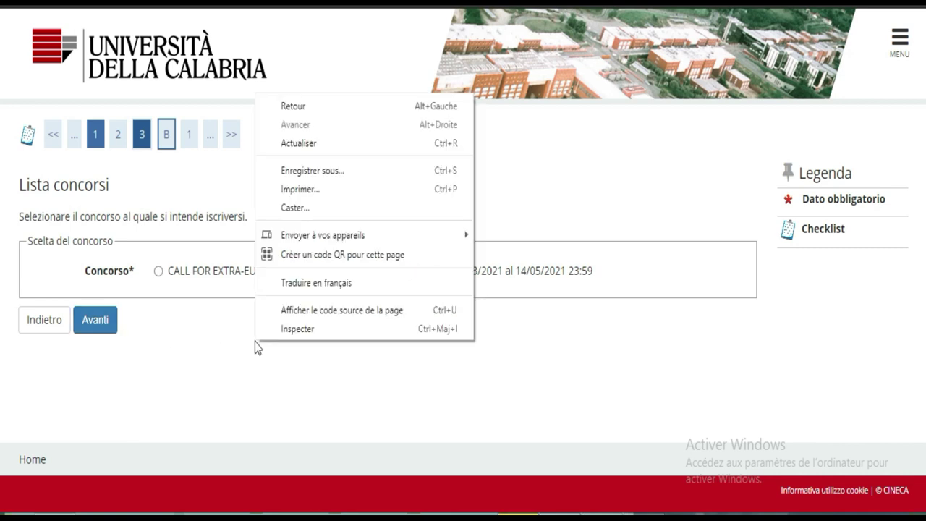
click(316, 282)
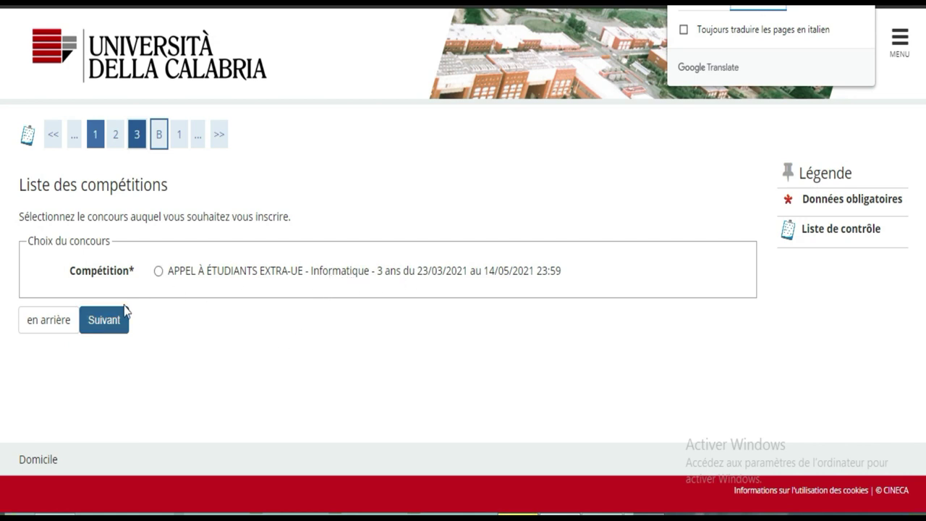
Step: Select the extra-EU students call for the 3-year Informatique course, continue, and translate the administrative category and disability aid page into French
click(159, 272)
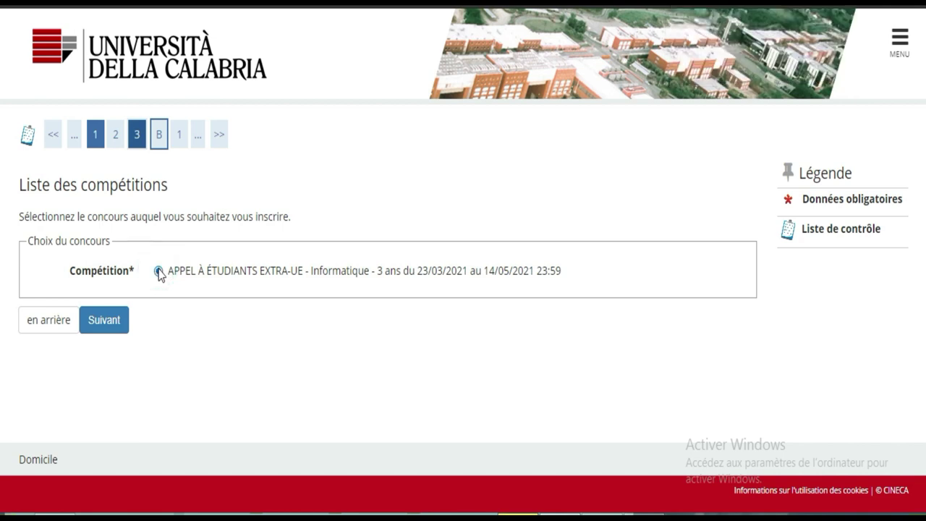
click(113, 326)
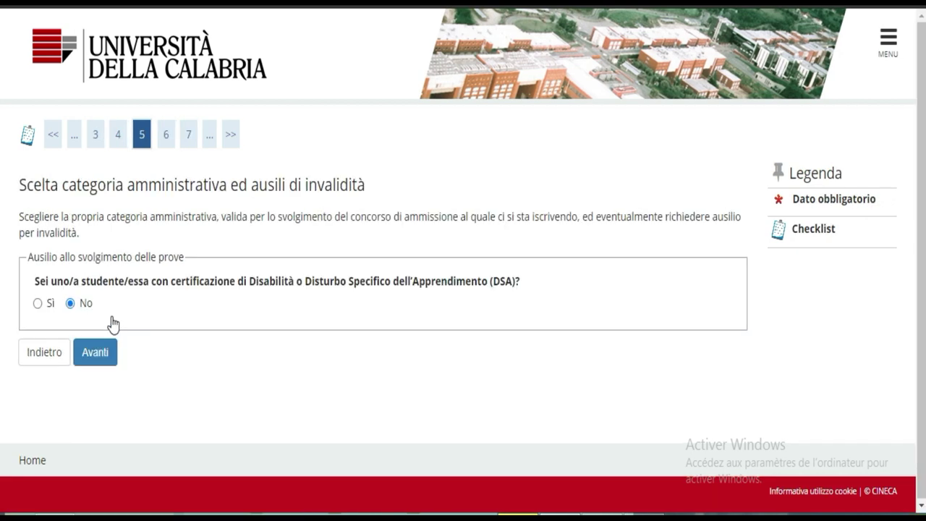
right_click(313, 373)
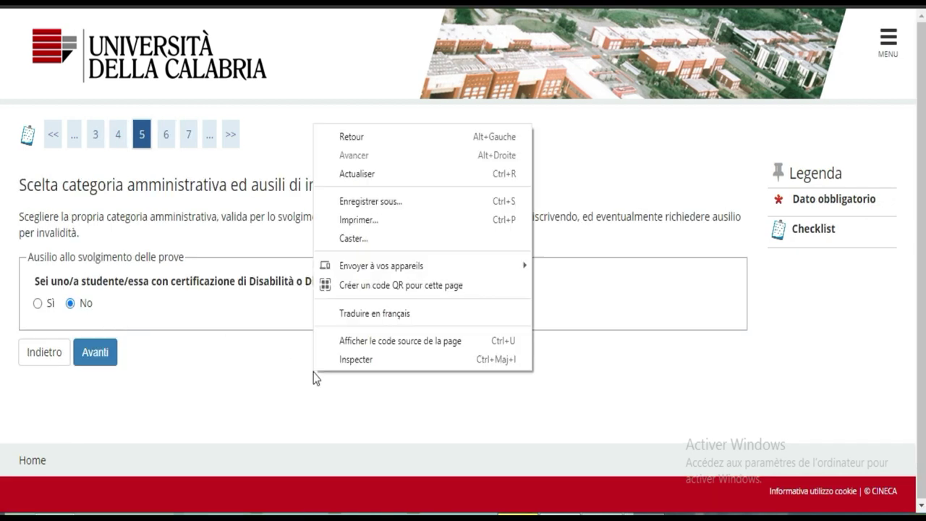
click(364, 318)
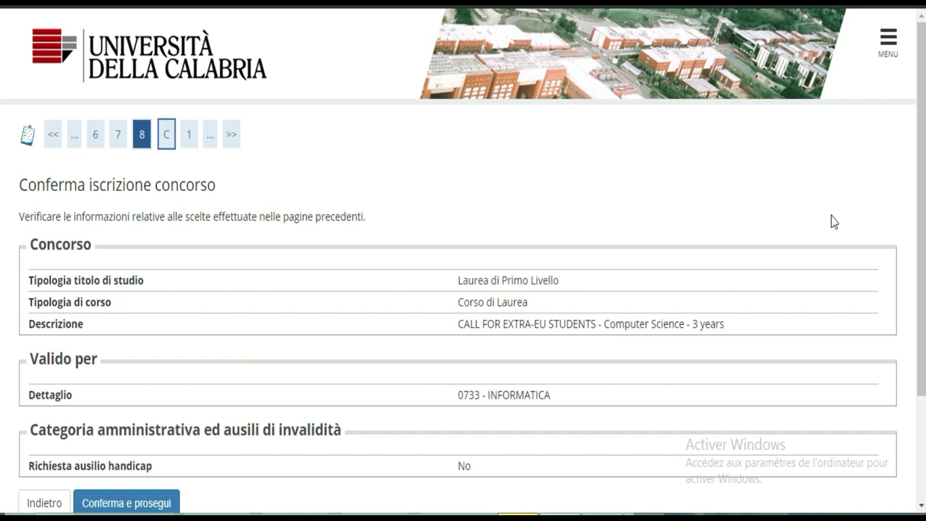
Step: Translate the competition registration confirmation page into French, confirm the choices to continue, and dismiss the website notification
scroll(1, 192, down, 2)
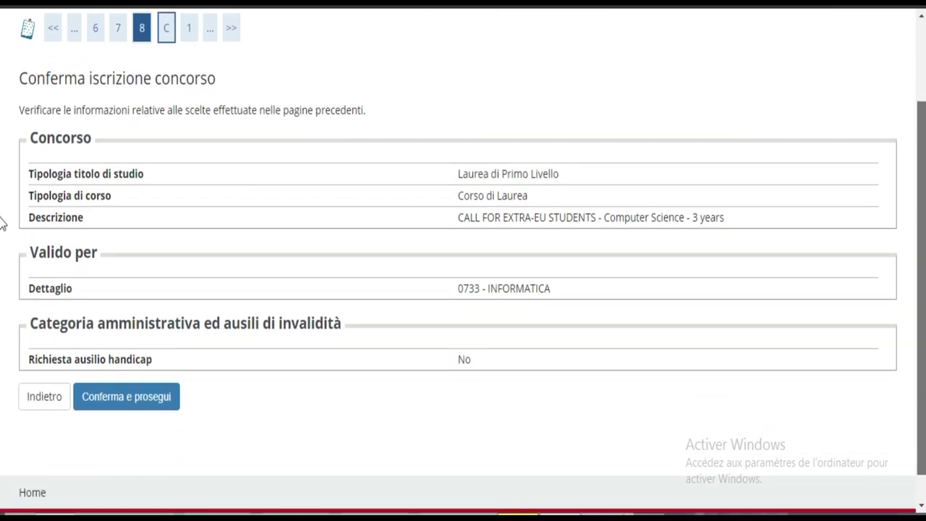
scroll(1, 223, down, 1)
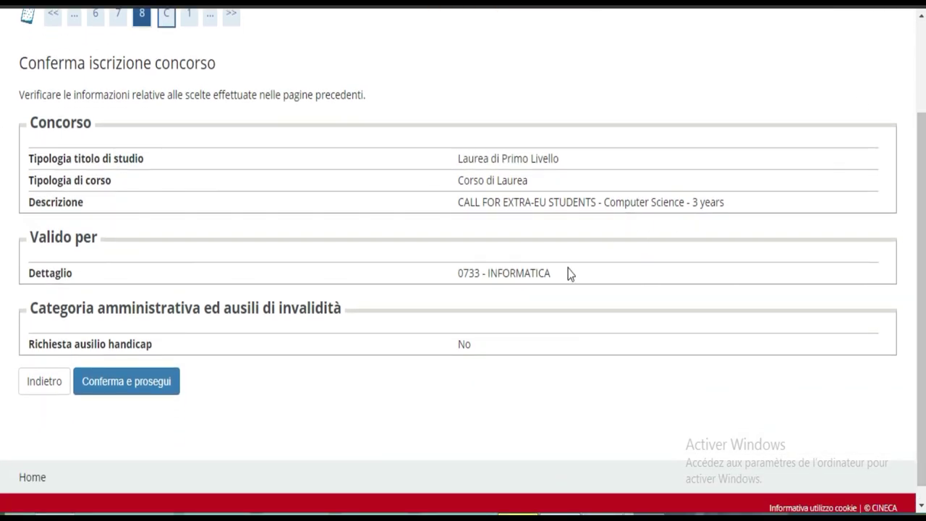
right_click(559, 357)
right_click(572, 382)
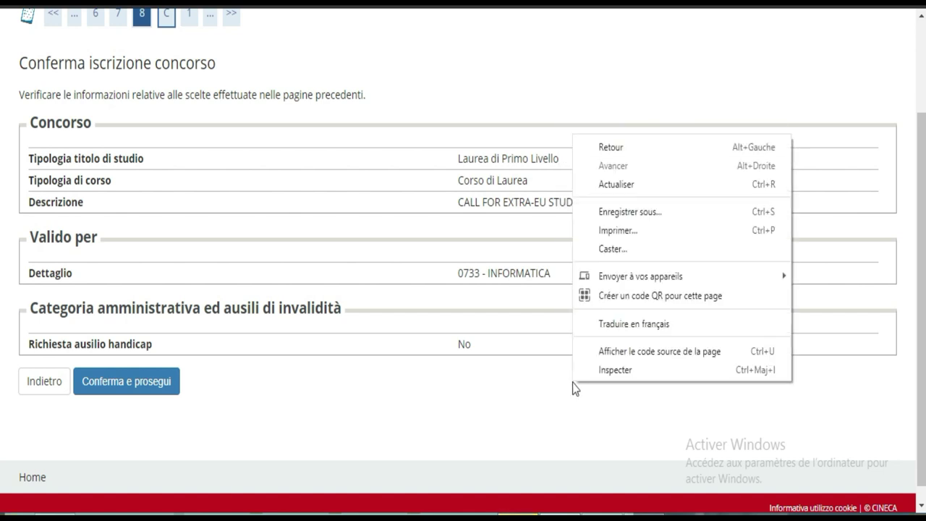
click(646, 324)
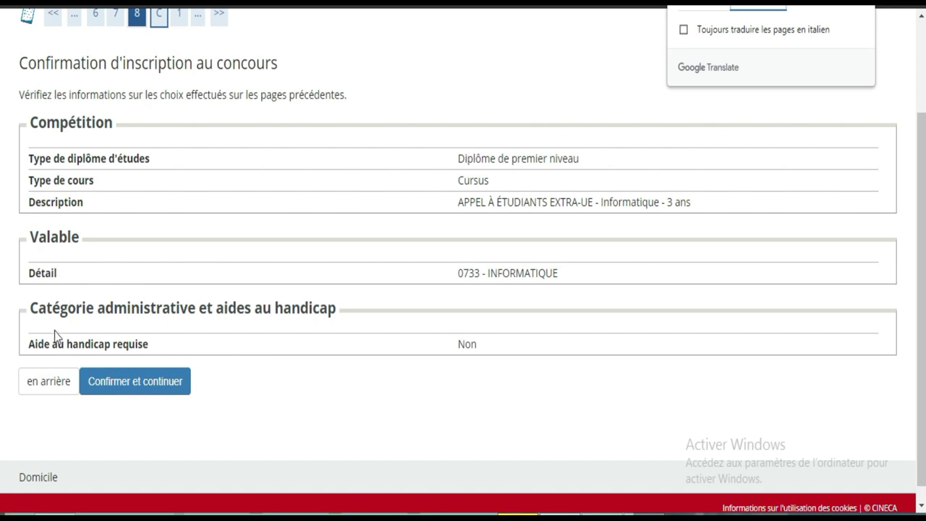
click(127, 398)
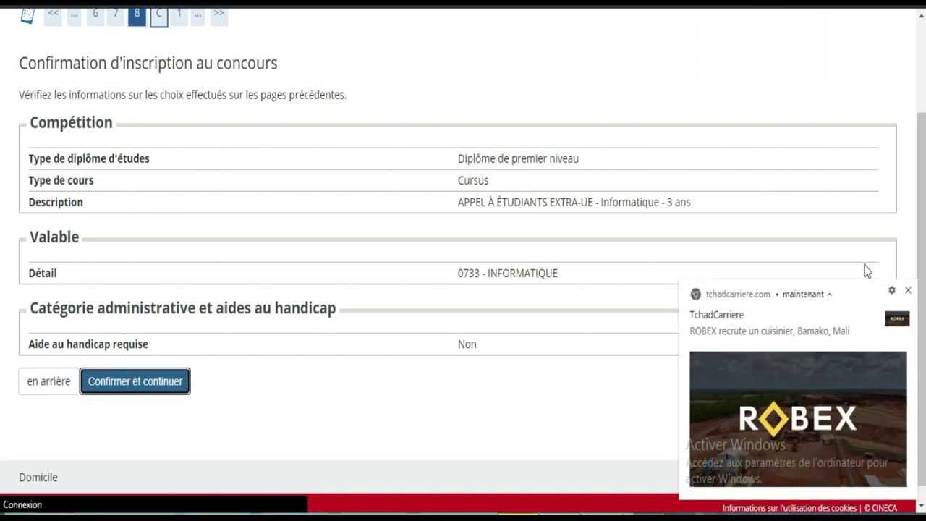
click(907, 291)
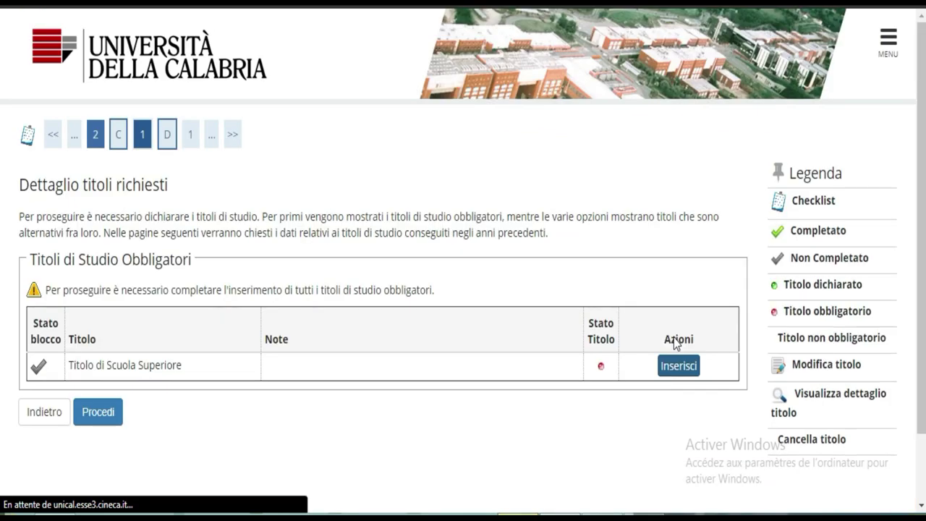
Step: Translate the required qualifications page into French and start adding the mandatory secondary school diploma
right_click(571, 425)
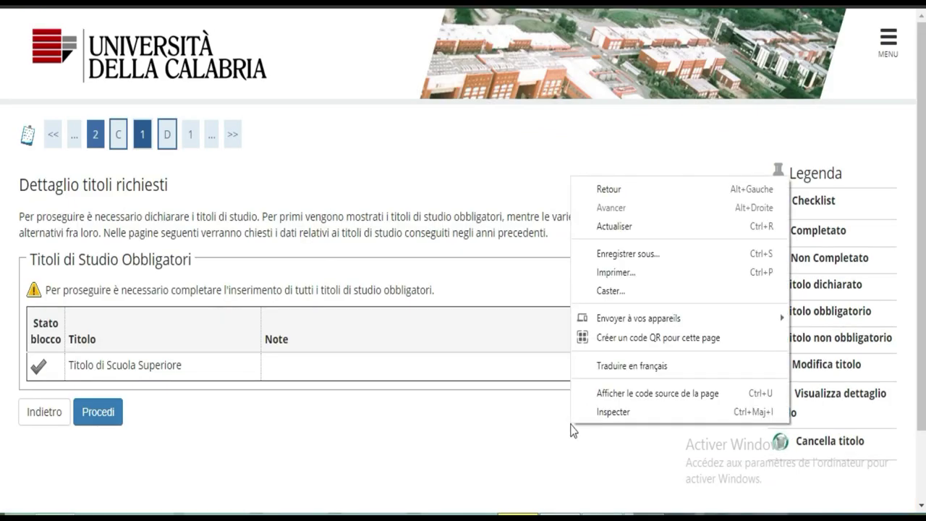
click(599, 365)
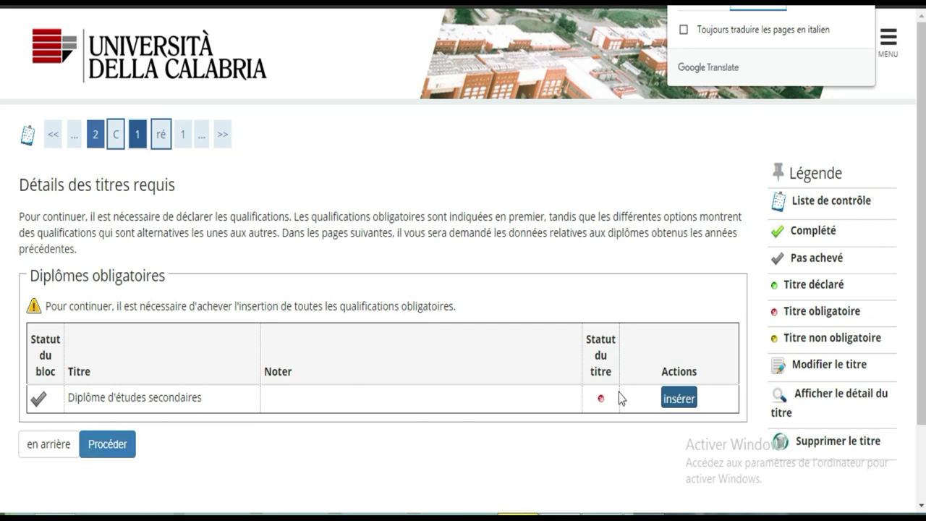
click(682, 407)
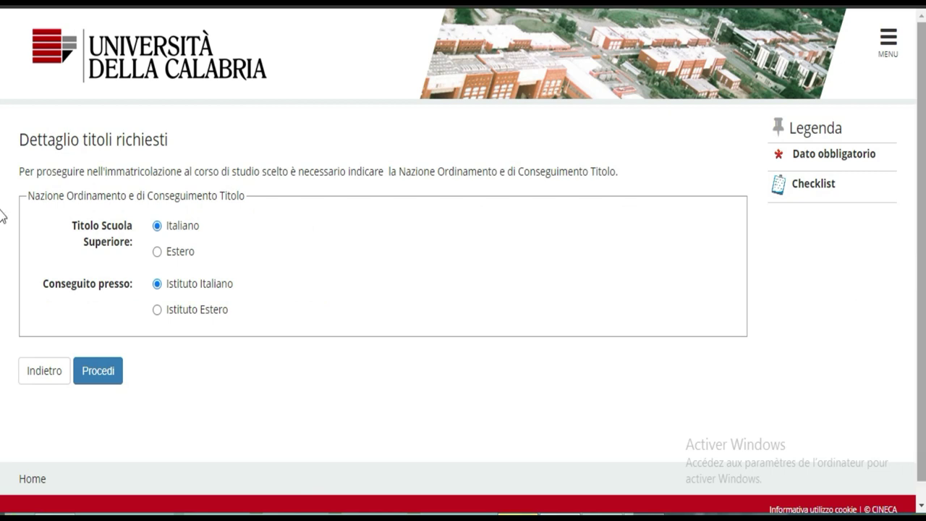
Step: Translate the diploma origin page into French, set the high school title to À l'étranger and the institute to Institut étranger, and proceed
scroll(2, 249, down, 1)
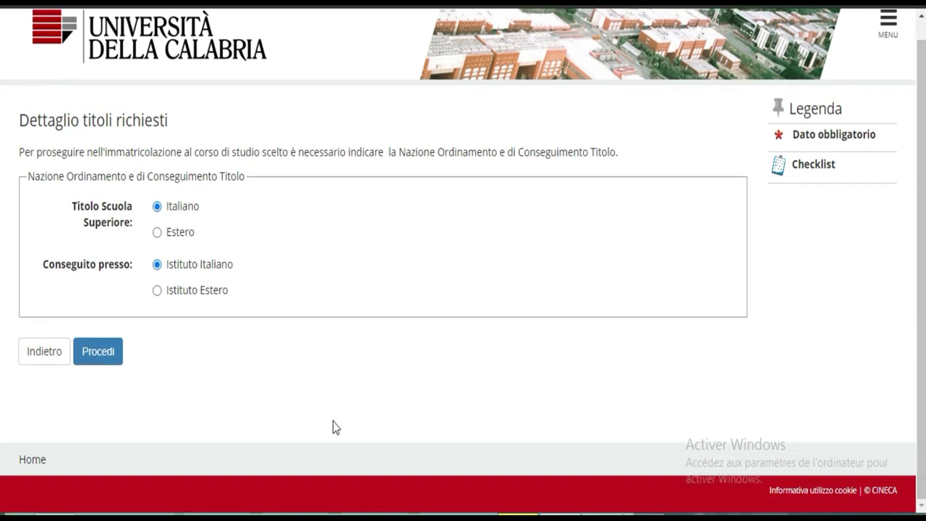
right_click(321, 396)
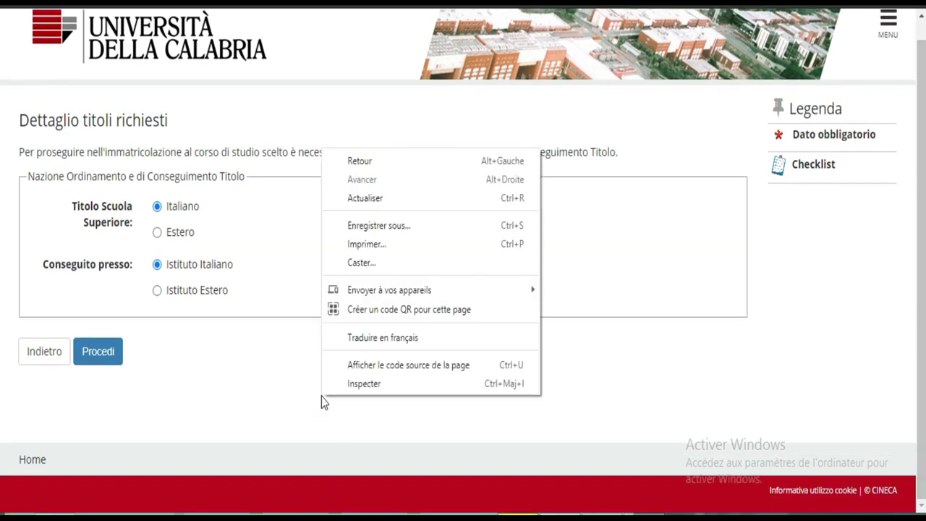
click(381, 337)
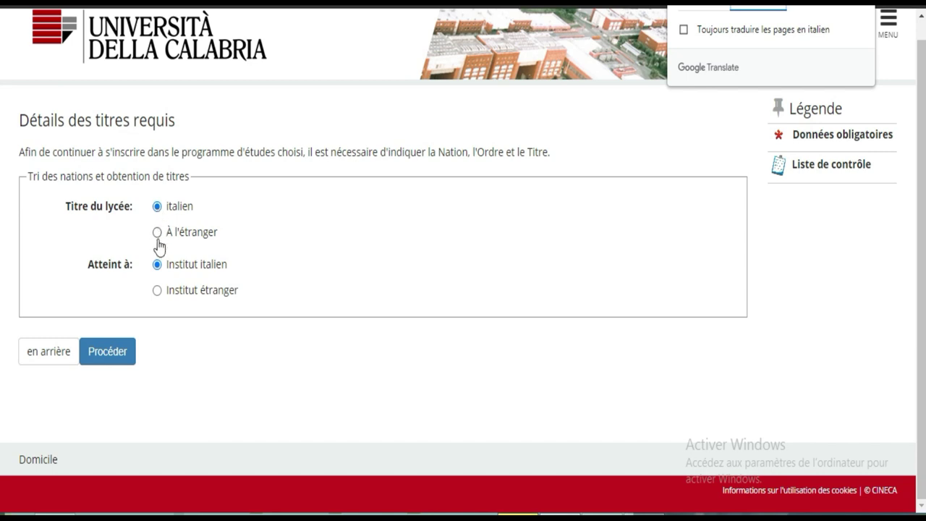
click(158, 238)
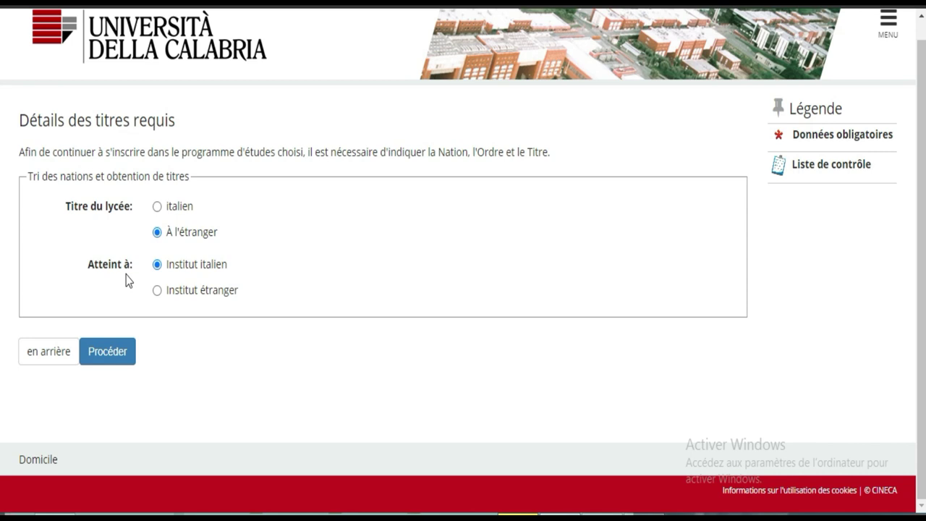
click(157, 292)
click(108, 354)
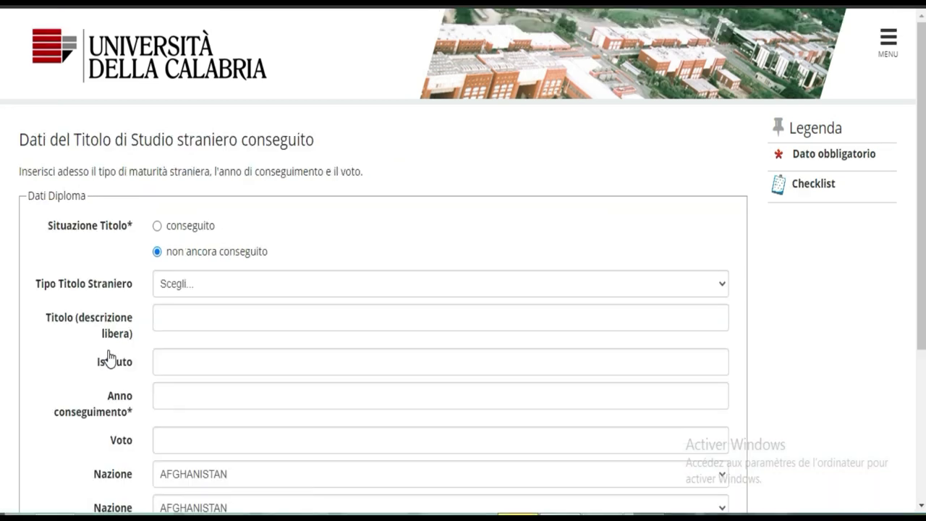
Step: Translate the foreign diploma data form into French and set the title's situation to réalisé
scroll(2, 91, down, 2)
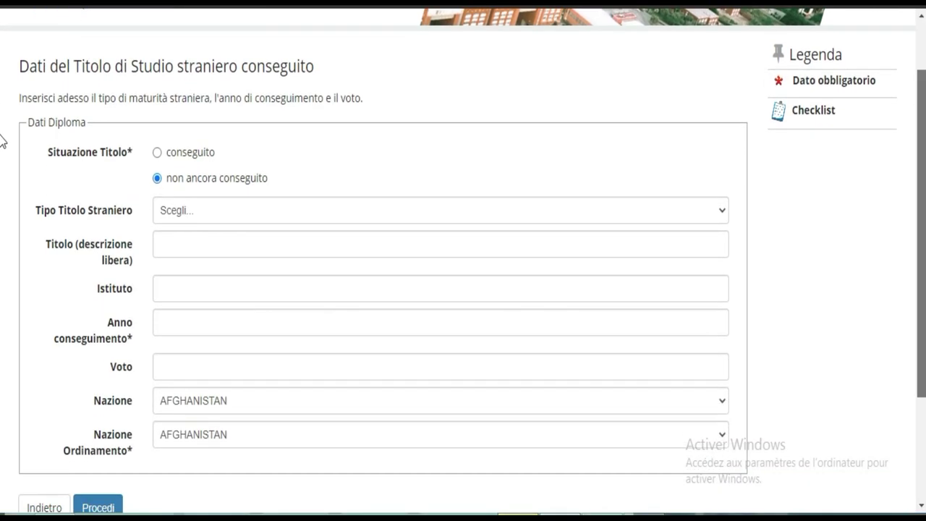
scroll(2, 167, up, 1)
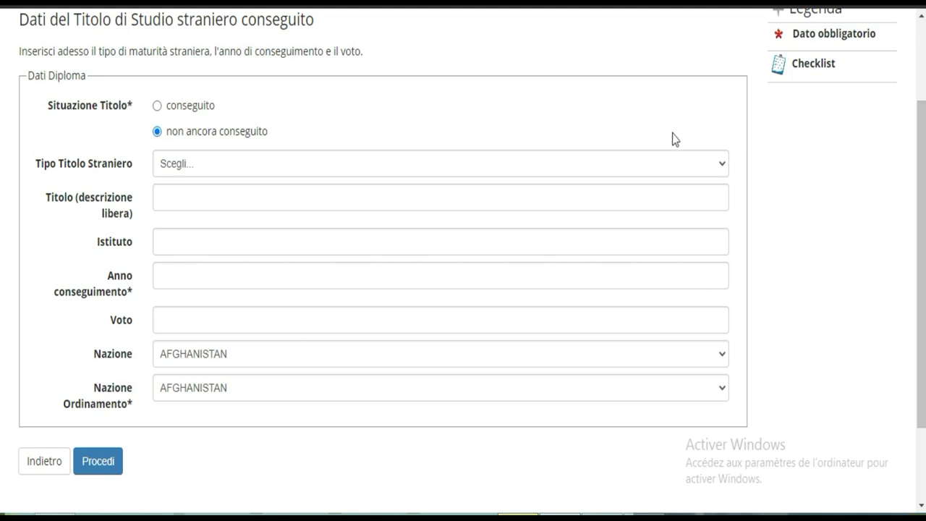
right_click(654, 104)
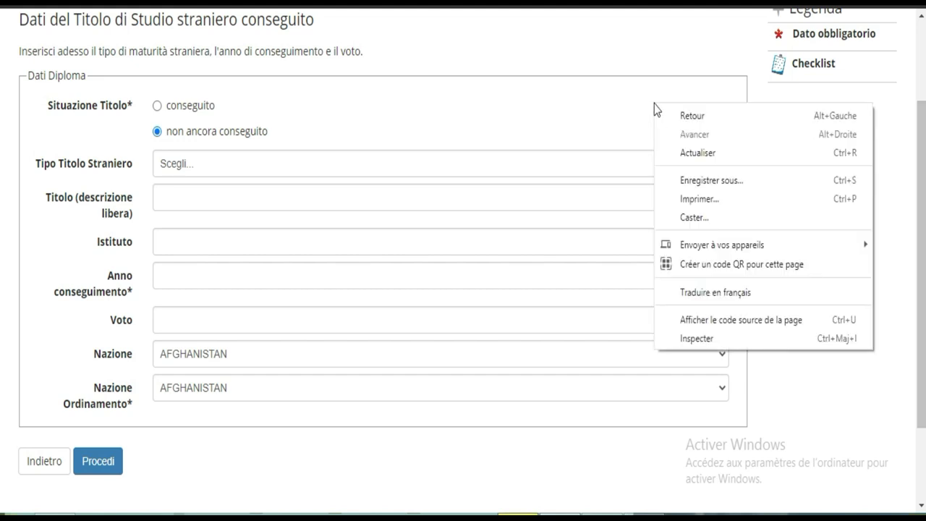
click(723, 292)
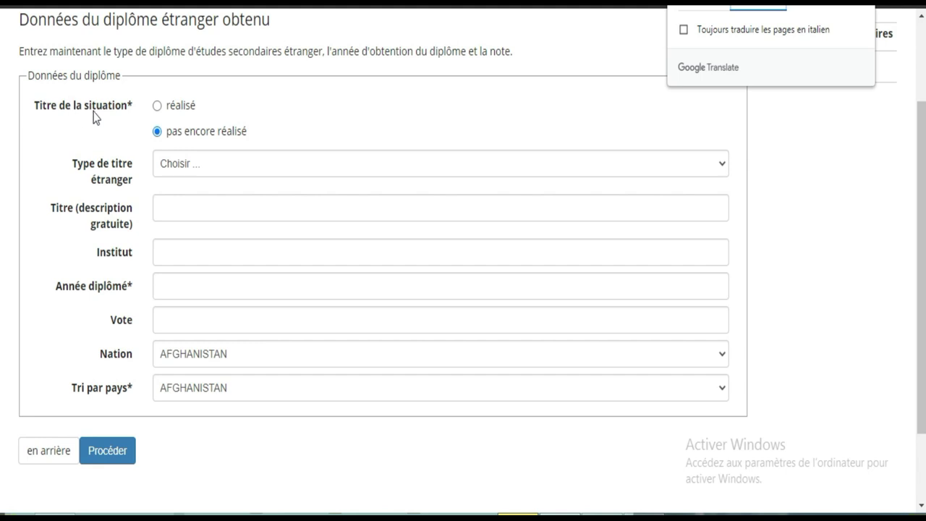
click(156, 107)
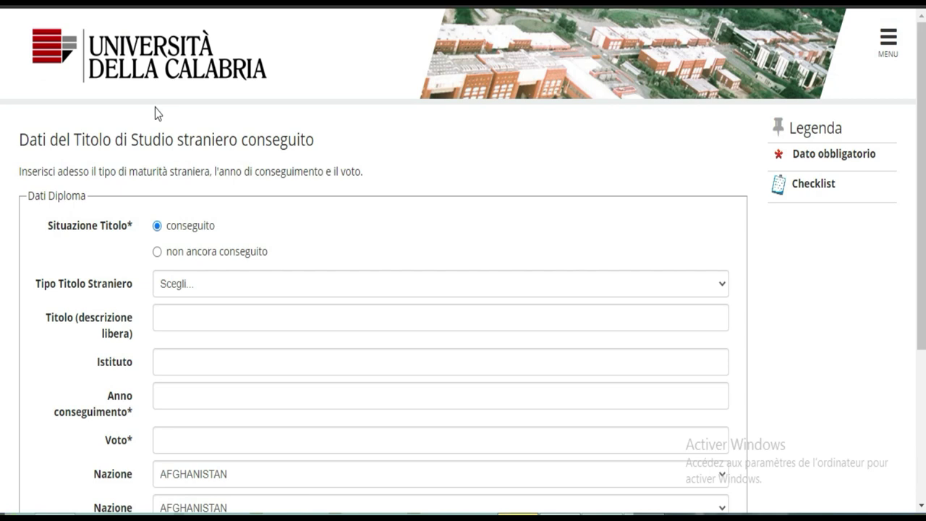
Step: Switch the diploma's situation to not yet obtained and back to obtained, and translate the reloaded form into French
drag(920, 250, 922, 310)
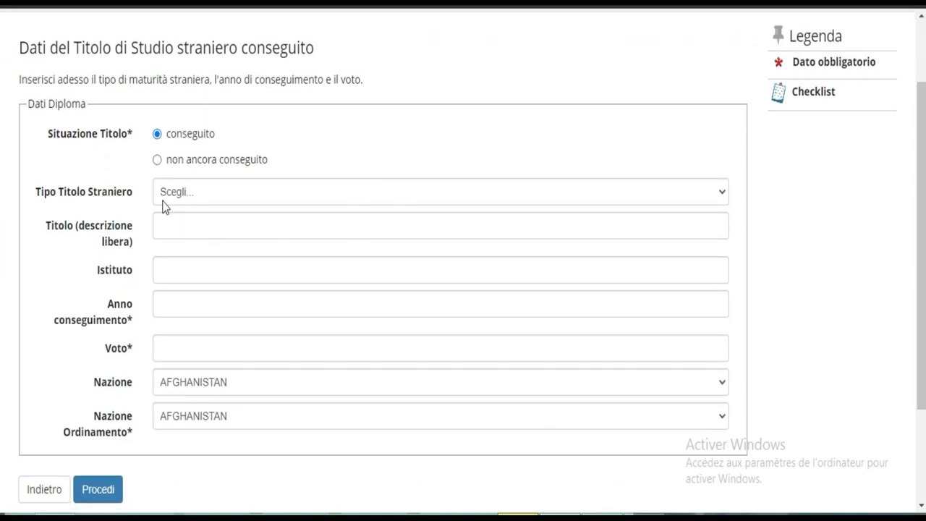
click(159, 160)
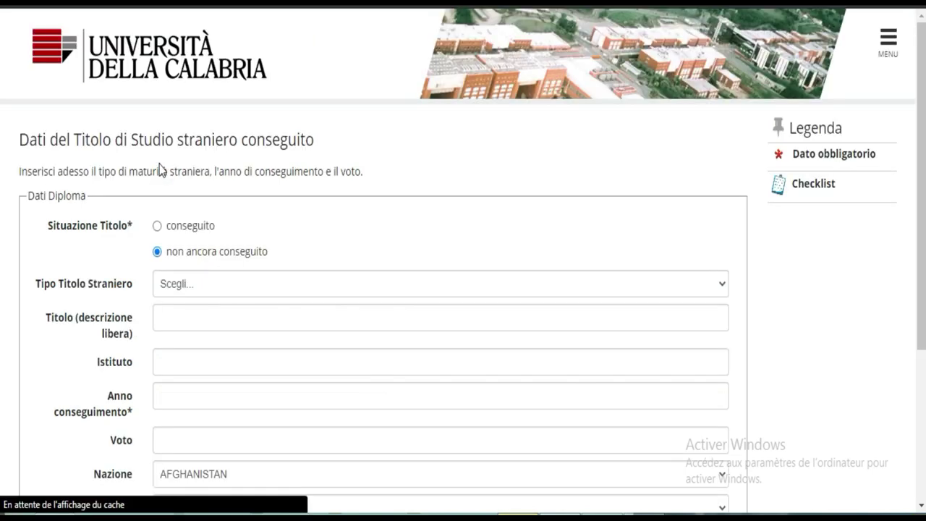
click(156, 226)
right_click(602, 165)
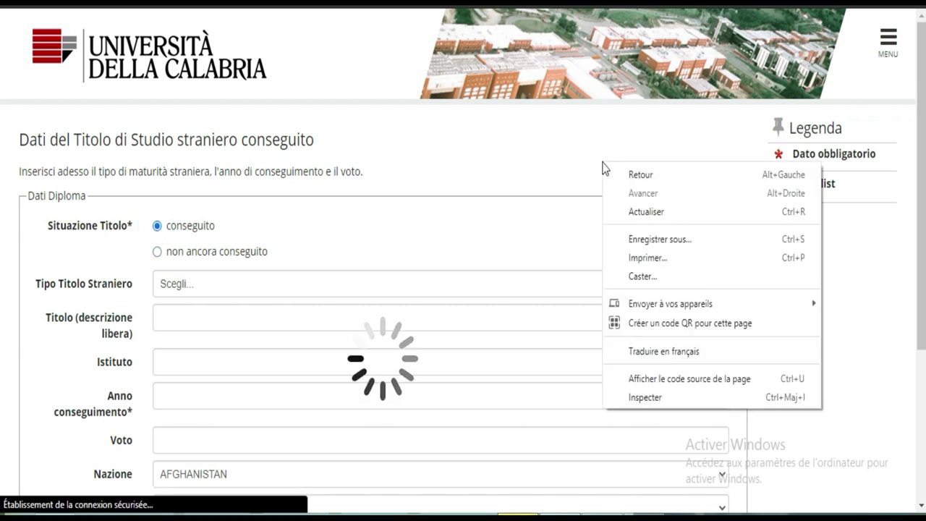
click(653, 352)
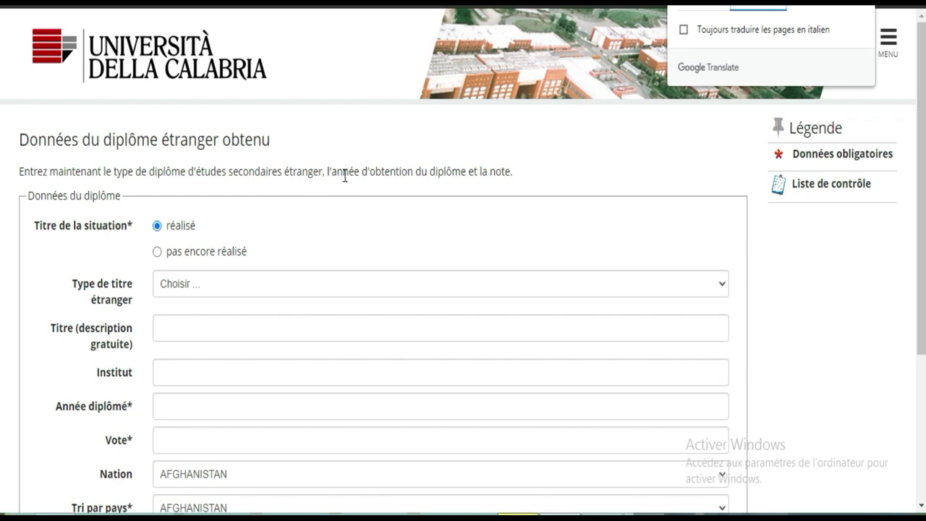
Step: Set the foreign title type to Certificat général d'enseignement secondaire and describe the title as "Baccalaureat d'etude secondaire"
click(241, 292)
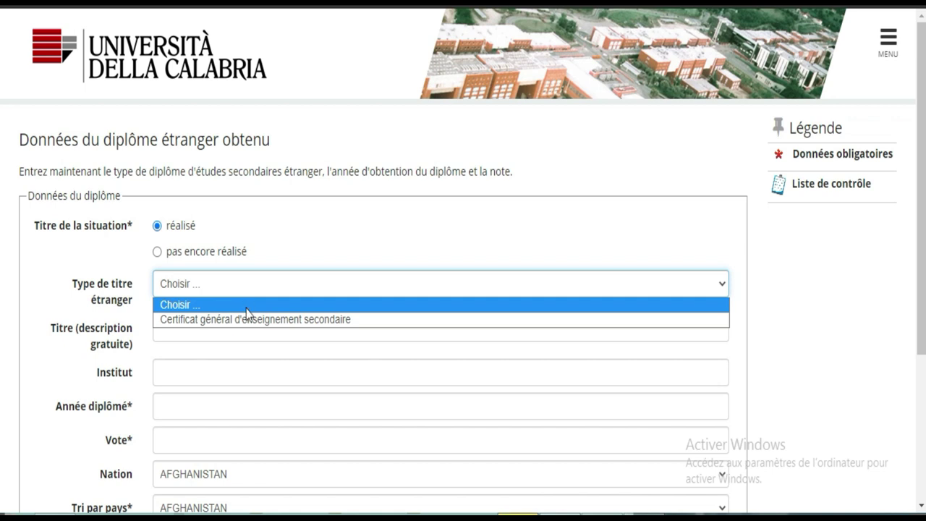
click(252, 322)
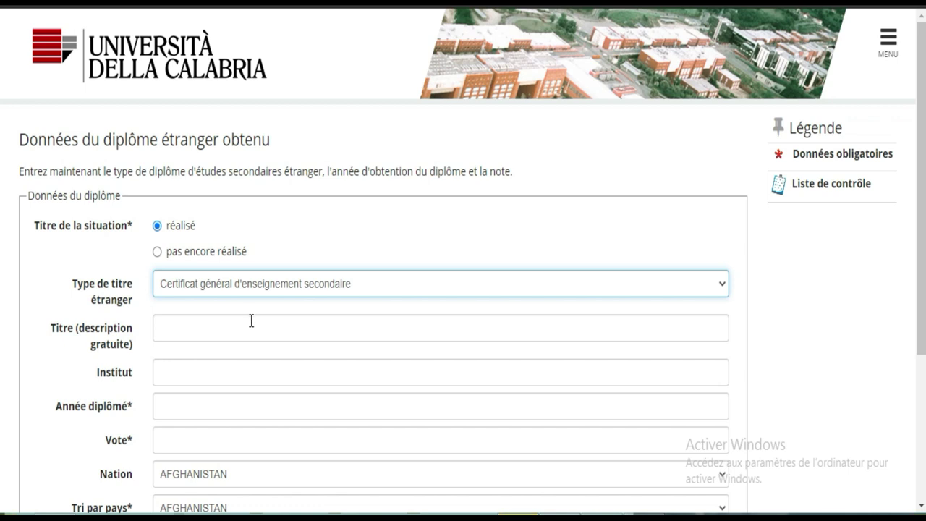
click(253, 329)
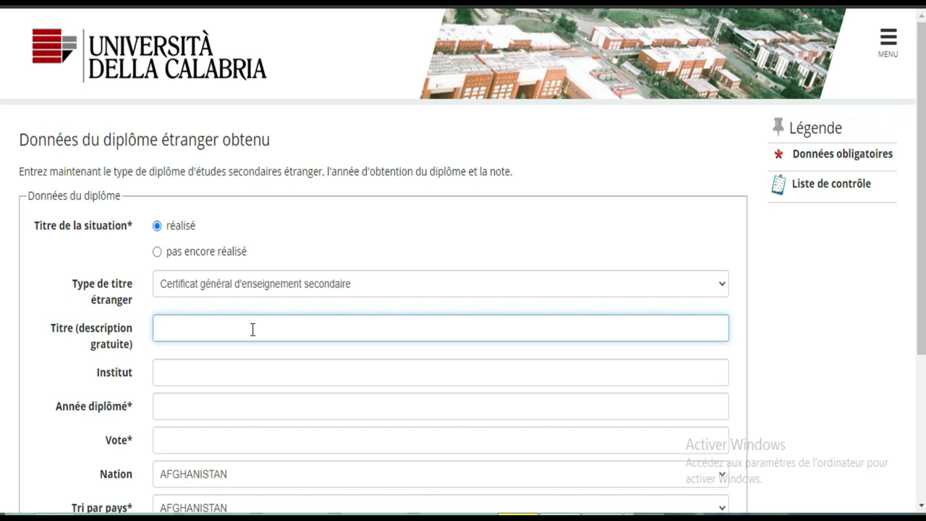
text(Baccalaureat d'etude seco)
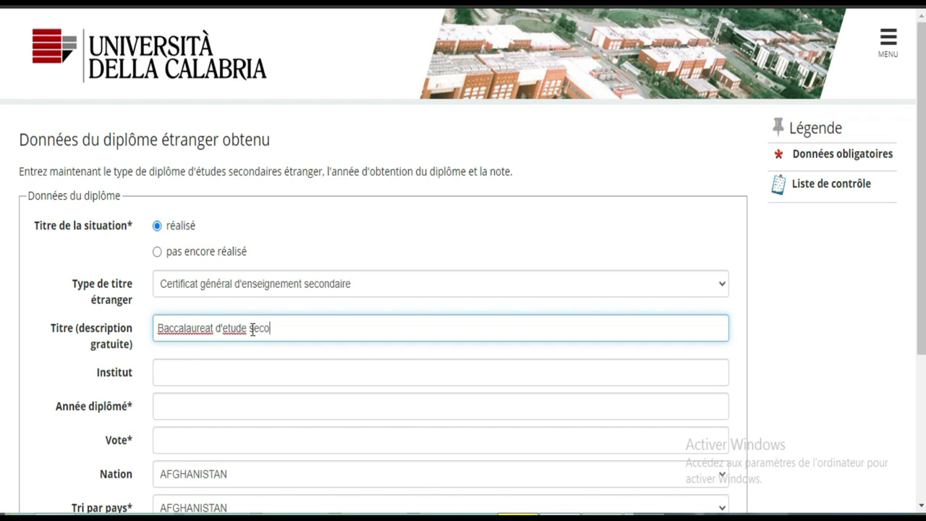
text(ndaire)
Step: Enter "lycee municipal" as the diploma's institute and 2020 as the graduation year
click(270, 370)
text(lycee)
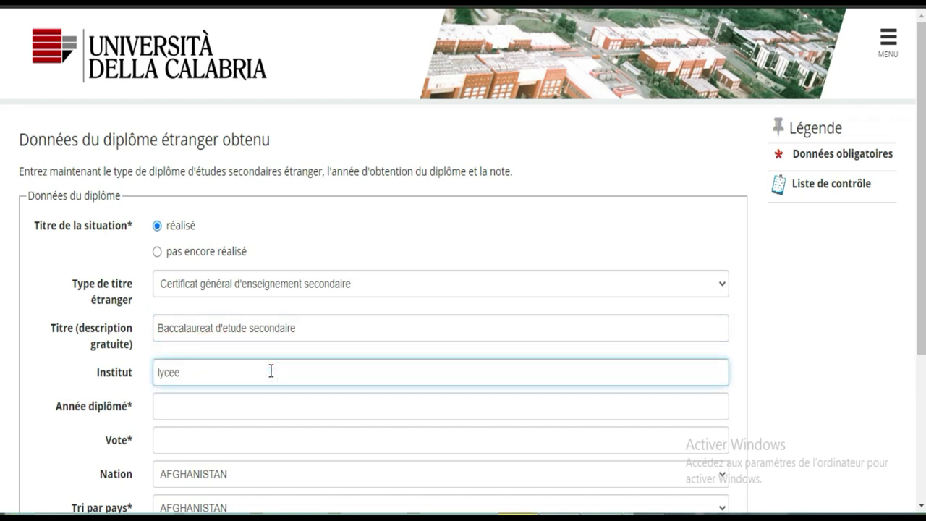
text(l)
text( municipal)
click(251, 402)
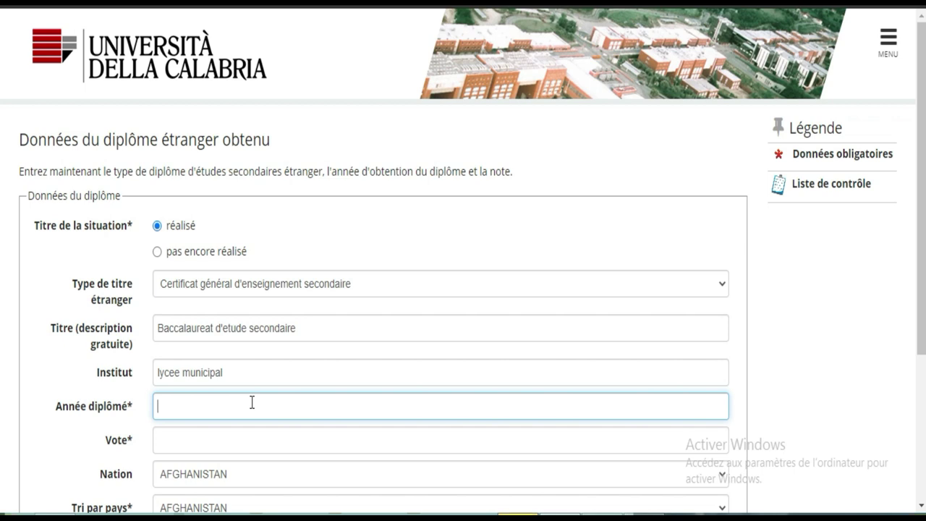
text(2020)
Step: Switch the foreign diploma form from the French translation back to its original Italian text
scroll(2, 181, down, 1)
scroll(2, 217, down, 1)
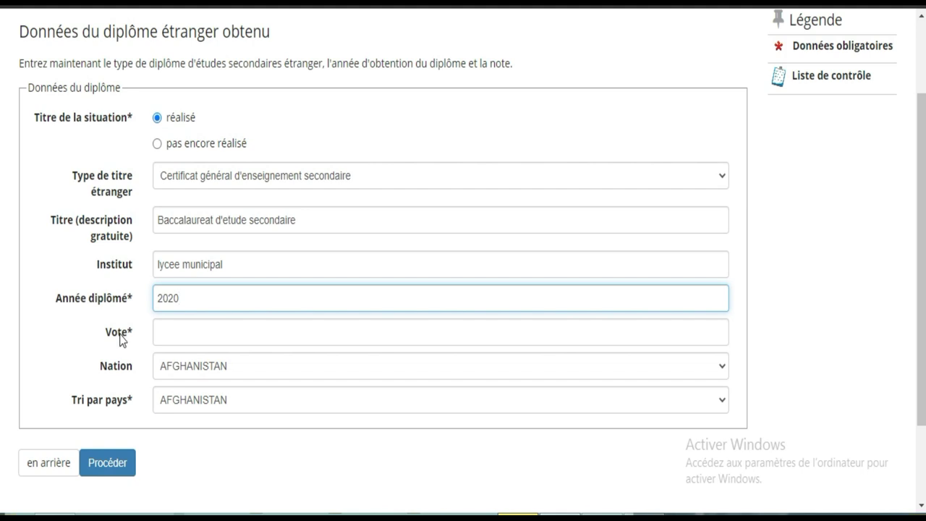
right_click(243, 453)
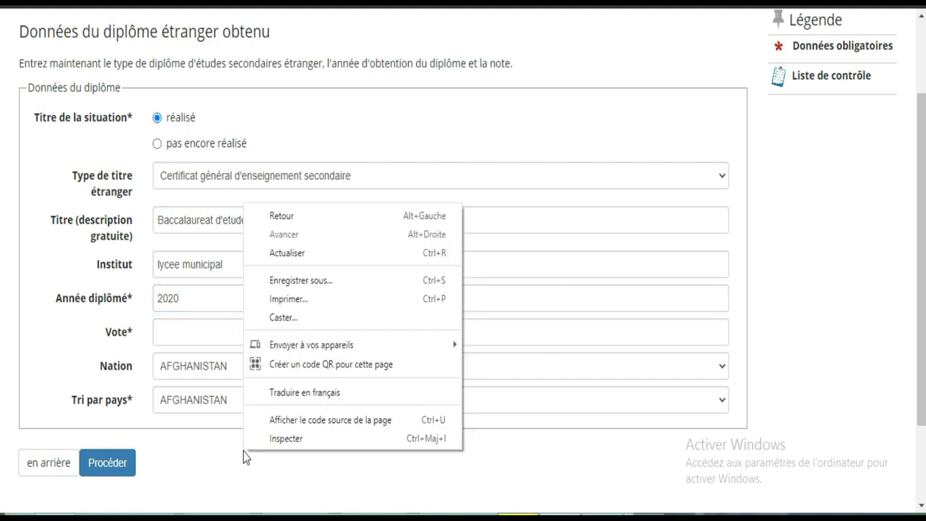
click(342, 392)
click(711, 8)
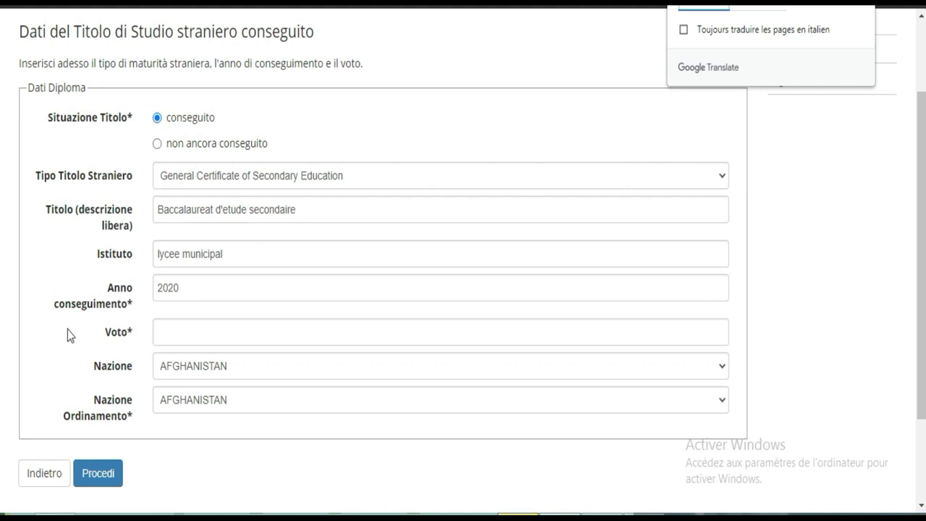
Step: Set the diploma's grade to 14/20 and translate the form into French again
click(169, 336)
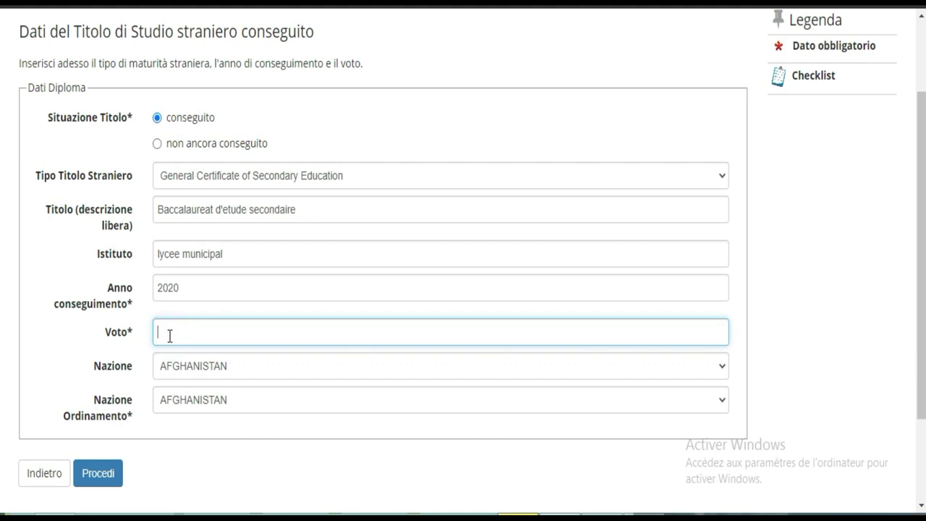
text(14/20)
right_click(828, 203)
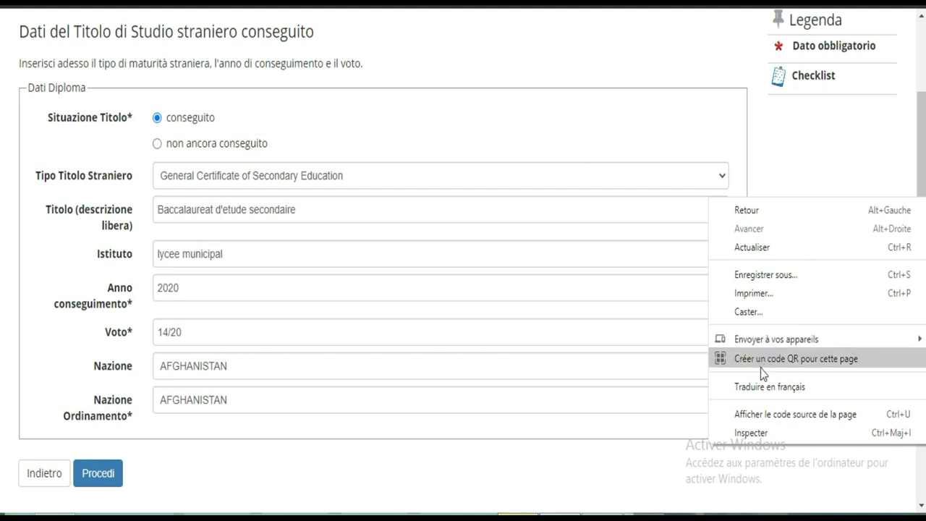
click(760, 387)
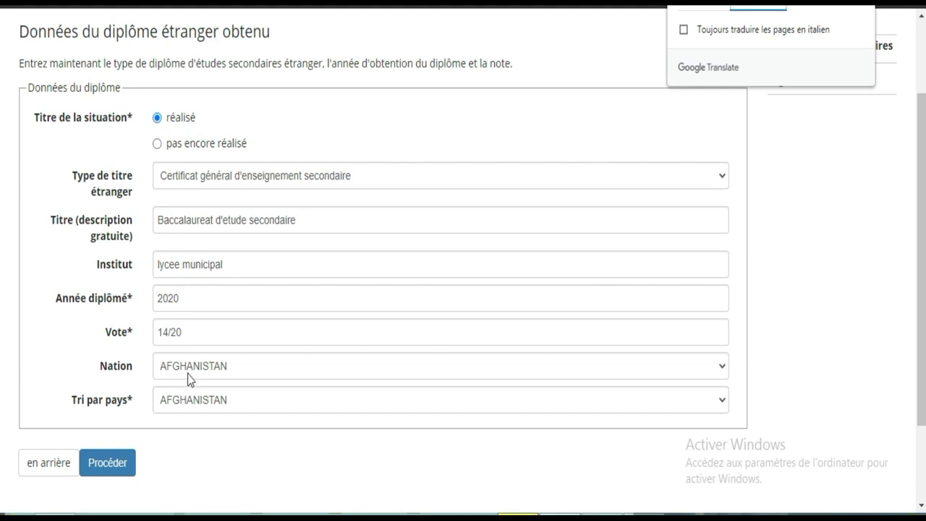
Step: Set the diploma's nation to CÔTE D'IVOIRE
click(671, 367)
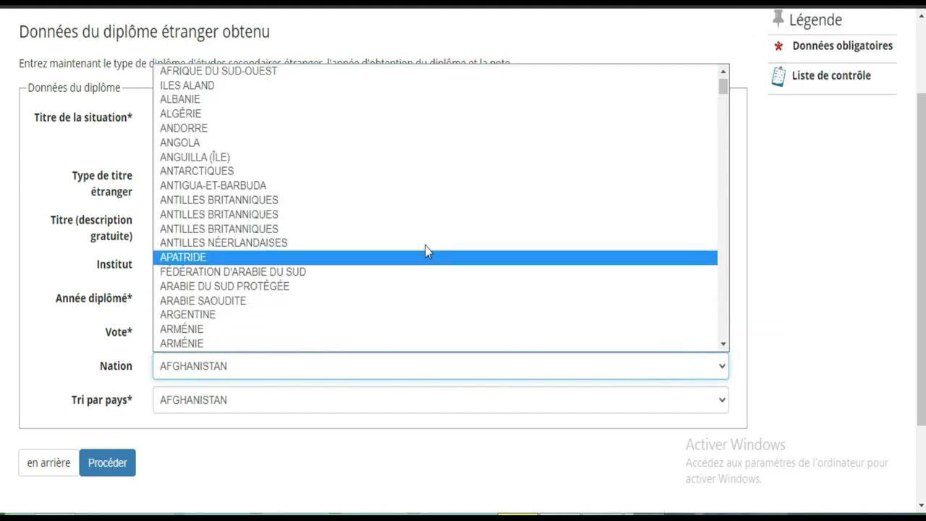
key(c)
key(o)
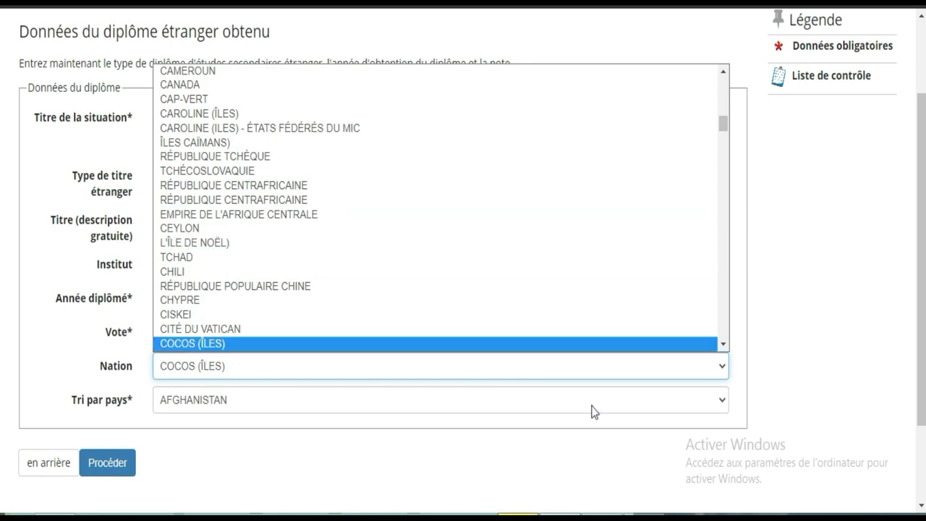
click(722, 344)
click(723, 344)
click(724, 345)
click(723, 344)
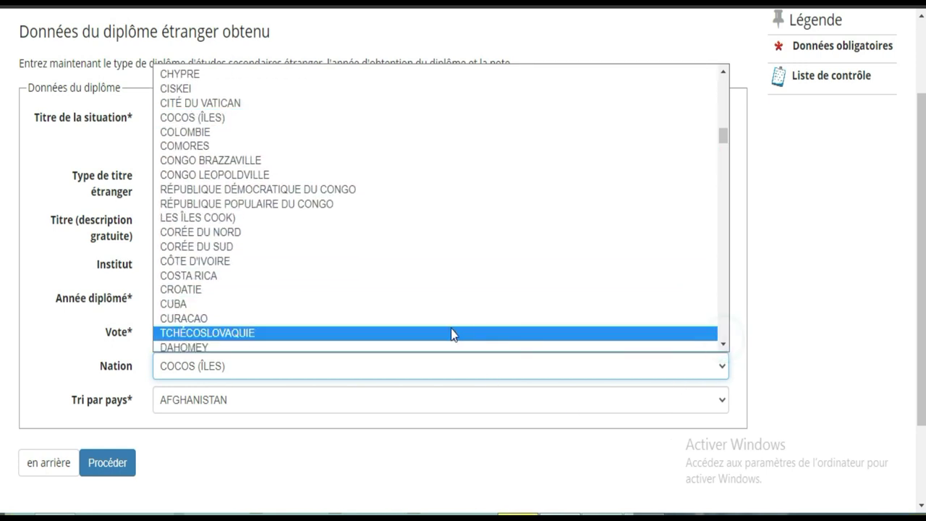
click(412, 264)
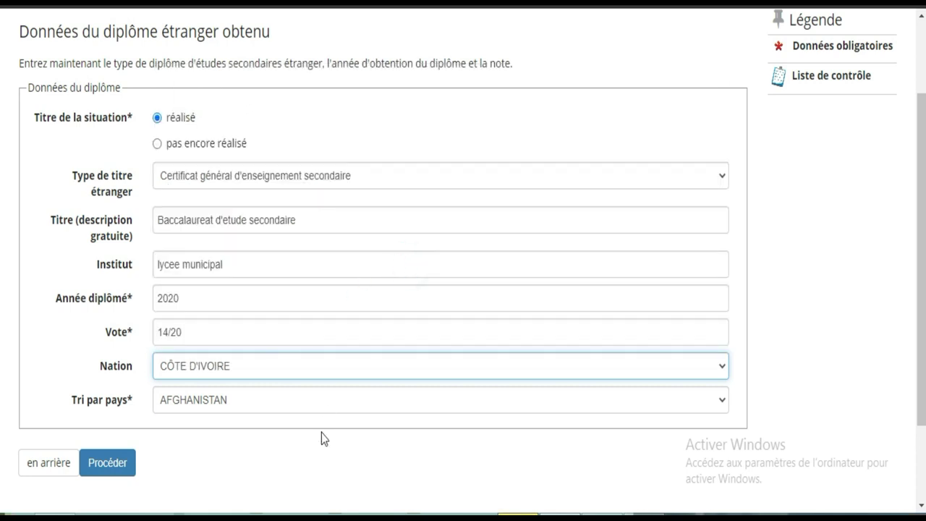
Step: Set the diploma's mandatory "Tri par pays" country to CÔTE D'IVOIRE and submit the foreign diploma form
click(278, 398)
text(coc)
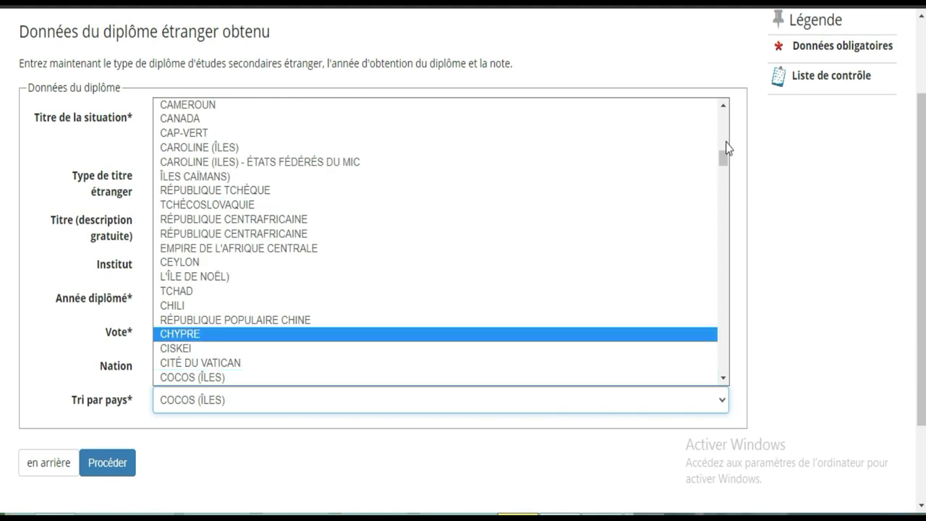
drag(721, 165, 721, 175)
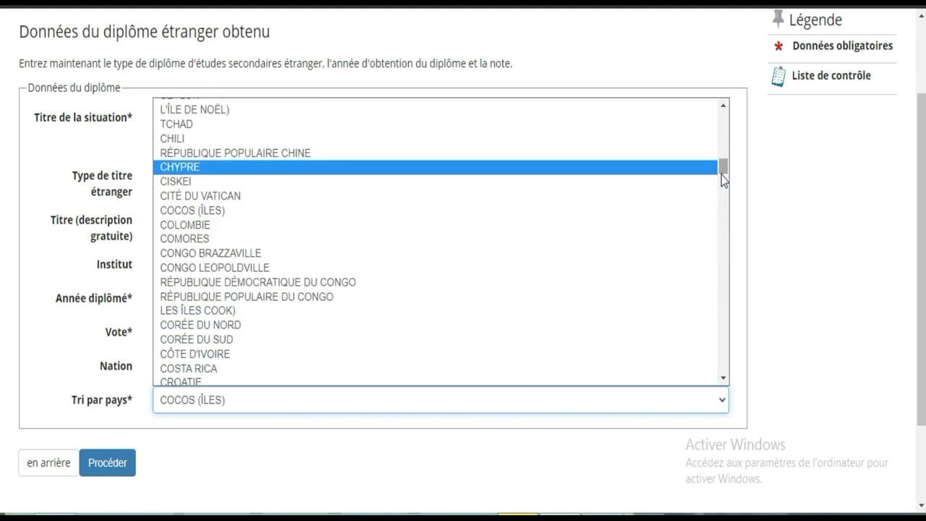
scroll(333, 358, down, 1)
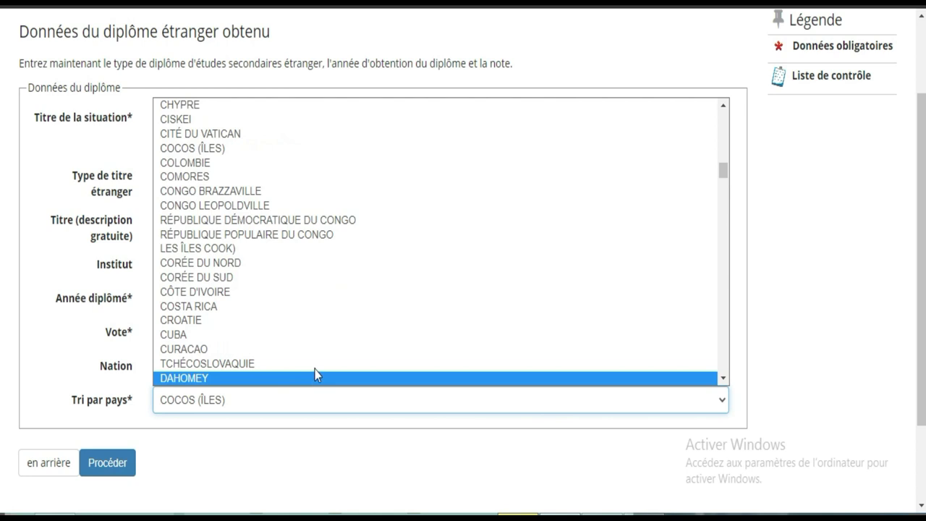
click(295, 295)
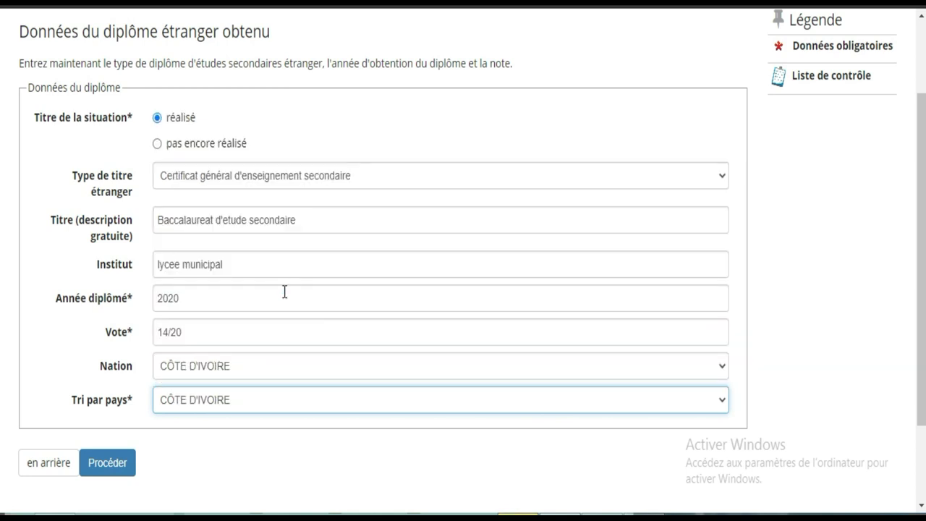
click(107, 463)
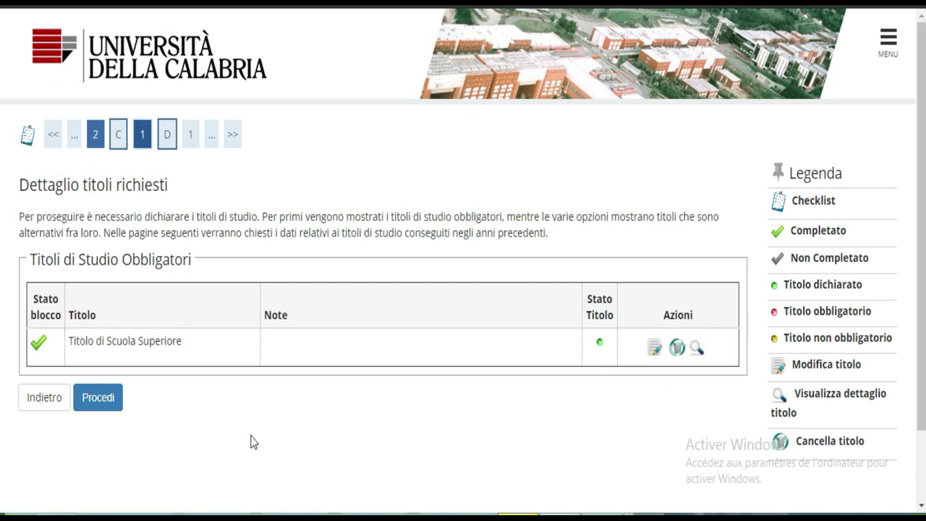
Step: Proceed past the required study titles and translate the page for declaring evaluation titles and documents into French
click(93, 402)
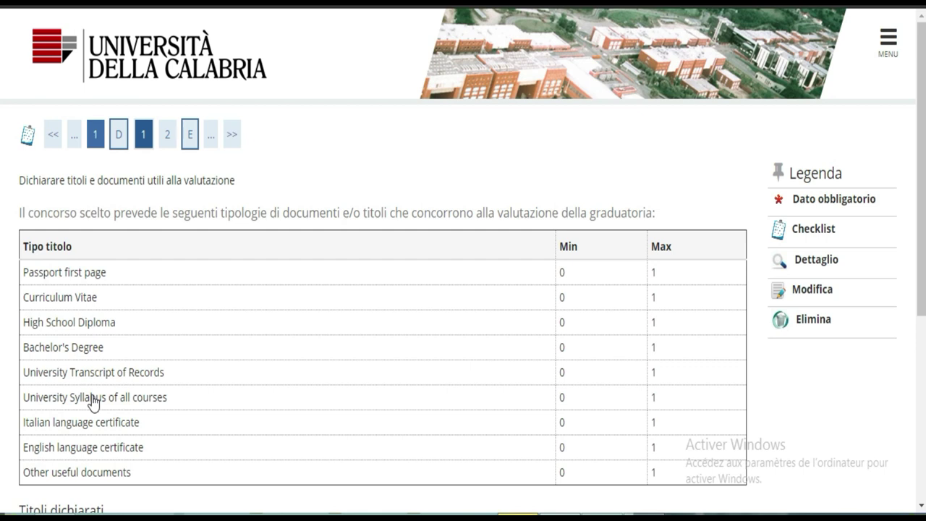
scroll(3, 159, down, 1)
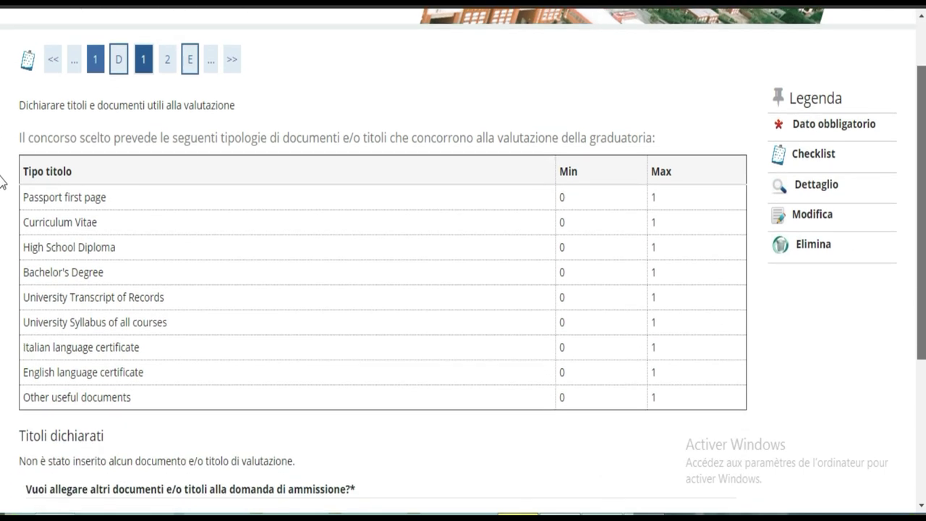
scroll(3, 181, down, 1)
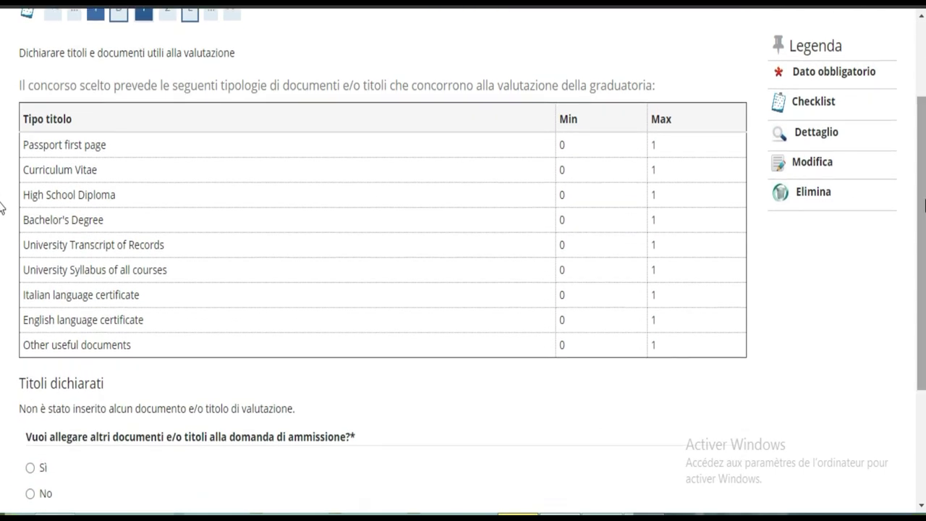
right_click(589, 415)
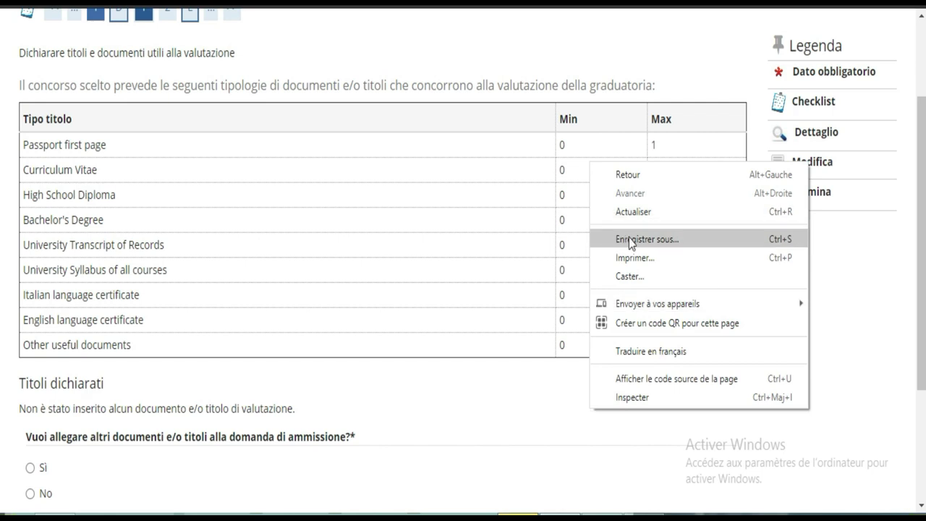
click(637, 353)
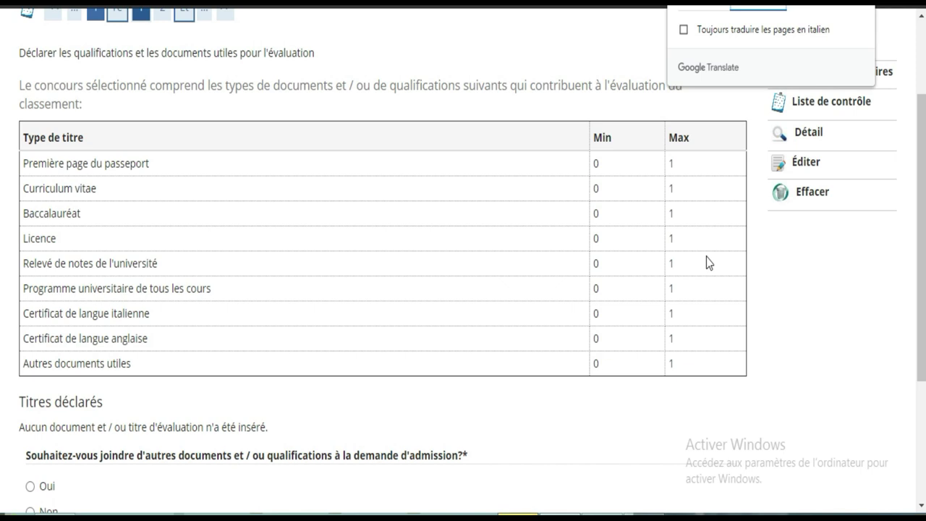
Step: Answer Non to attaching other documents or qualifications to the admission application and continue to the confirmation page
scroll(2, 189, down, 2)
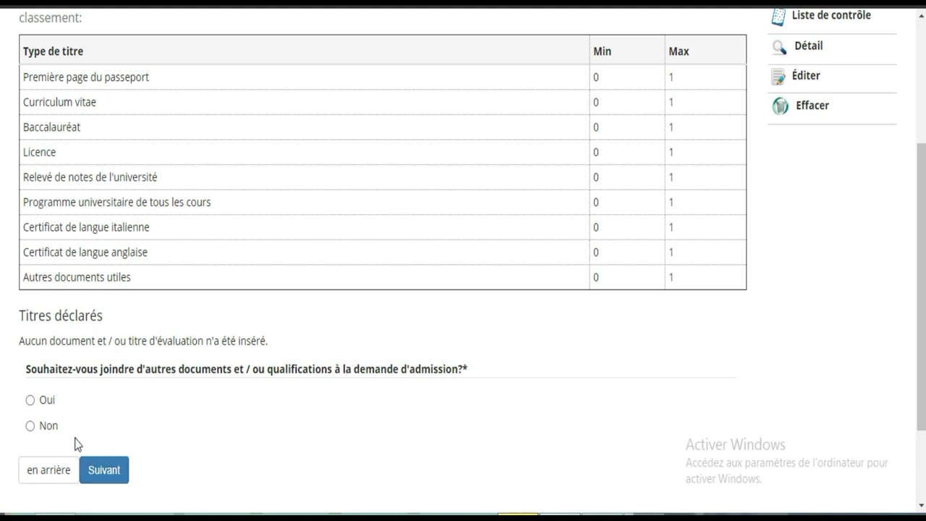
click(29, 426)
scroll(3, 107, up, 3)
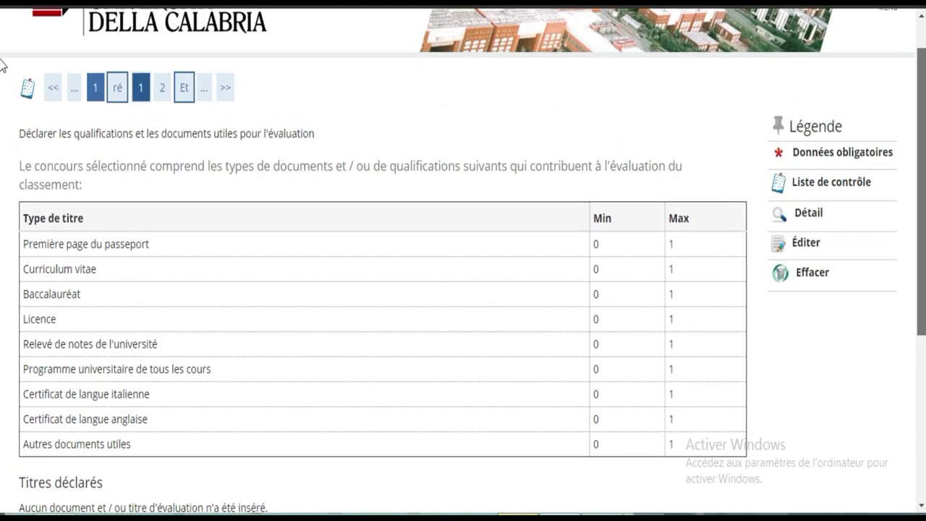
scroll(1, 72, down, 3)
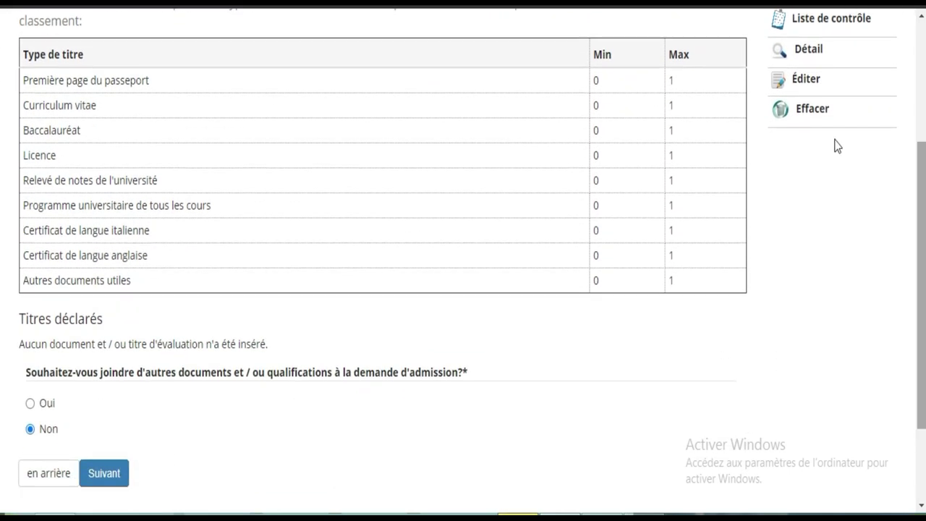
click(108, 486)
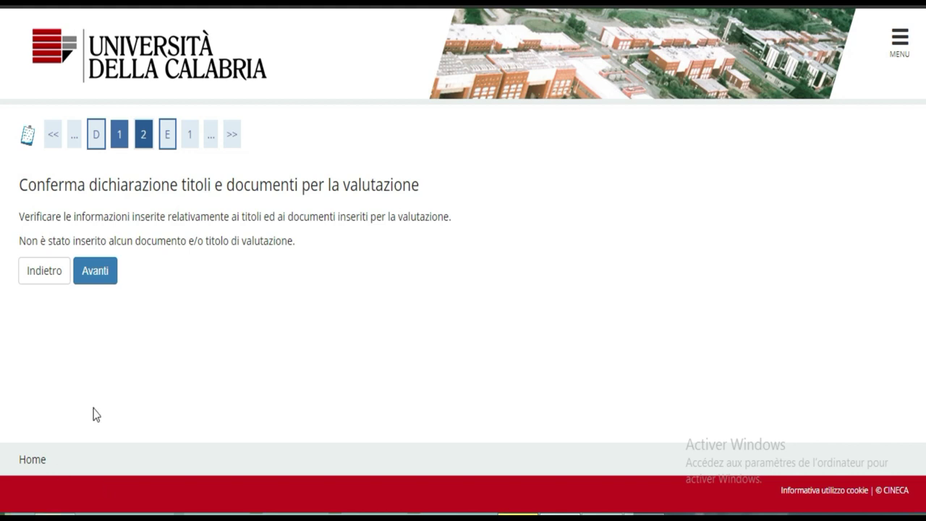
Step: Translate the evaluation documents confirmation page into French and go back to the document declaration page
right_click(276, 300)
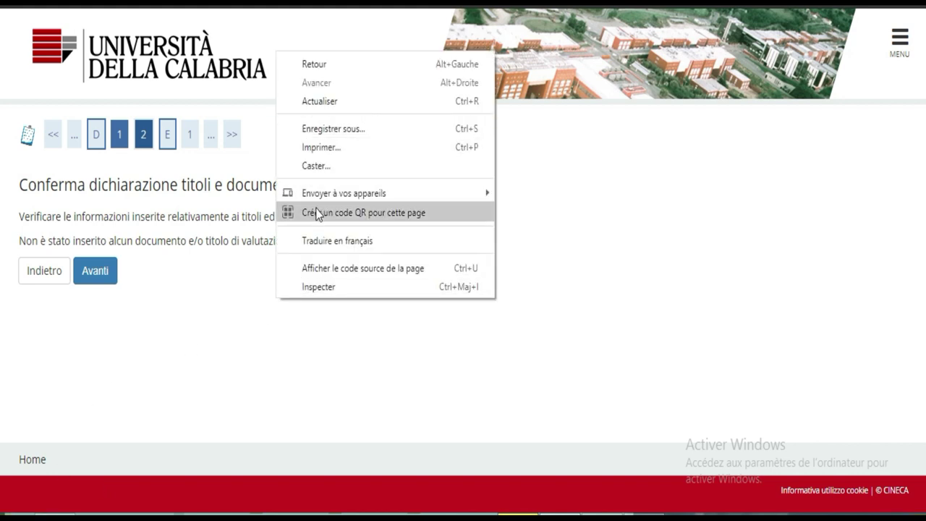
click(320, 240)
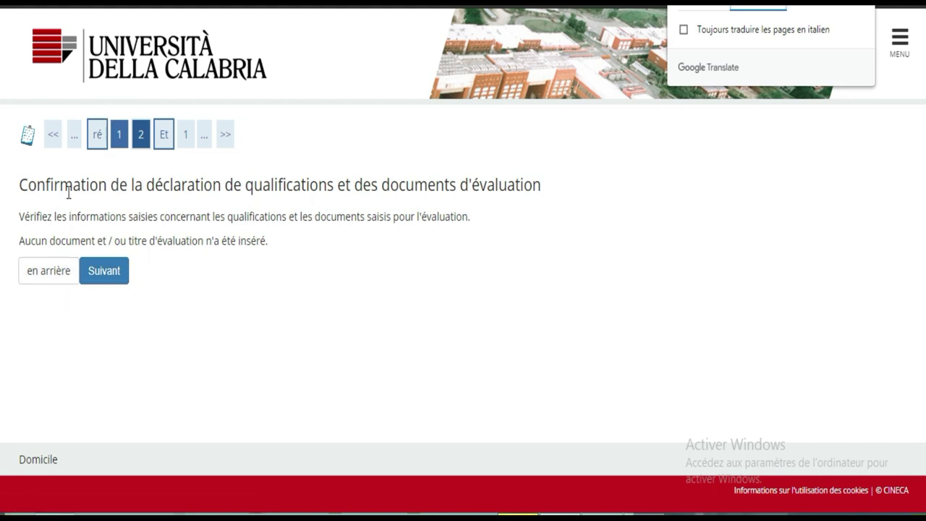
click(57, 281)
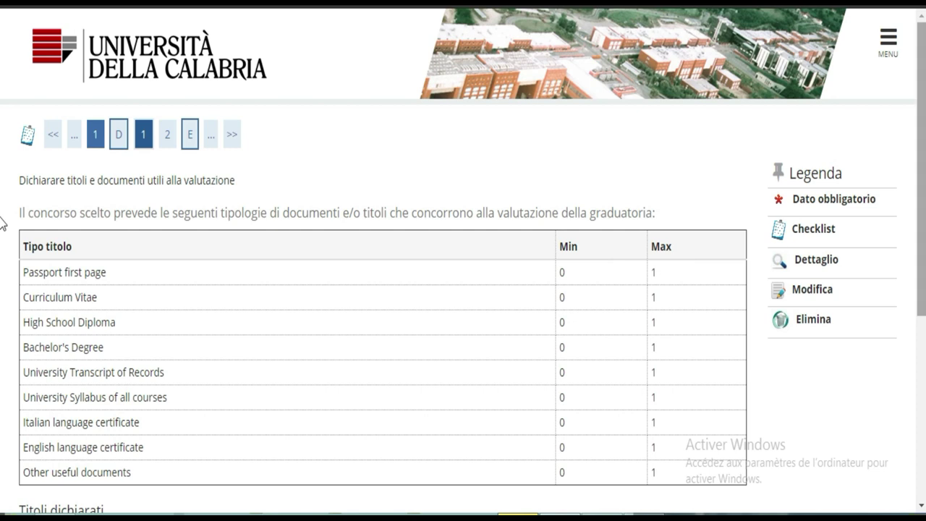
Step: Choose No again for attaching other documents and titles on the Italian version of the page
scroll(3, 221, down, 2)
scroll(2, 311, down, 1)
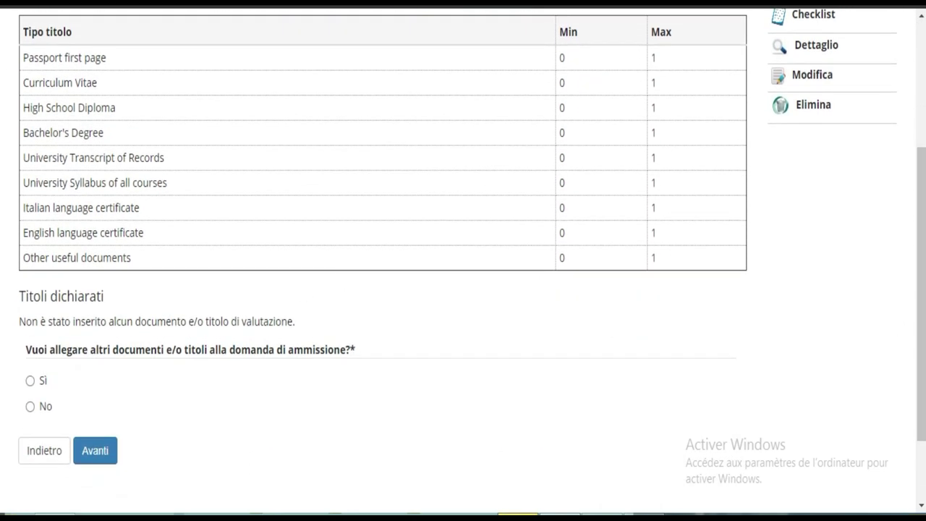
click(95, 449)
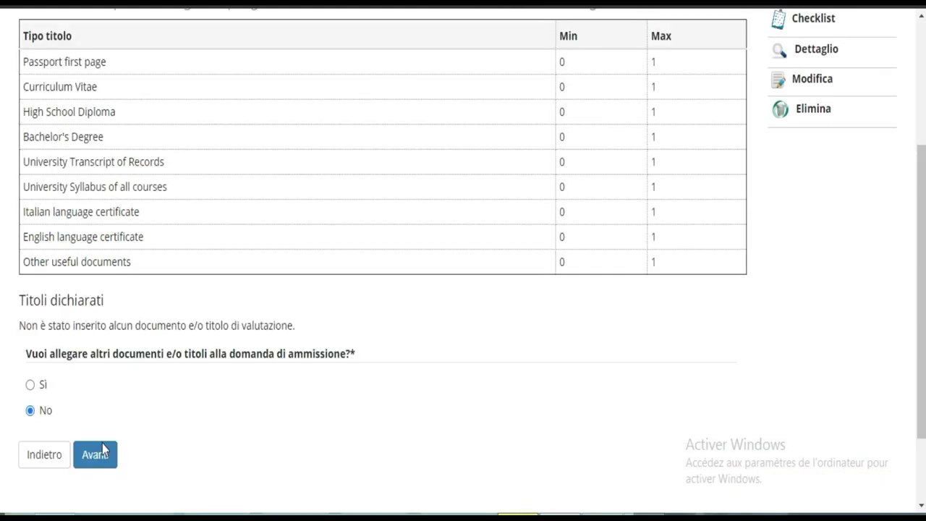
Step: Open the checklist of the competition enrolment process and translate it into French
scroll(4, 266, up, 3)
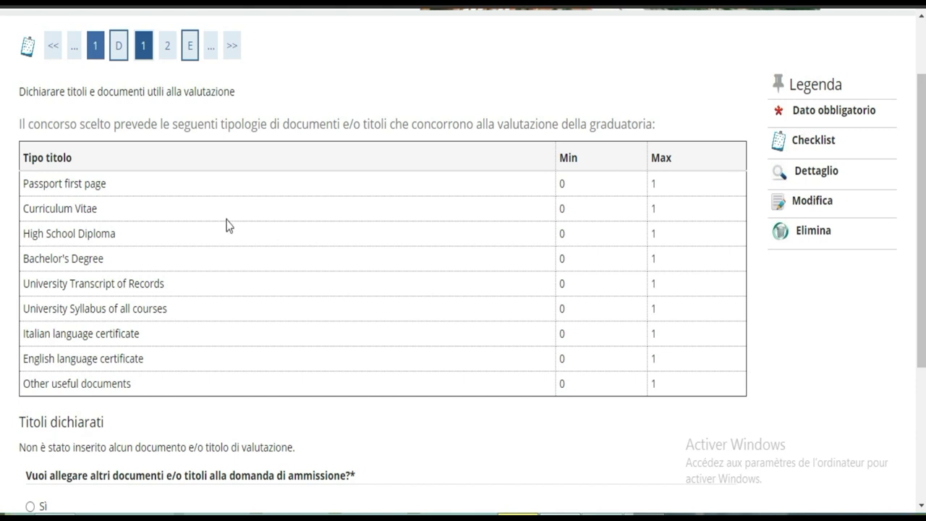
click(103, 194)
click(27, 46)
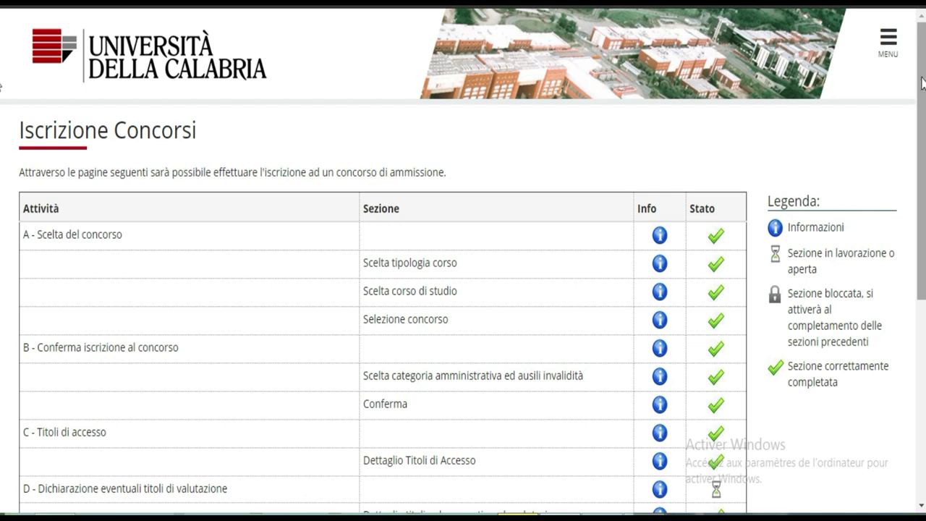
scroll(6, 181, down, 3)
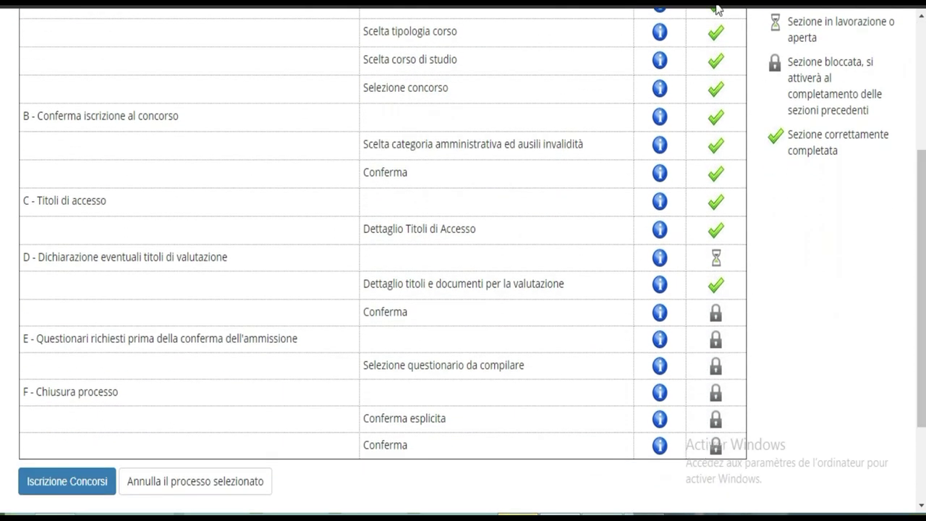
right_click(793, 238)
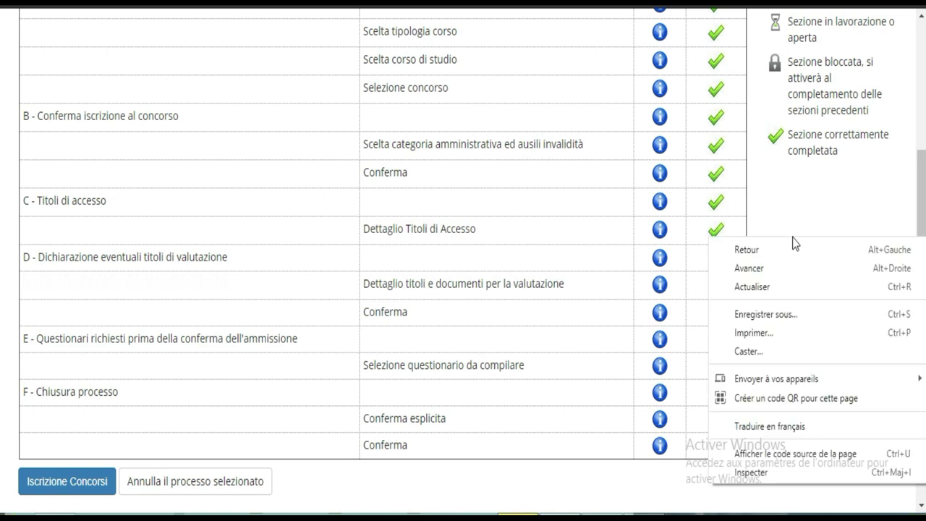
click(780, 430)
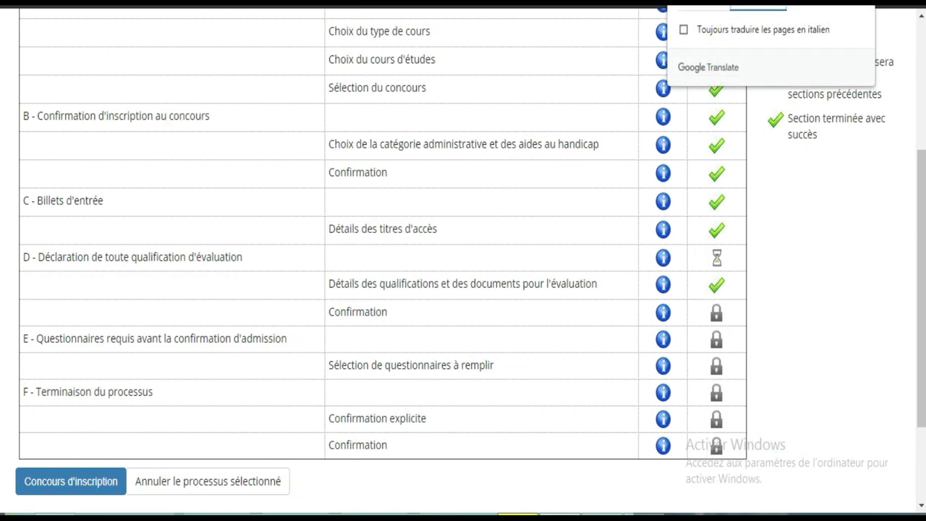
click(864, 199)
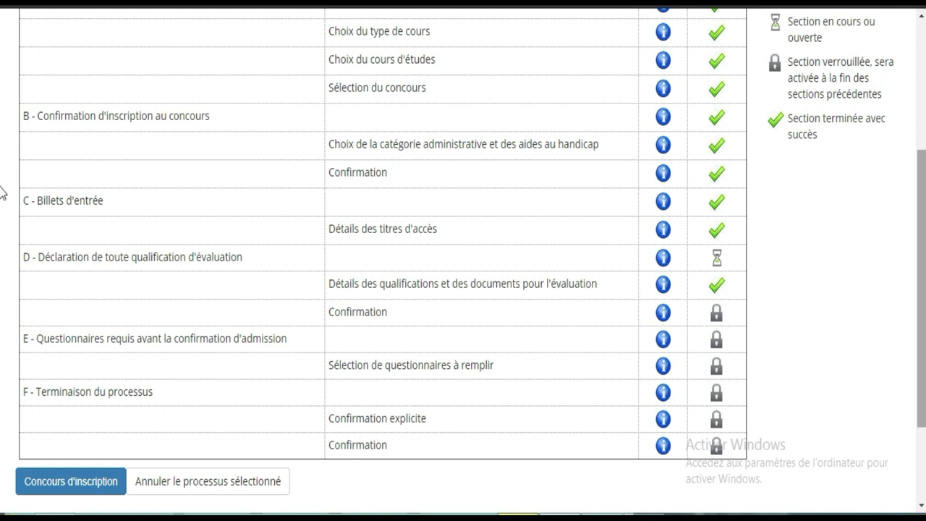
Step: Review the status of sections A to F in the enrolment checklist, dismissing the TchadCarriere notification
scroll(2, 188, up, 1)
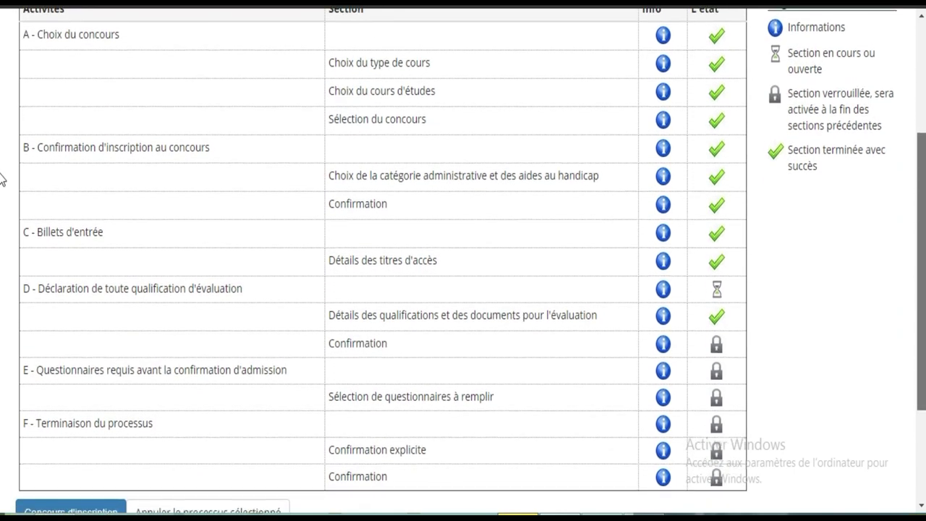
scroll(2, 177, up, 1)
scroll(2, 157, down, 2)
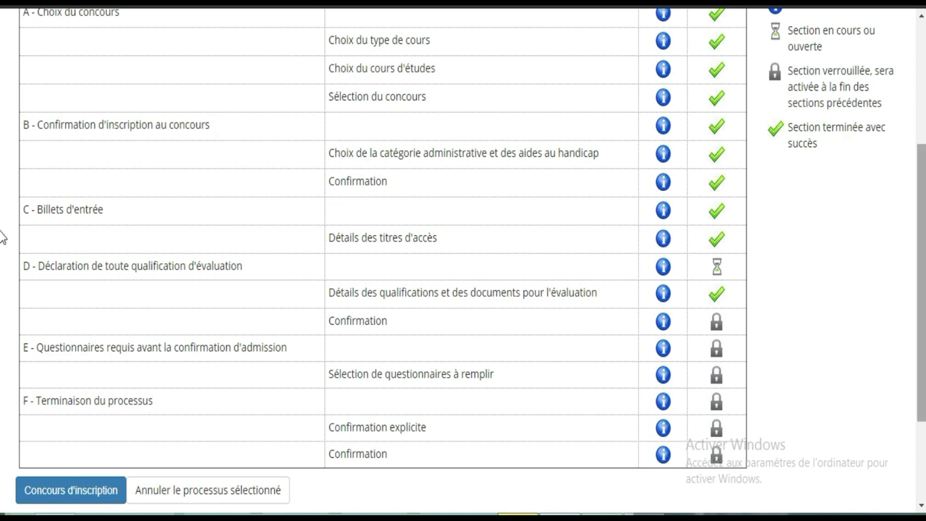
scroll(2, 217, up, 1)
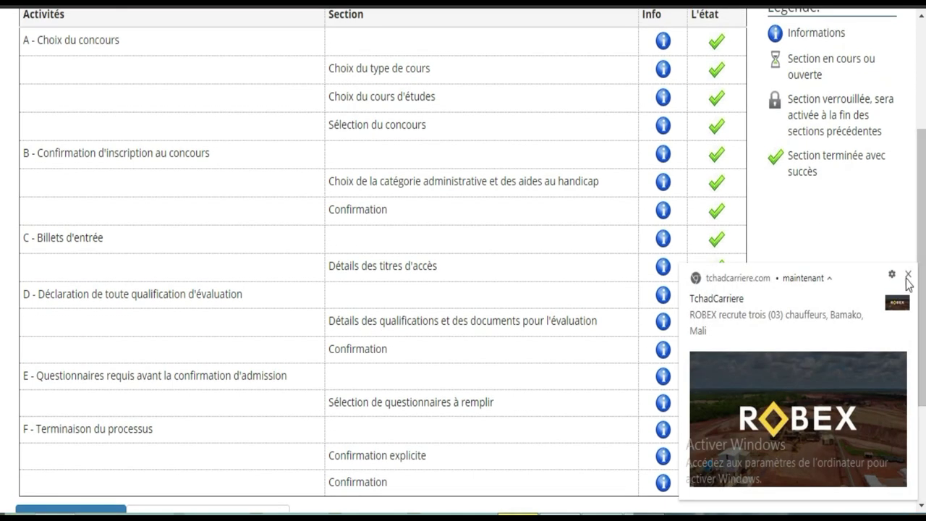
click(907, 273)
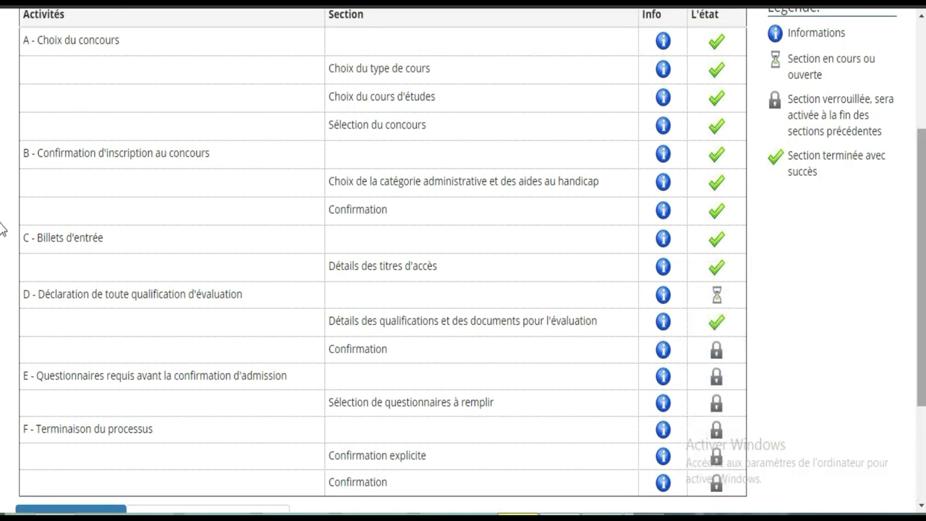
scroll(2, 226, up, 2)
scroll(2, 224, down, 1)
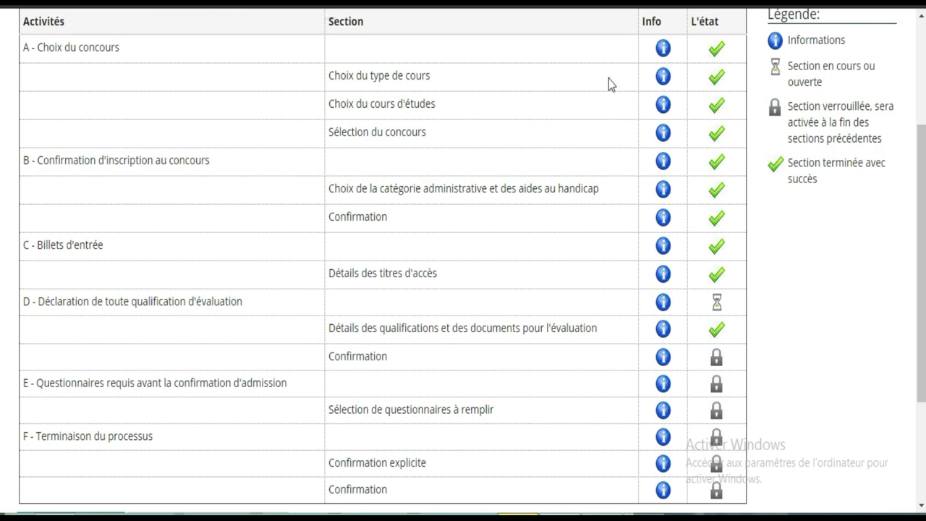
scroll(4, 216, down, 2)
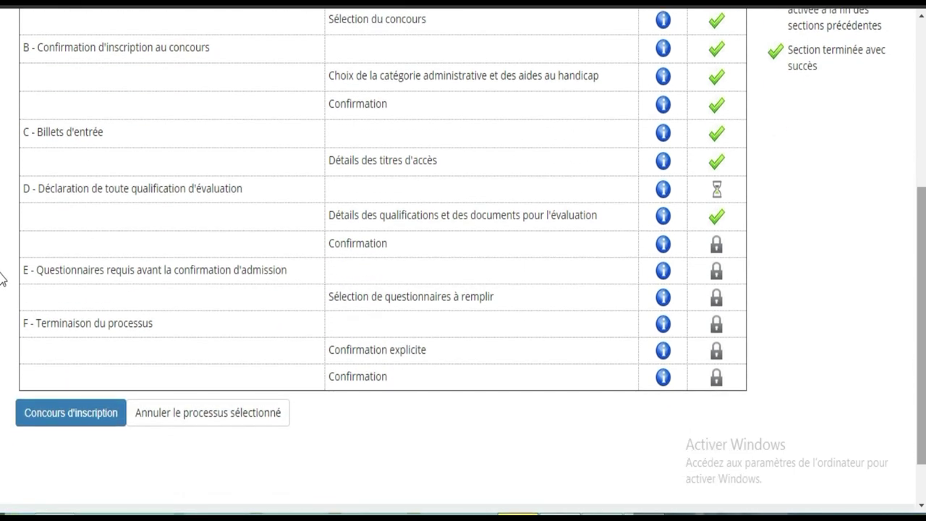
Step: Resume the competition enrolment, answer No to attaching other documents or titles, and confirm the evaluation documents declaration
click(87, 419)
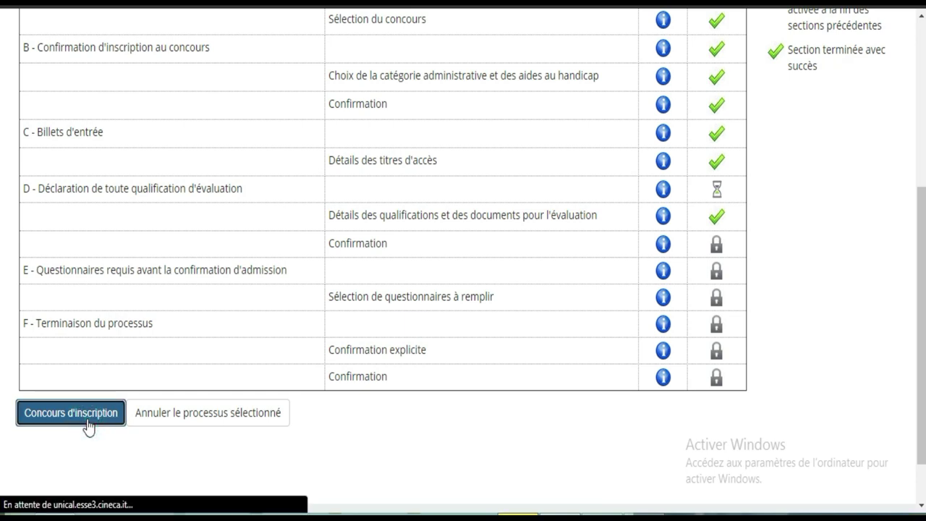
scroll(3, 181, down, 4)
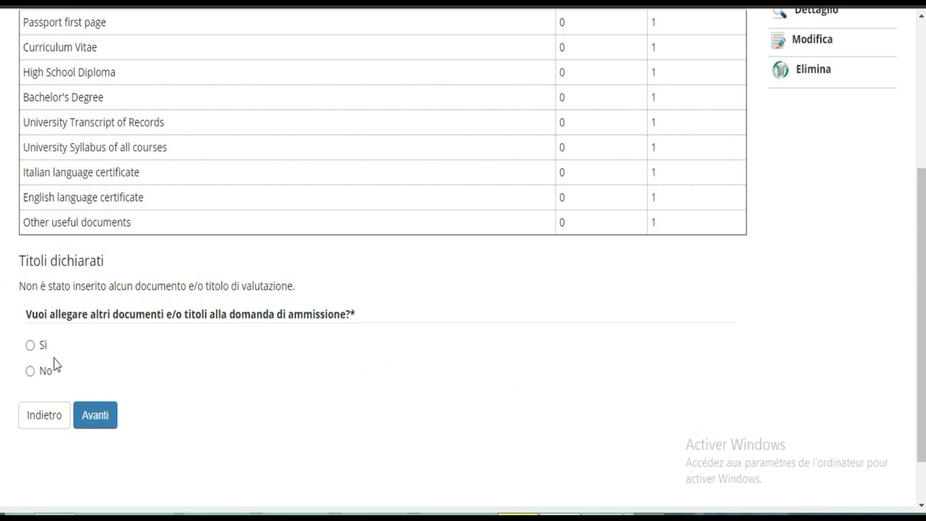
click(31, 372)
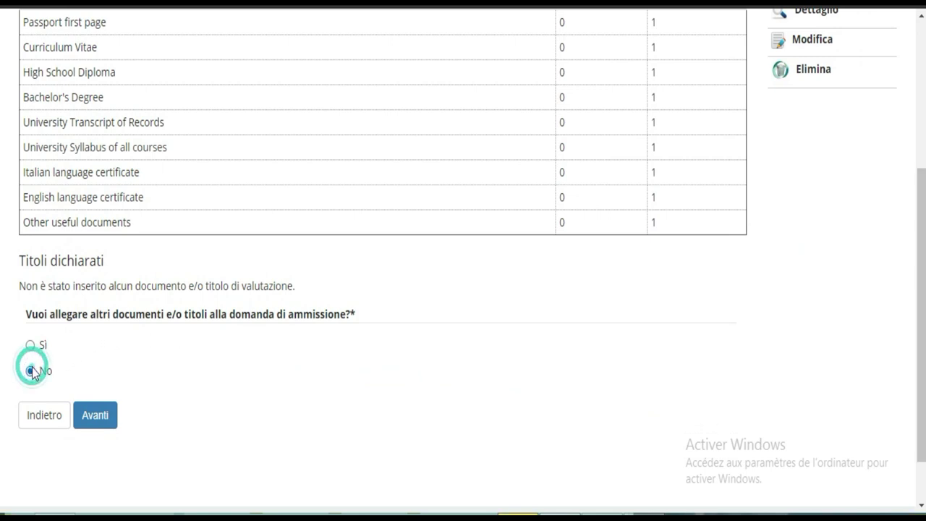
click(114, 427)
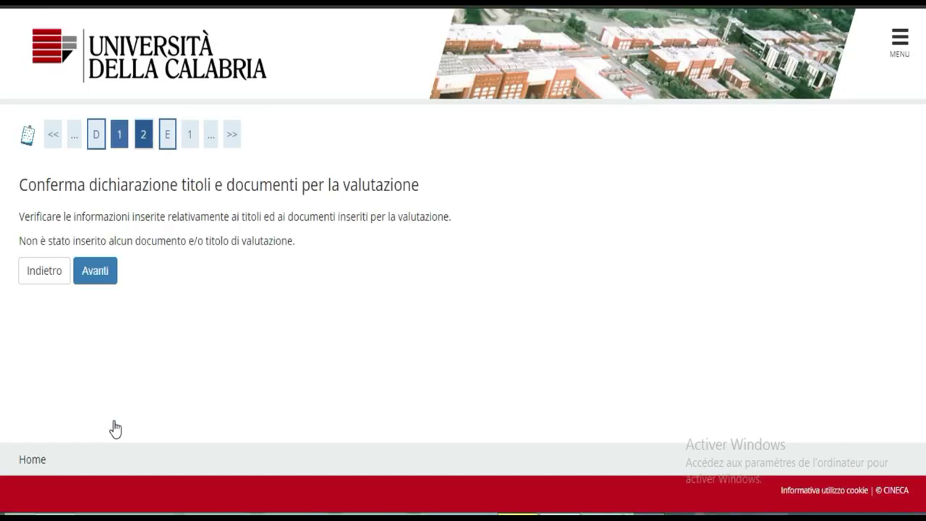
click(94, 272)
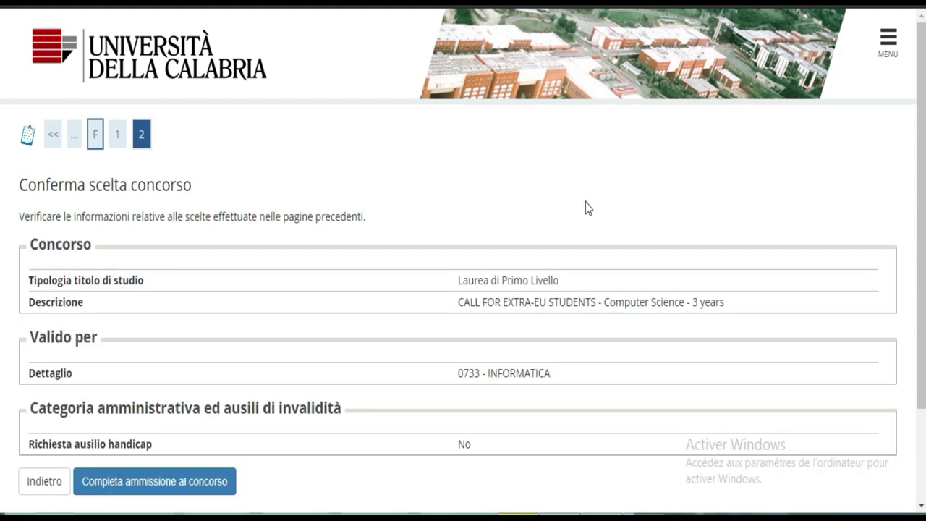
Step: Translate the competition choice confirmation page into French and complete the admission to the competition
scroll(531, 326, down, 3)
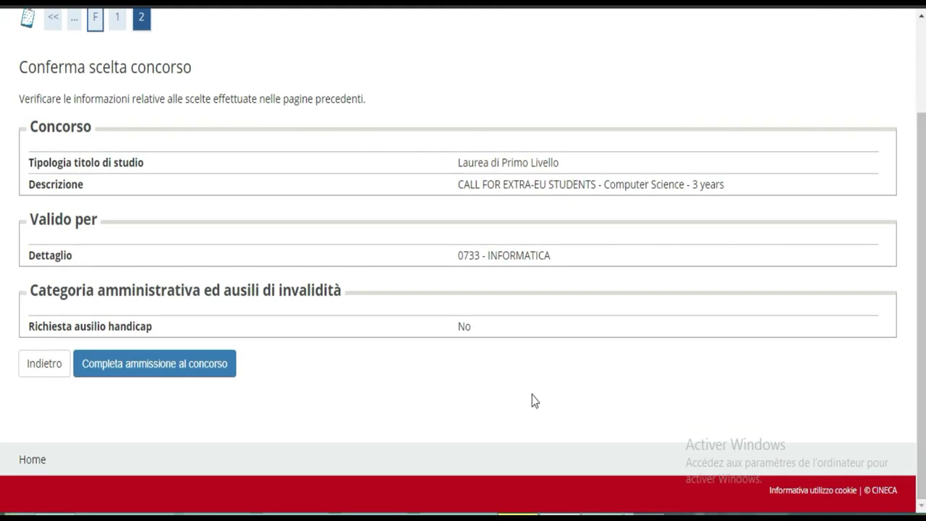
right_click(533, 395)
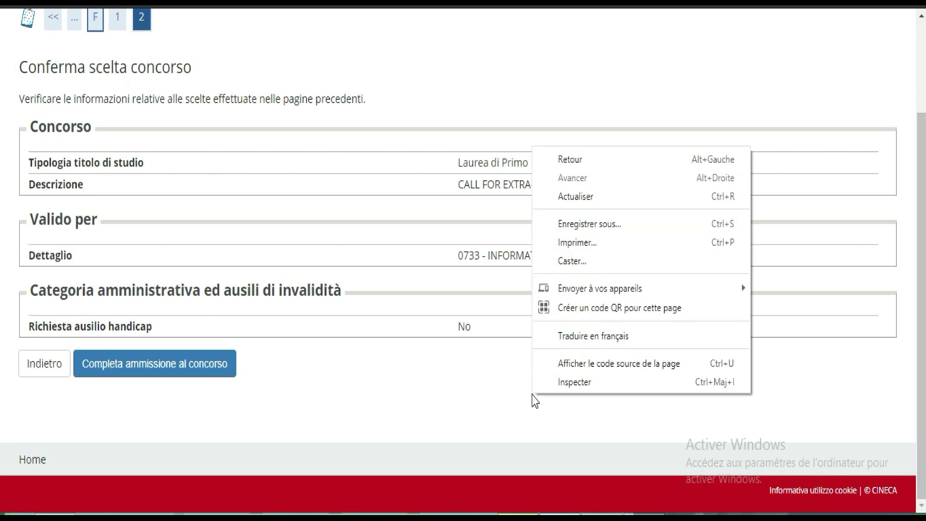
click(636, 348)
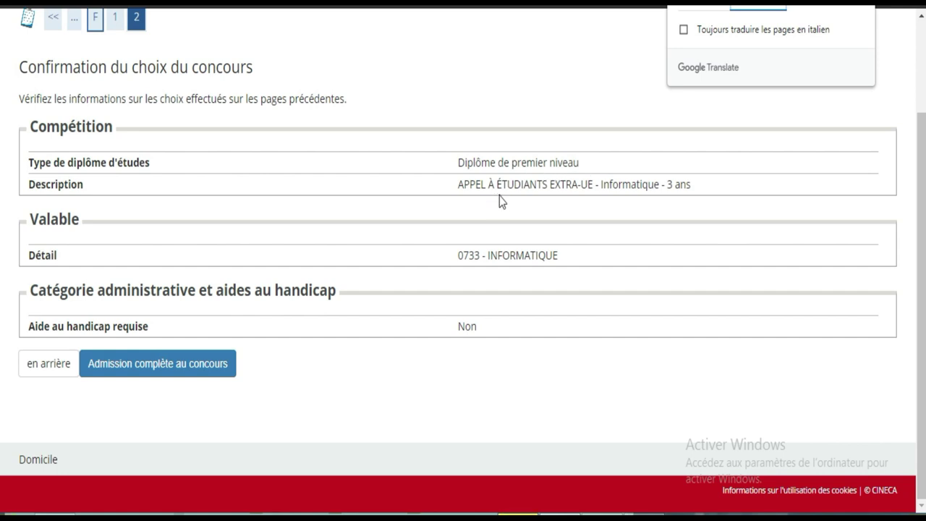
click(1, 160)
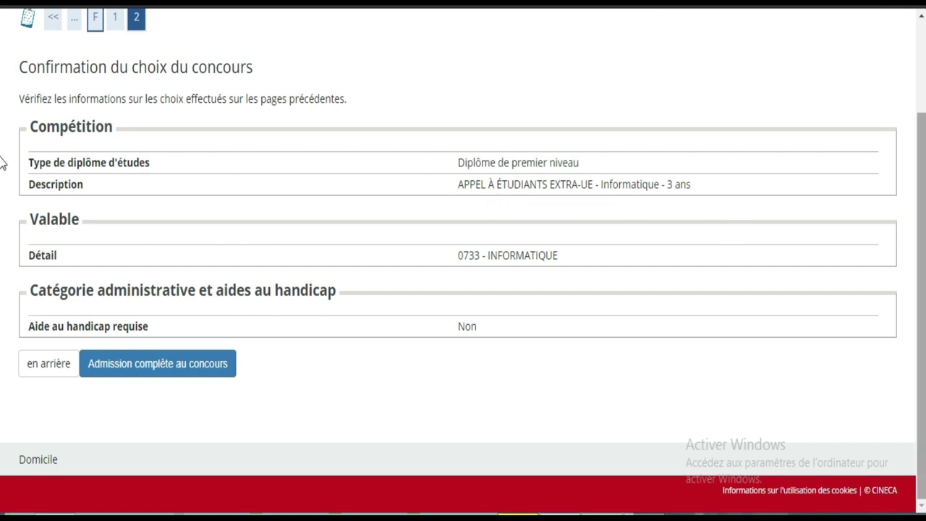
click(194, 365)
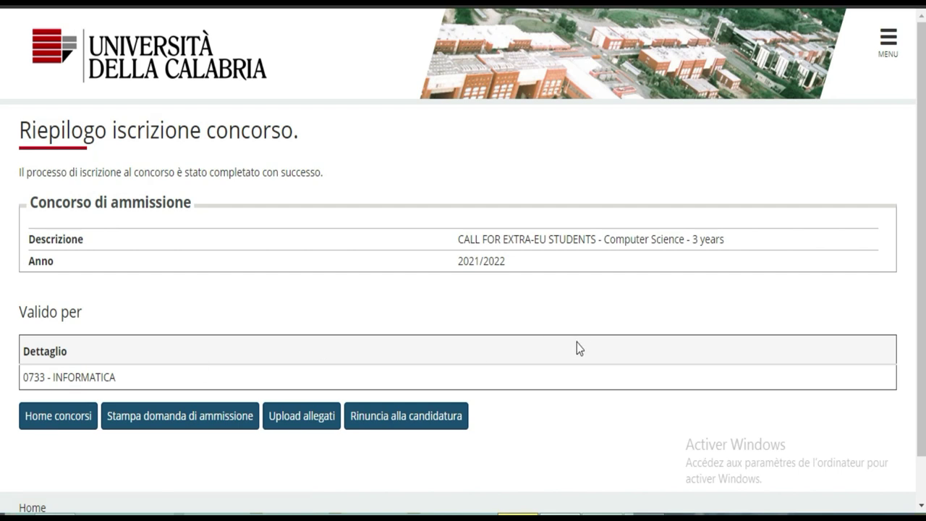
Step: Translate the competition enrolment summary into French and open the attachment upload for the application
right_click(745, 155)
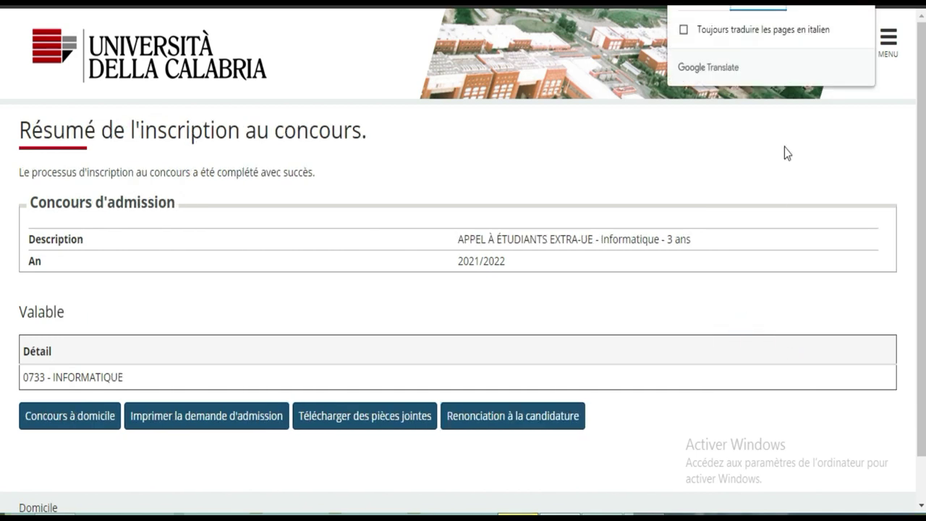
scroll(4, 145, down, 2)
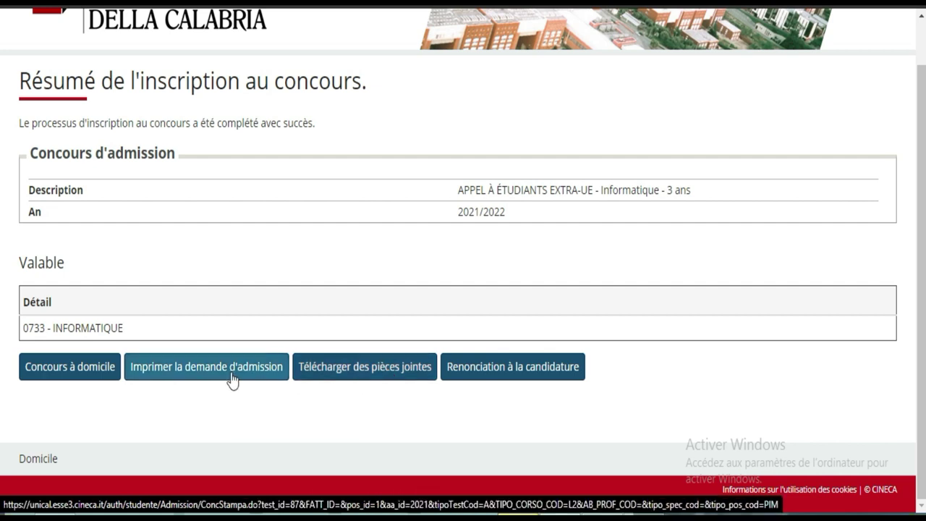
click(344, 375)
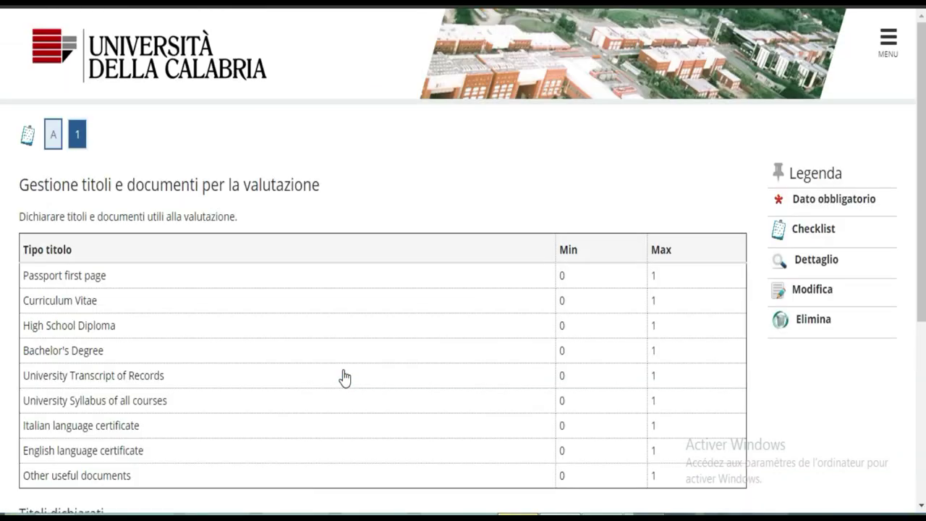
Step: Translate the evaluation documents page into French, answer Yes to attaching documents to the admission application, and continue
scroll(2, 207, down, 3)
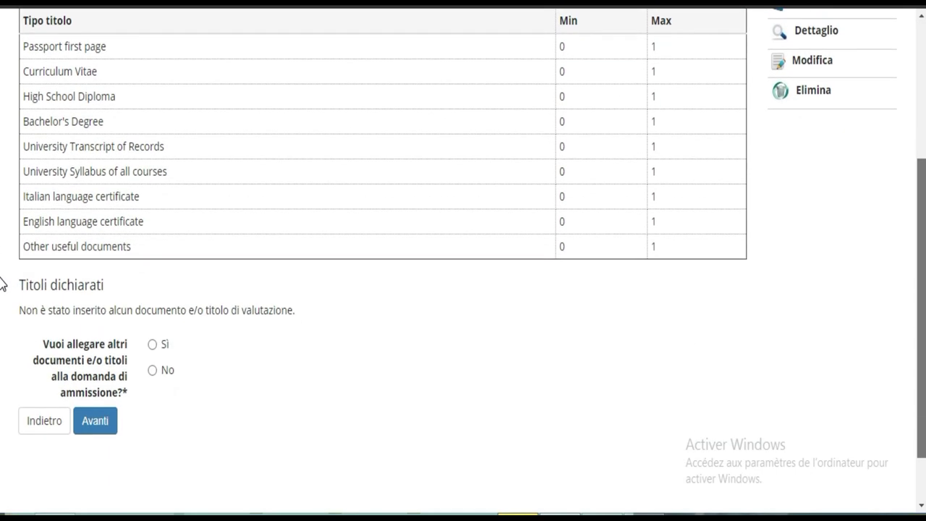
right_click(497, 404)
click(559, 346)
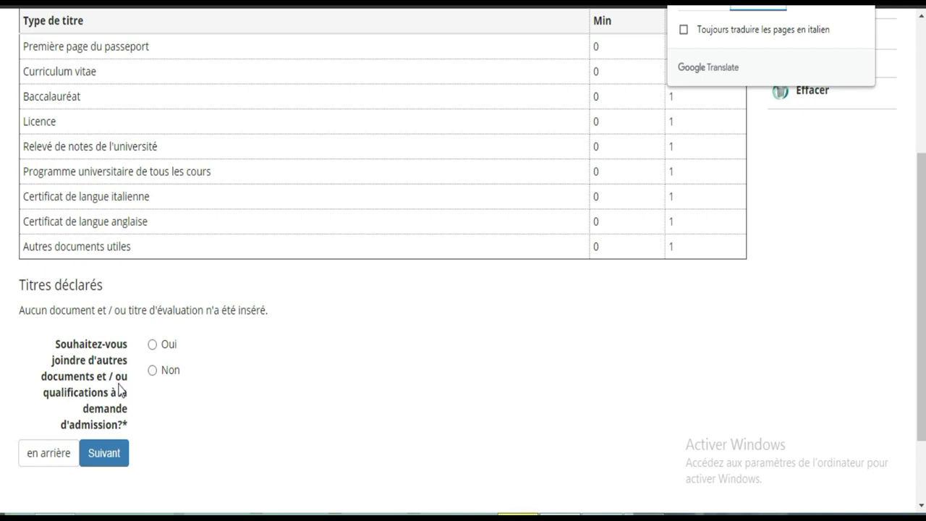
click(152, 345)
click(104, 457)
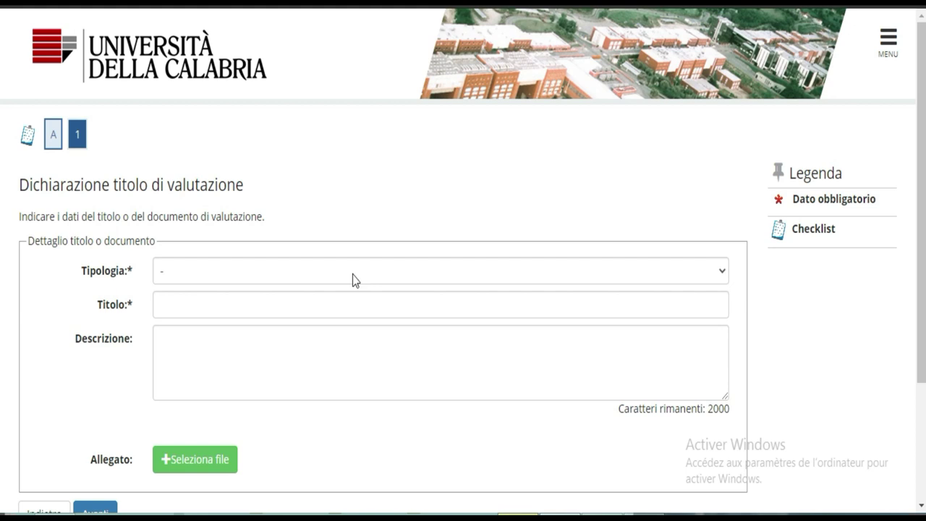
Step: Set the evaluation document's type to Passport first page and its title to "passeport"
right_click(313, 177)
click(198, 272)
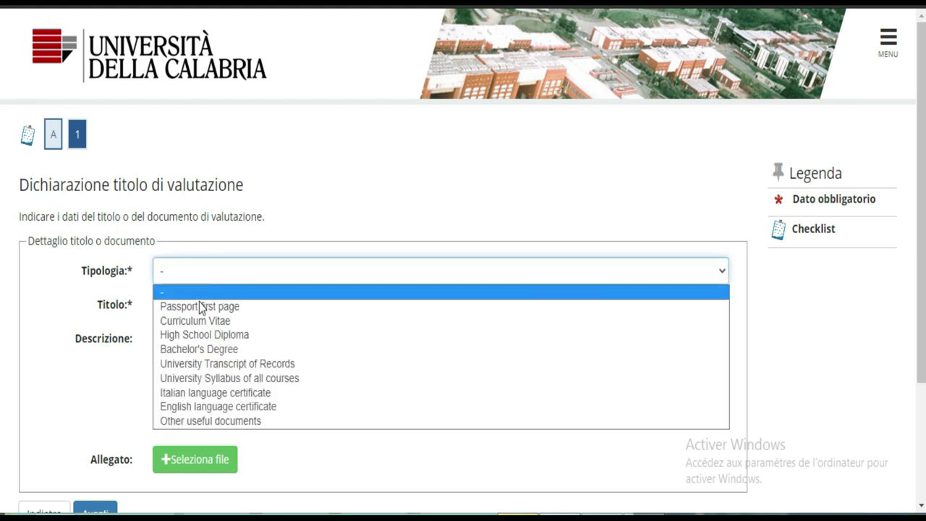
click(200, 307)
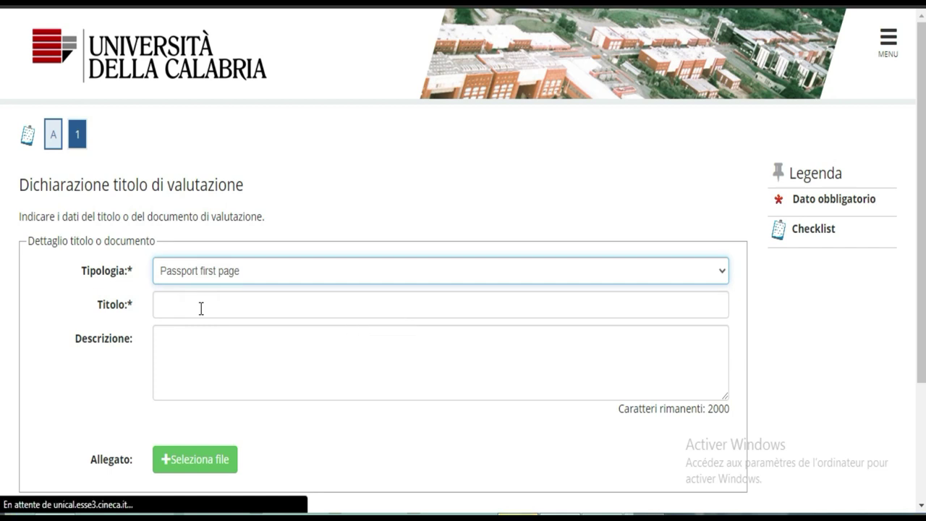
click(211, 308)
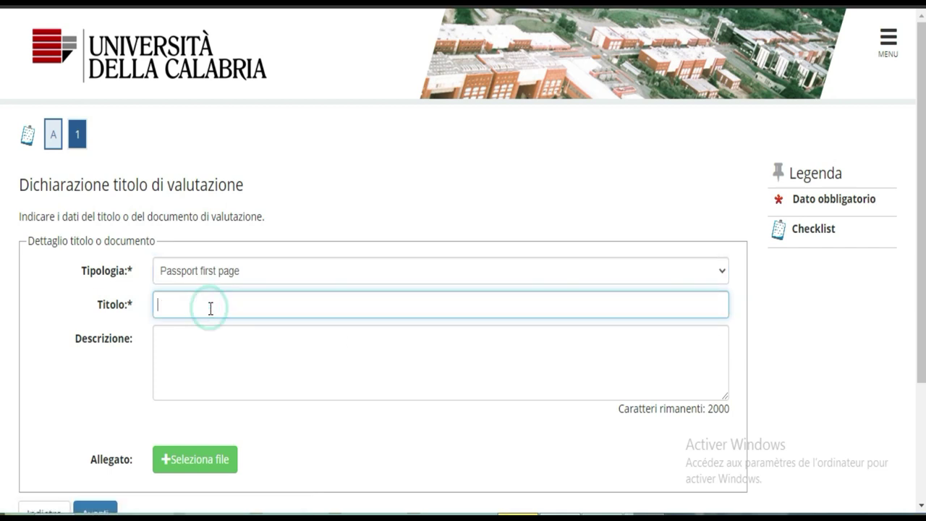
text(passepo)
click(218, 343)
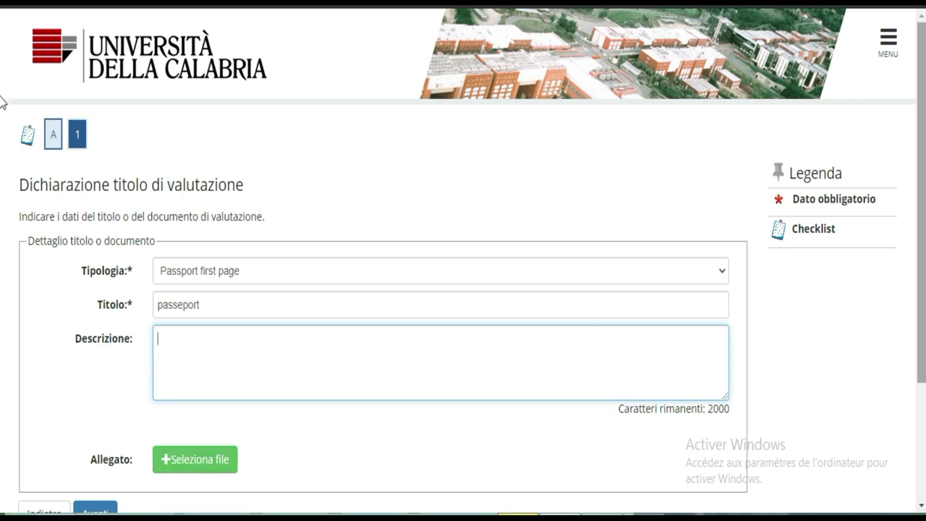
Step: Attach the file "Documents numérisés" from the downloads folder to the passport declaration and submit it
scroll(3, 144, down, 1)
scroll(2, 152, down, 1)
click(213, 381)
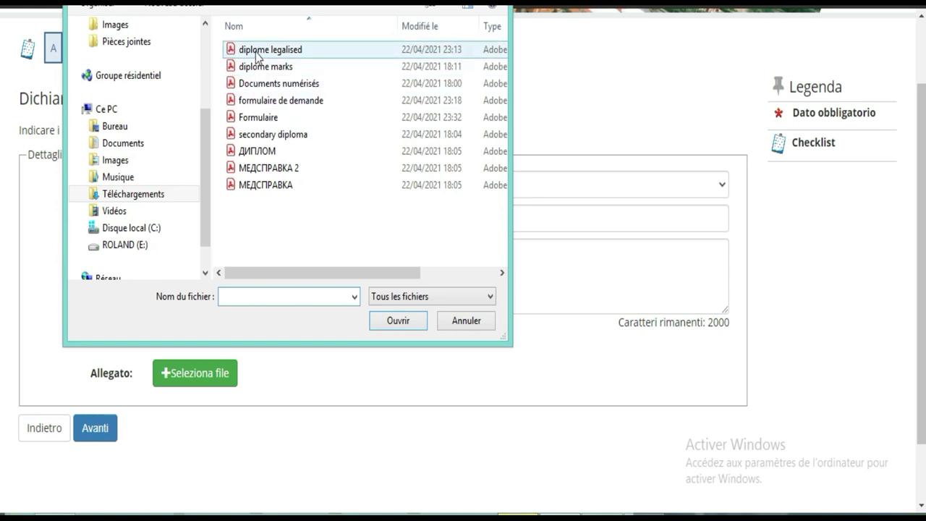
click(264, 86)
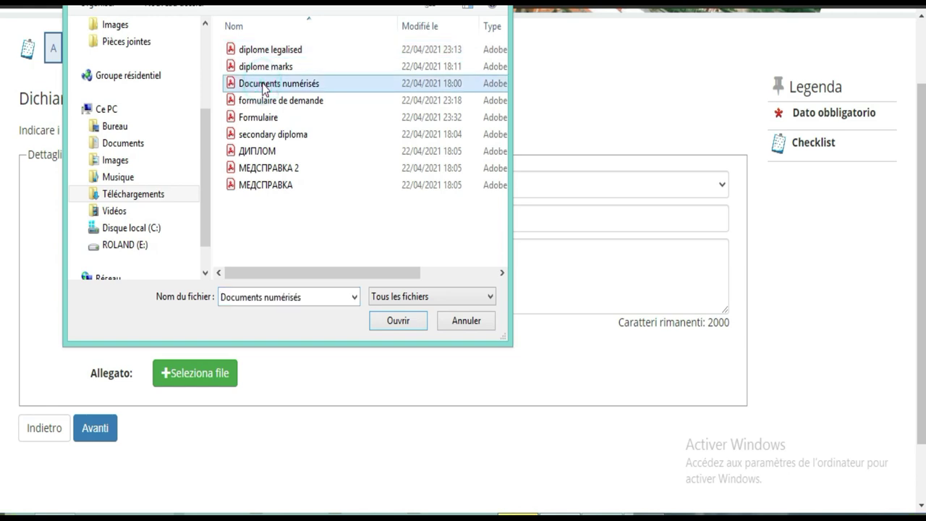
click(415, 321)
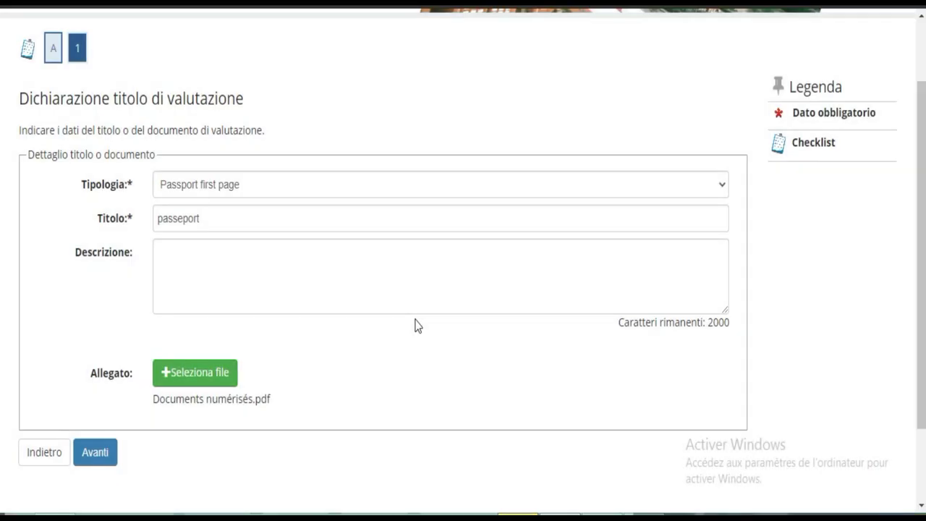
click(97, 463)
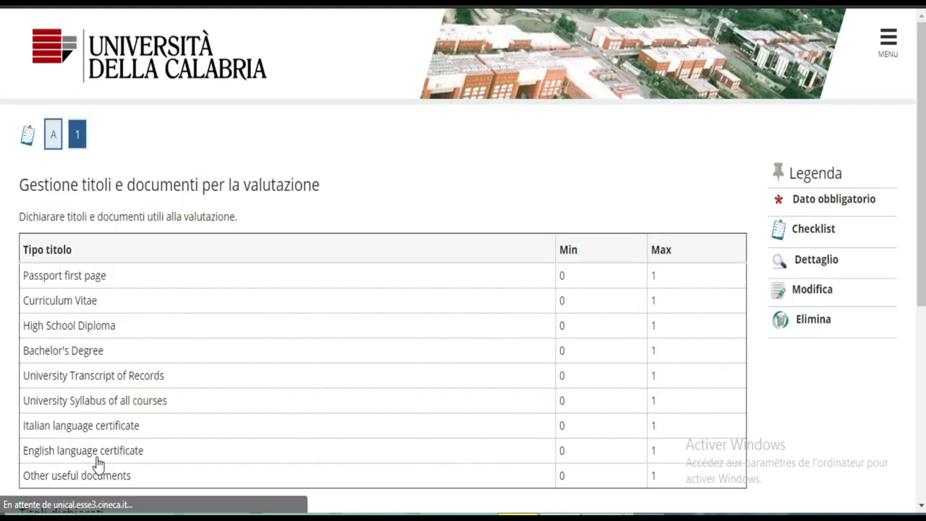
Step: Answer Yes to attaching further documents and continue to a new evaluation title declaration
scroll(3, 217, down, 4)
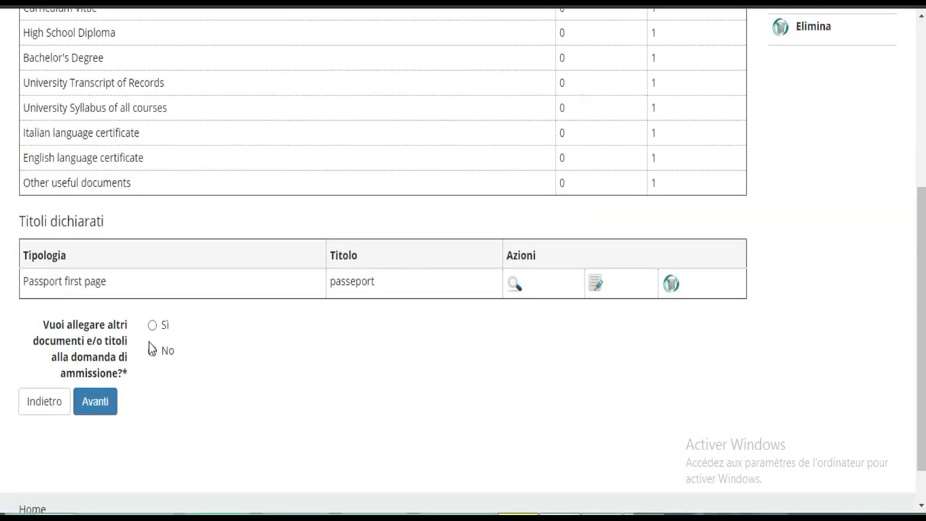
click(152, 326)
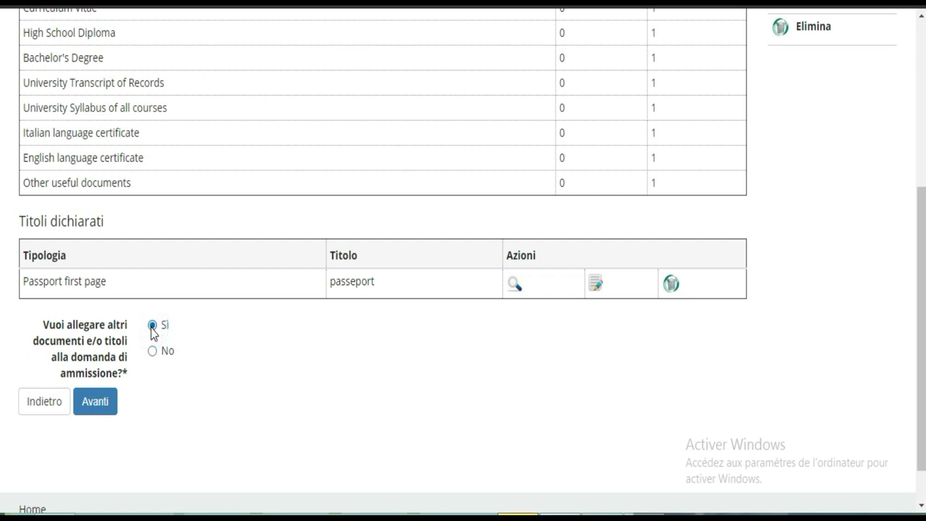
click(100, 409)
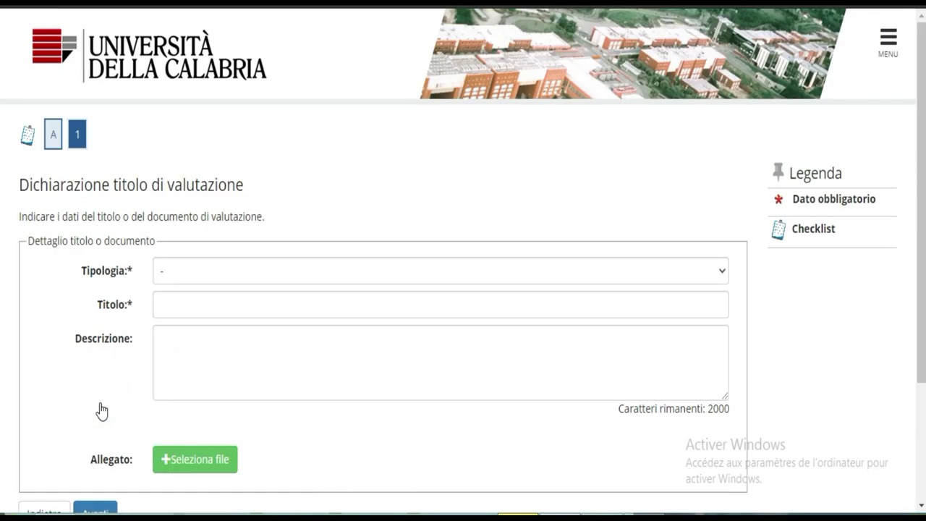
Step: Set the new document's type to Curriculum Vitae and its title to "curriculum vitae"
click(262, 269)
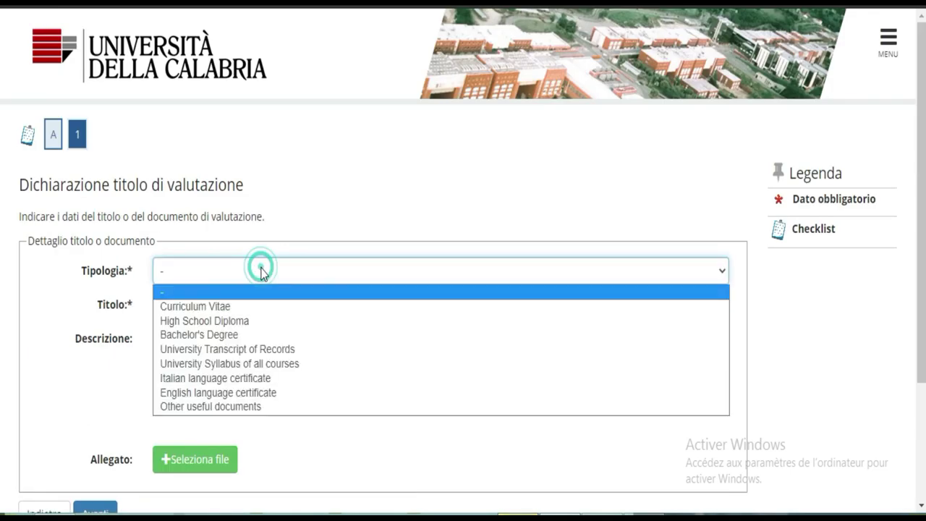
click(222, 307)
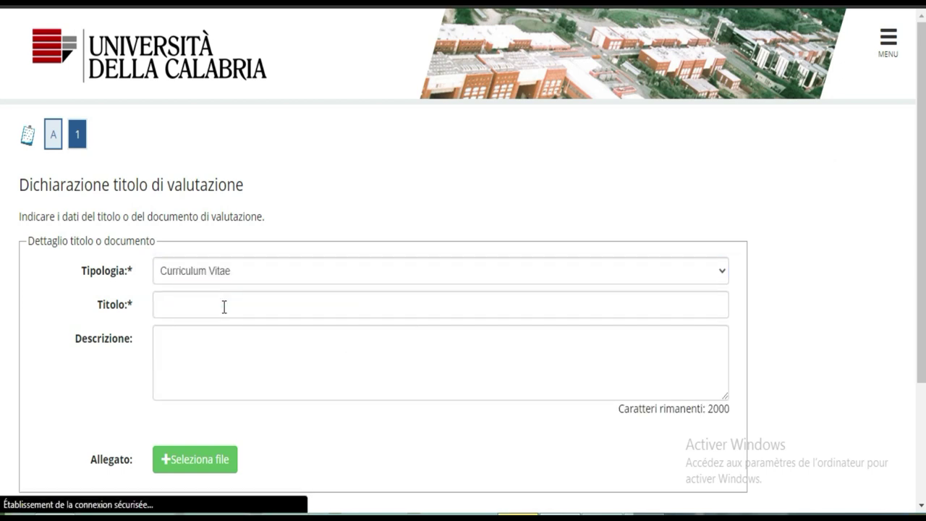
click(224, 307)
text(cn)
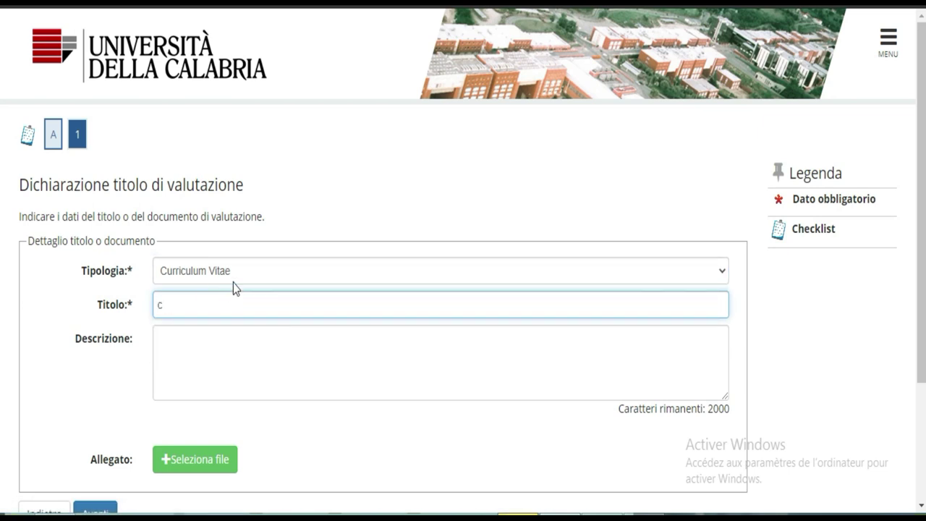
click(235, 272)
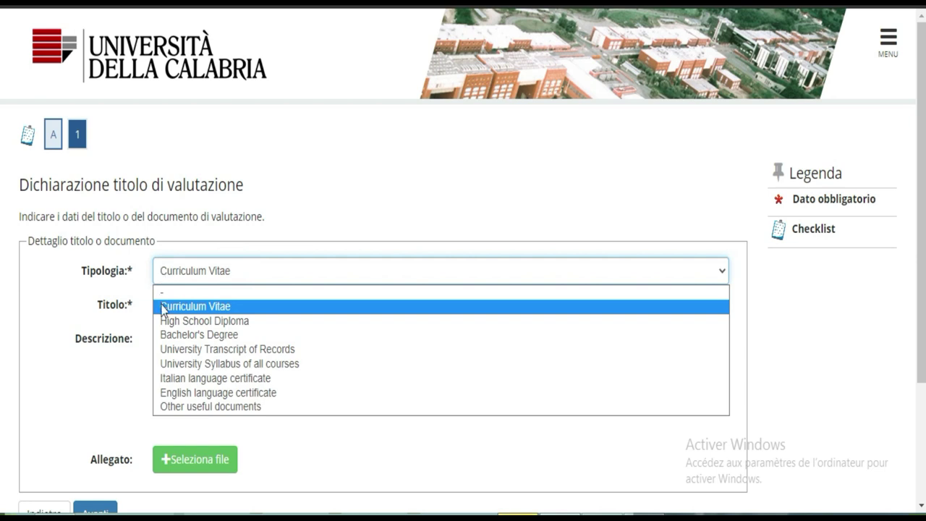
click(133, 358)
double_click(133, 358)
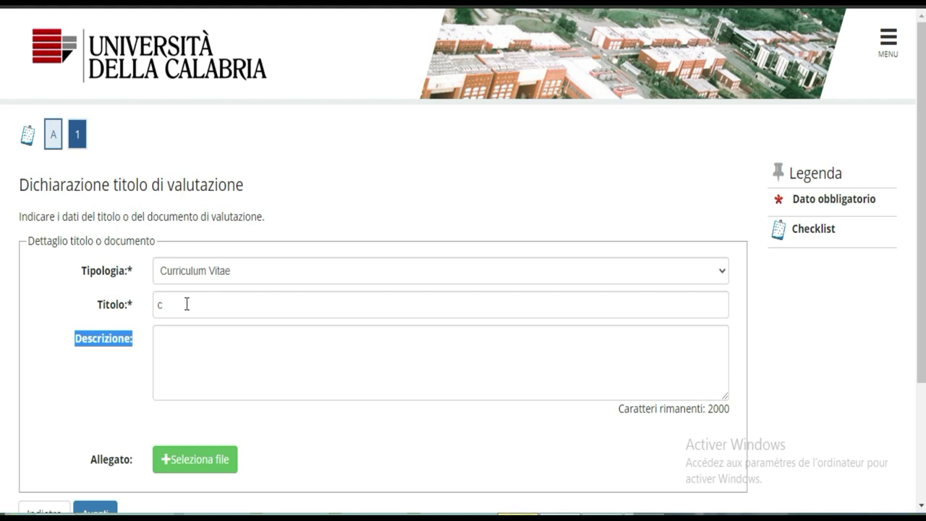
scroll(186, 304, down, 3)
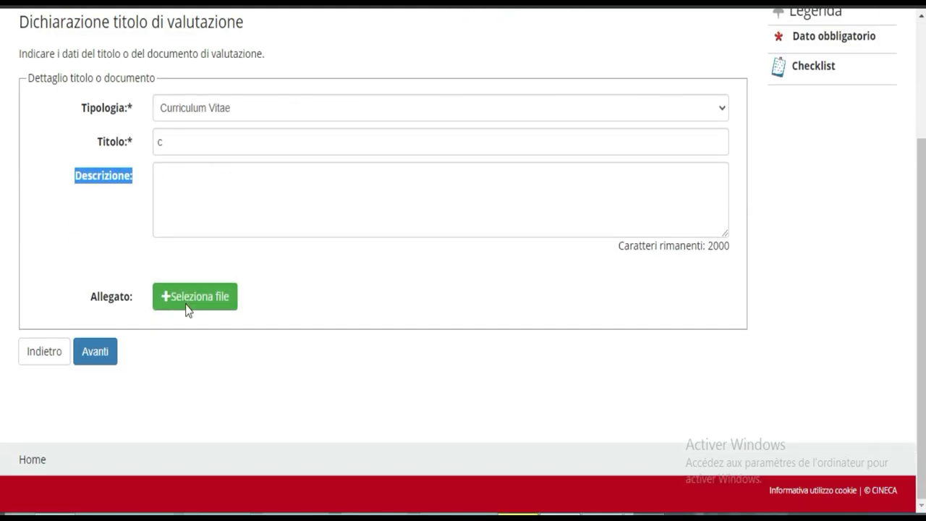
click(246, 144)
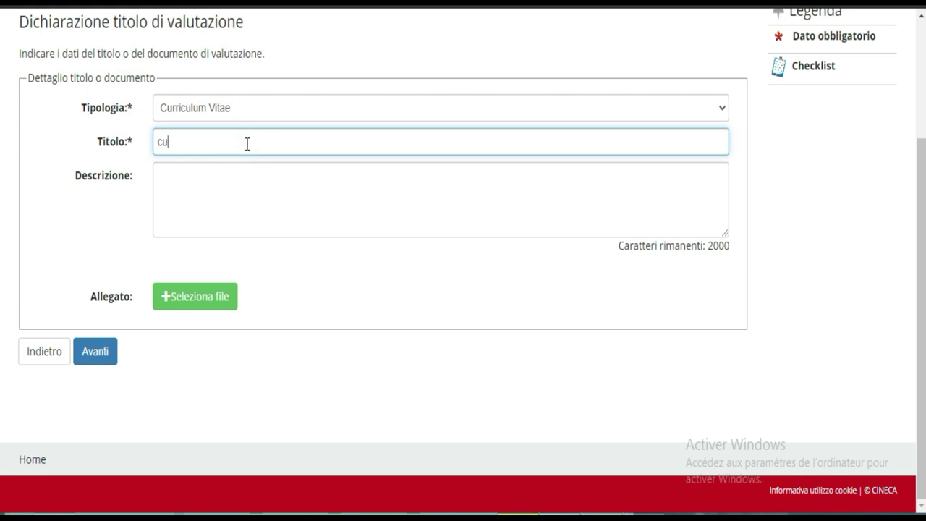
text(curric)
text(ulum vitae)
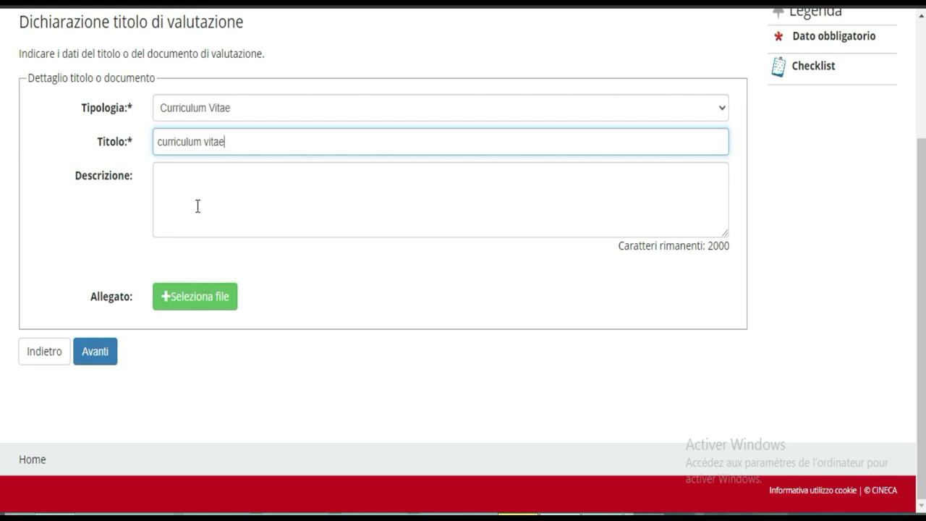
Step: Attach the file "Formulaire" from the downloads folder to the curriculum vitae declaration and submit it
click(191, 307)
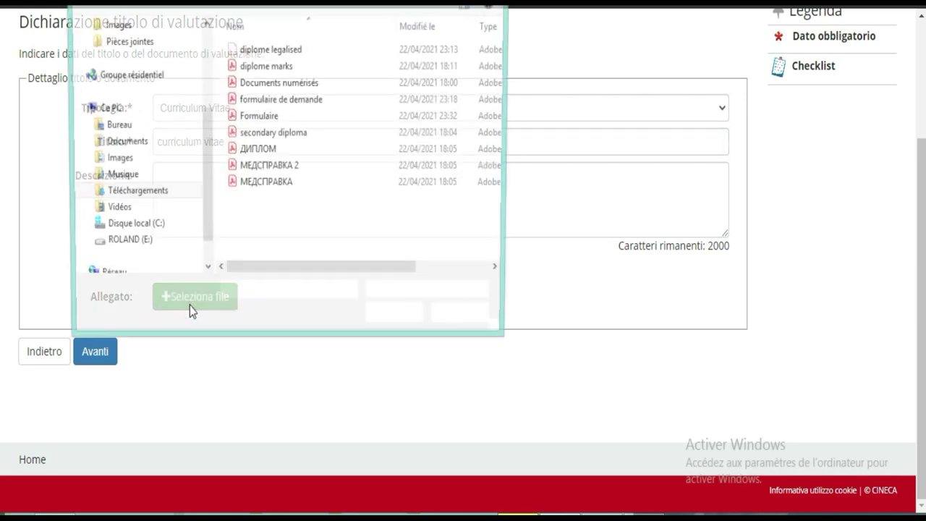
click(284, 118)
click(399, 321)
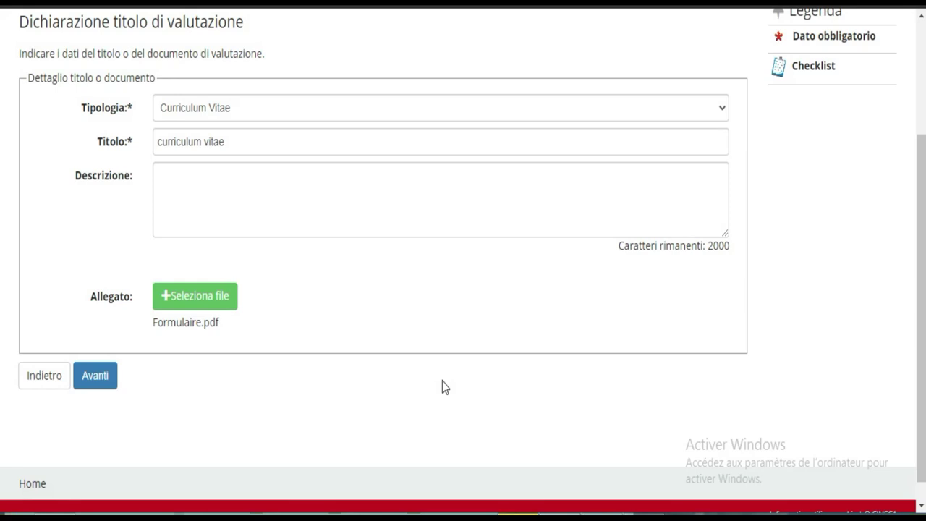
click(105, 382)
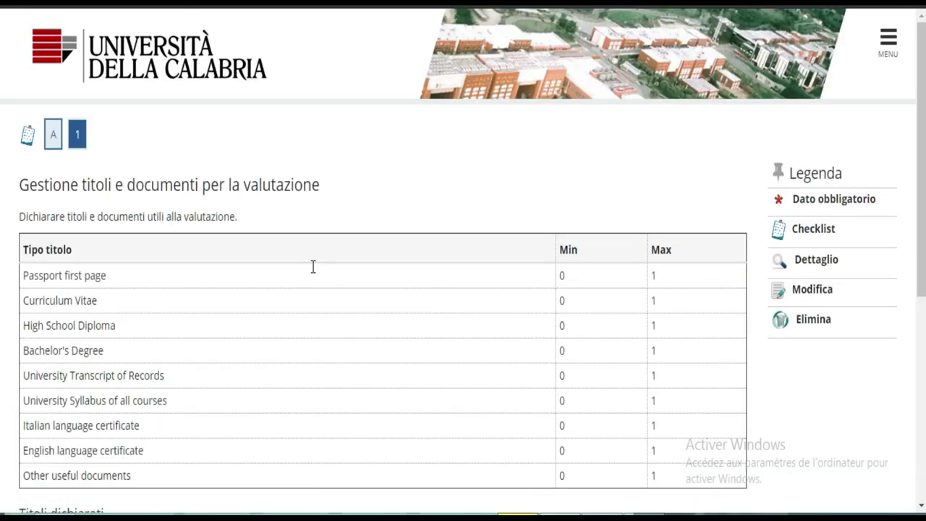
Step: Choose Sì for attaching further documents after the curriculum vitae and continue to a new title declaration
drag(920, 121, 919, 268)
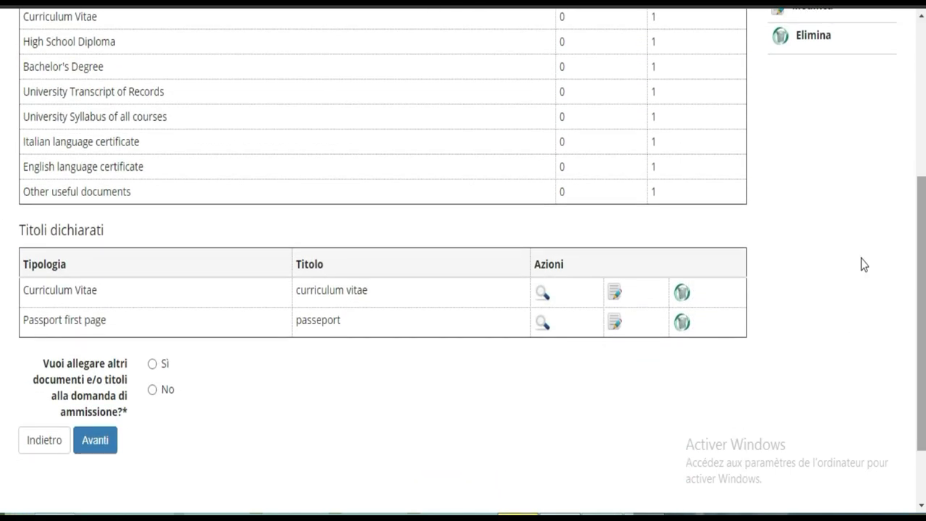
click(152, 364)
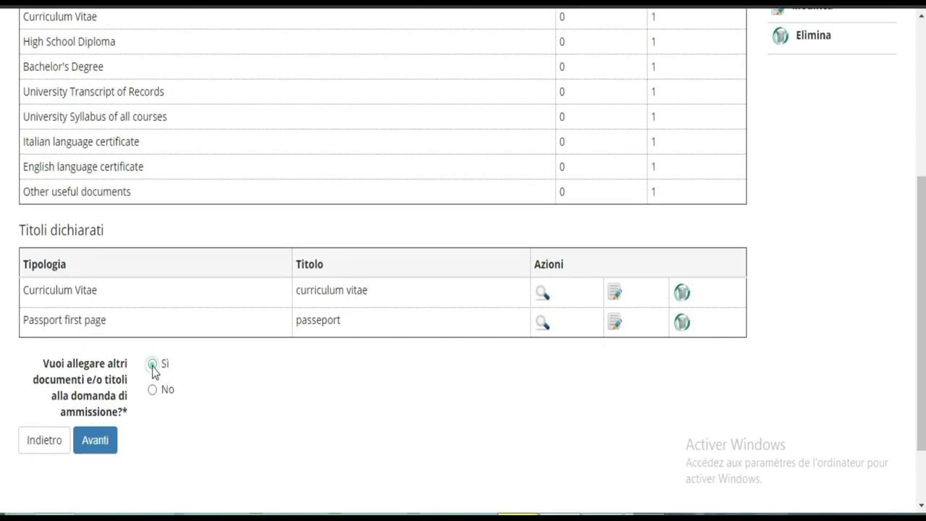
click(100, 448)
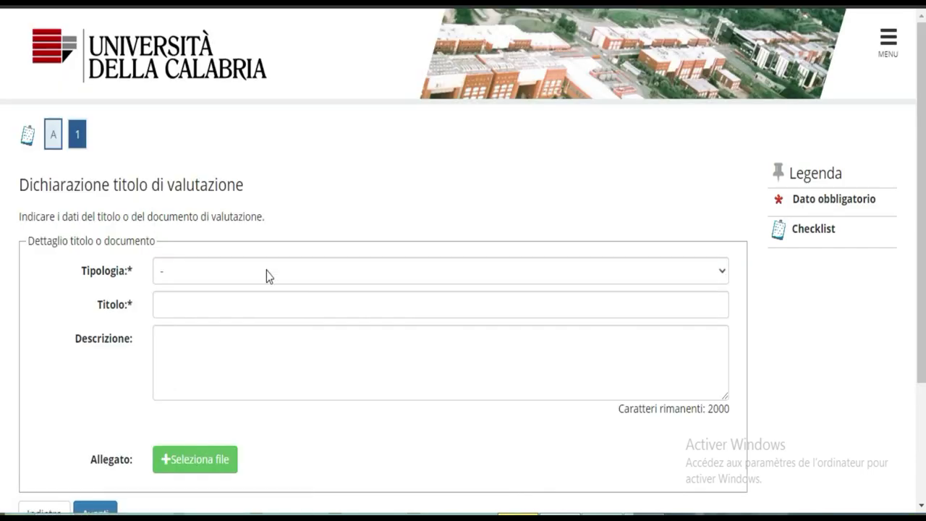
Step: Set the new document's type to High School Diploma and enter "baccalaeureat" as its title
click(266, 270)
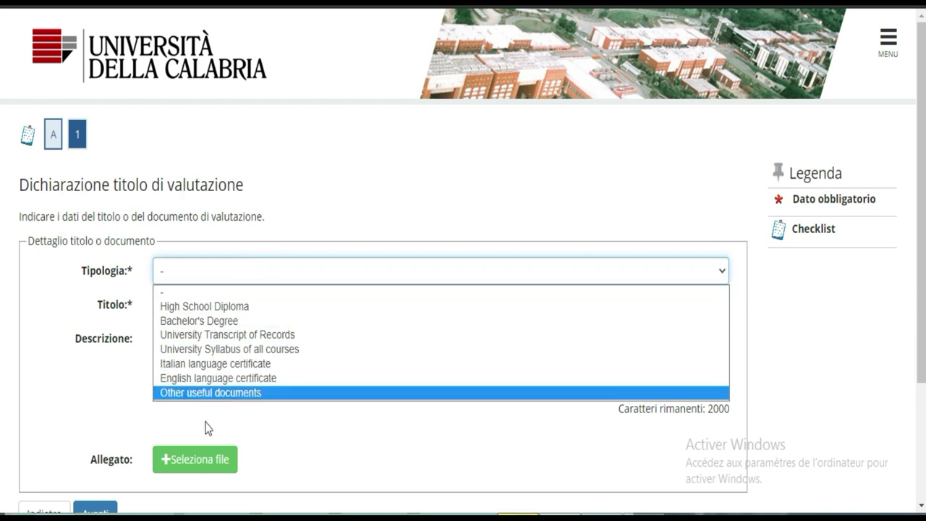
click(221, 307)
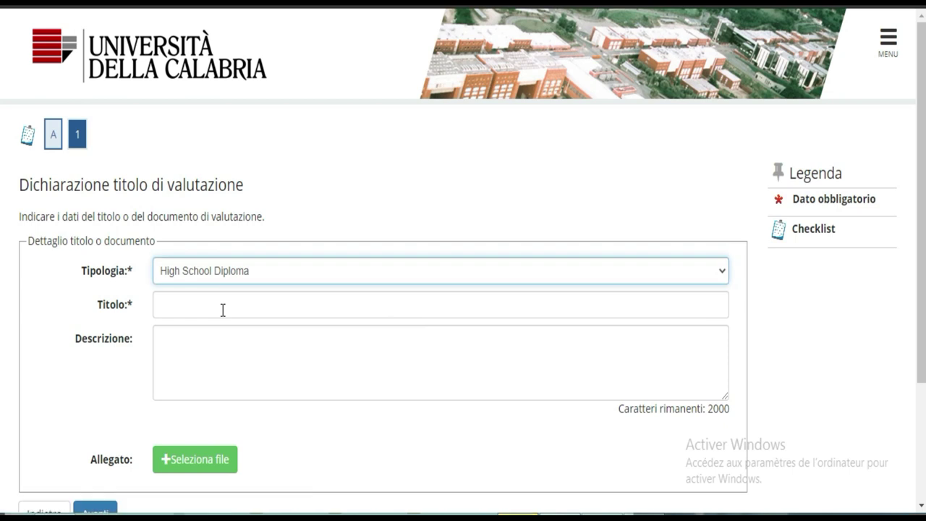
click(223, 309)
text(ba)
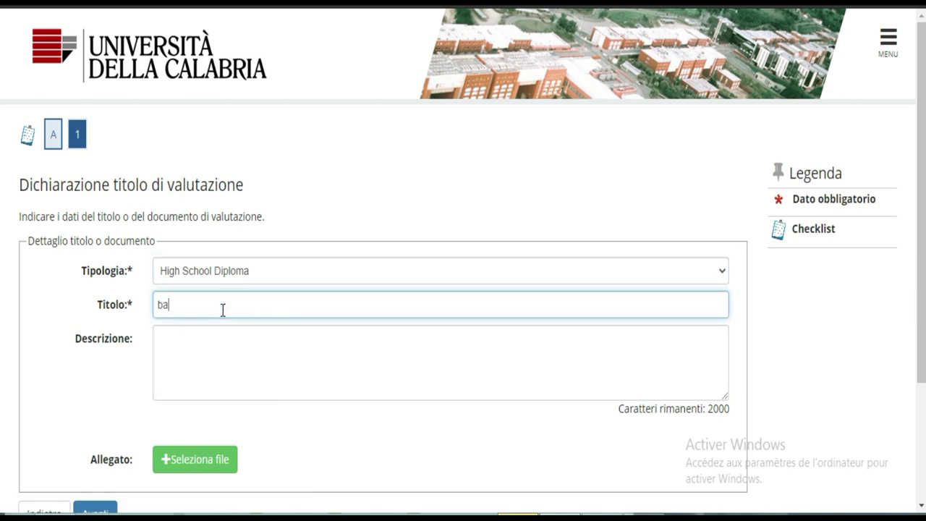
text(ccalaeureat)
Step: Attach the file "secondary diploma" from the downloads folder to the high school diploma declaration
click(191, 473)
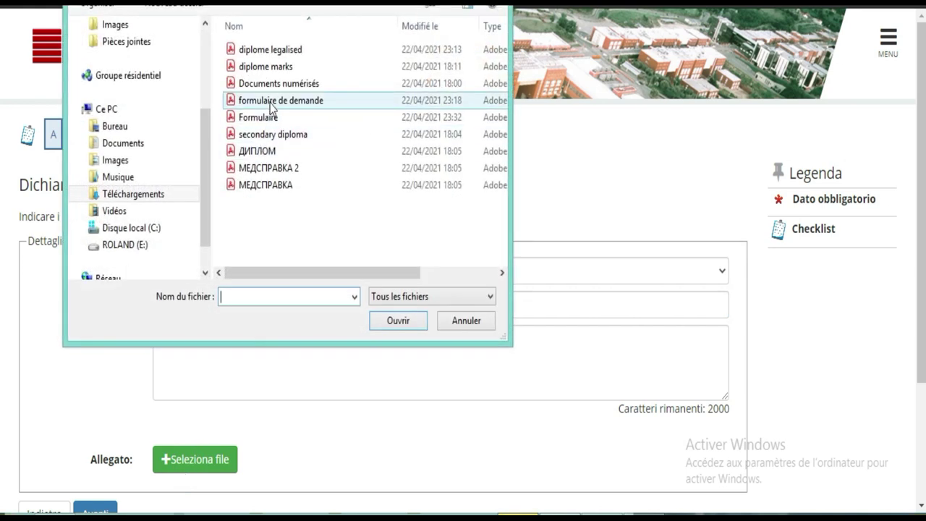
click(272, 138)
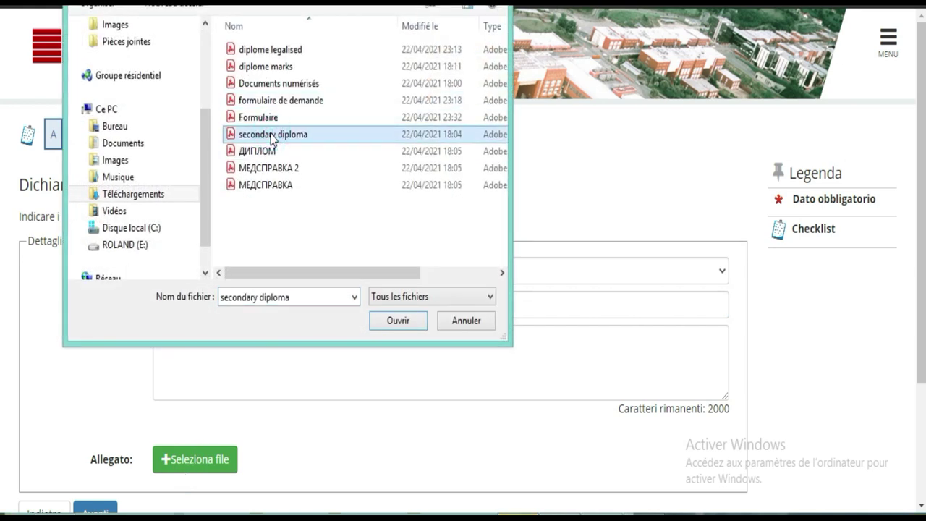
click(388, 322)
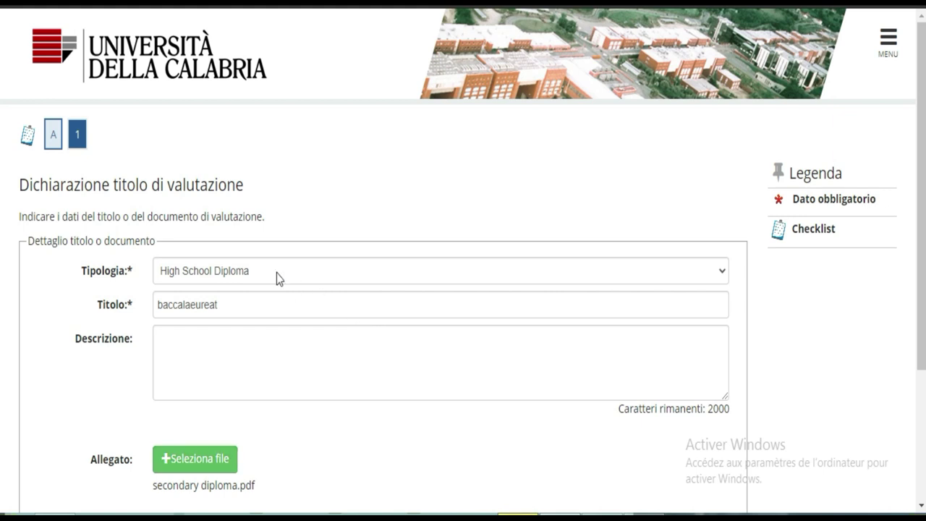
Step: Correct the diploma's title to "baccalaureat" and submit the declaration
click(194, 304)
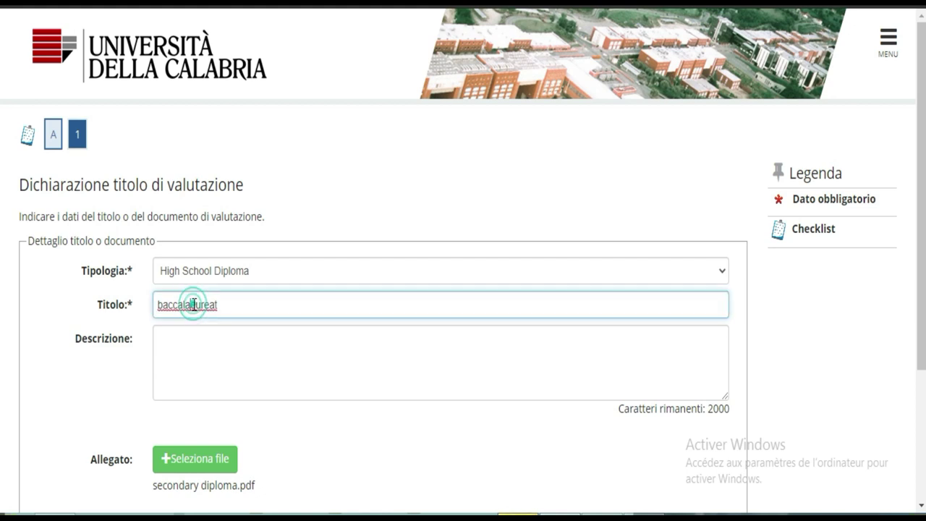
key(BackSpace)
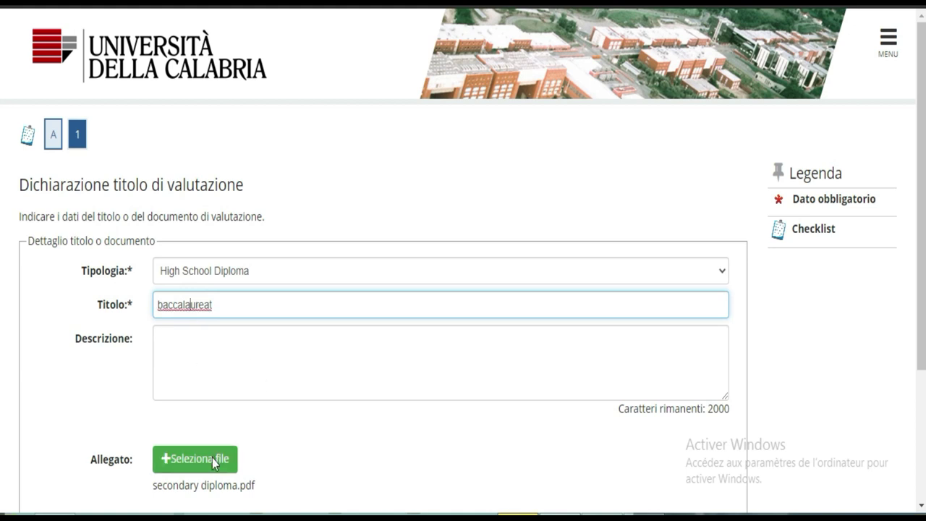
scroll(3, 325, down, 3)
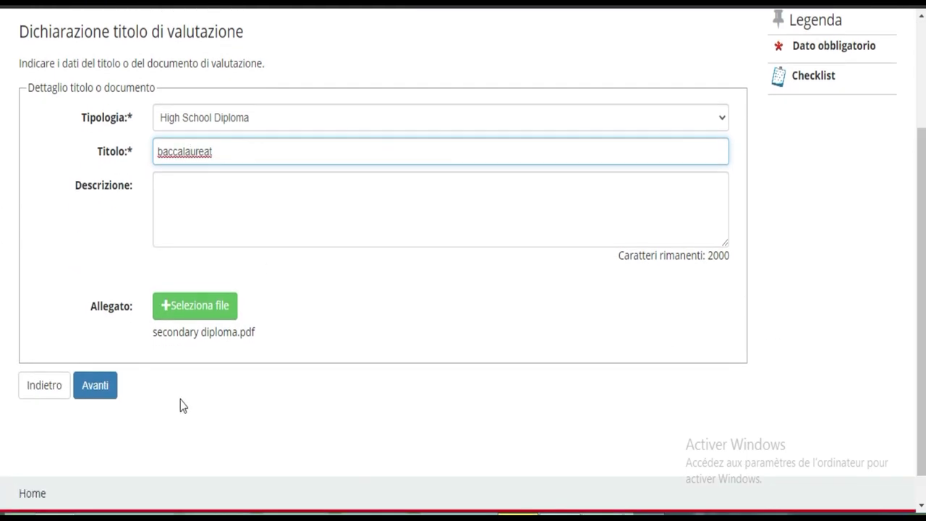
click(114, 398)
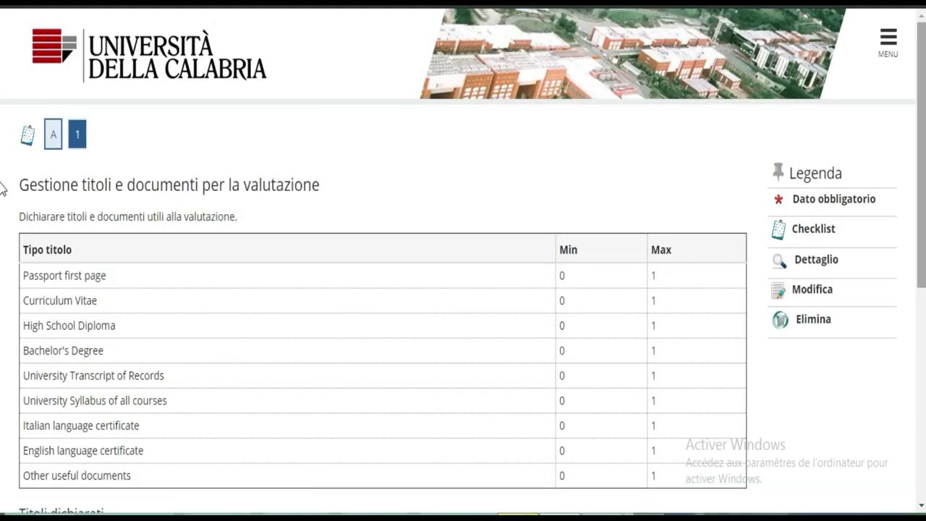
Step: Choose Sì for attaching further documents after the high school diploma and continue to a new title declaration
scroll(4, 184, down, 4)
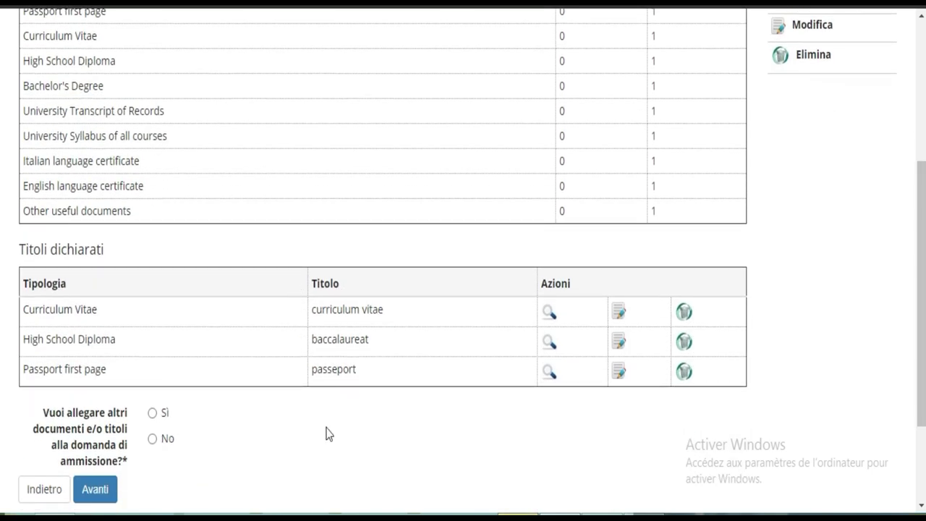
click(152, 413)
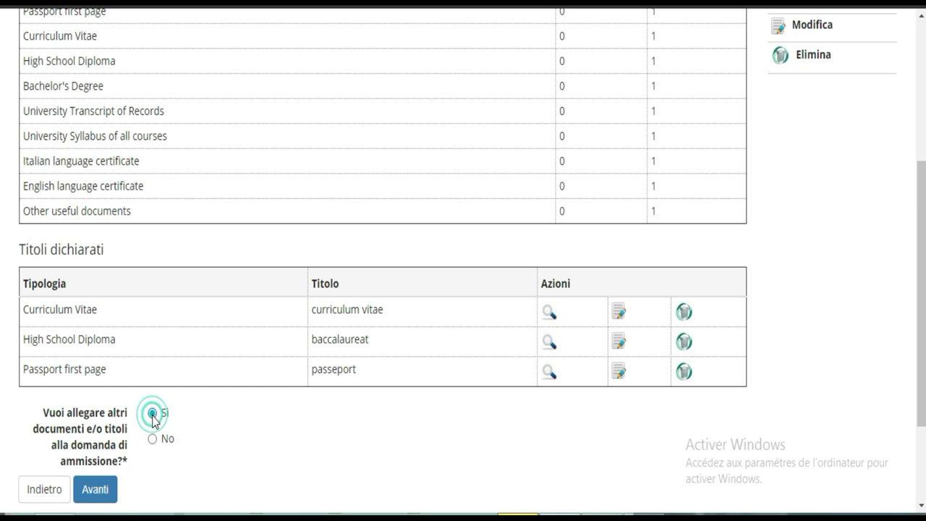
click(94, 490)
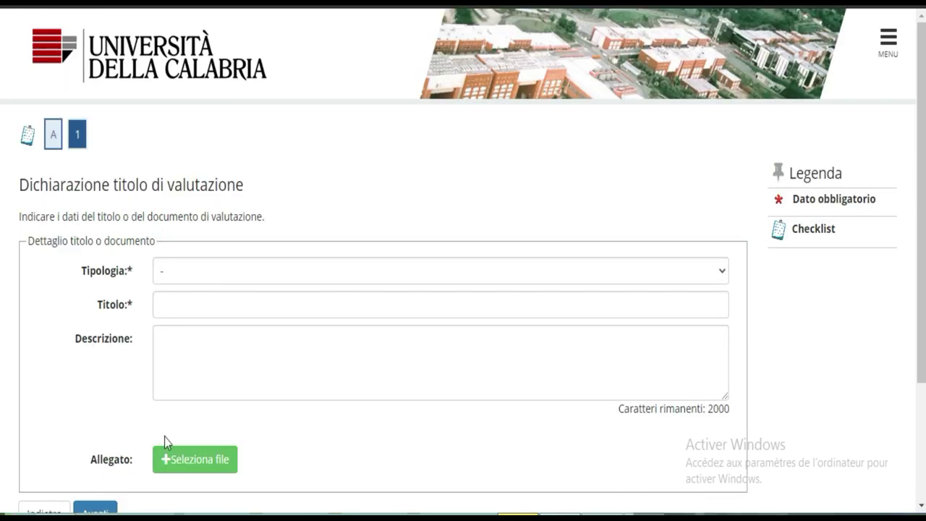
Step: Set the new document's type to University Transcript of Records and its title to "releve de note"
click(264, 266)
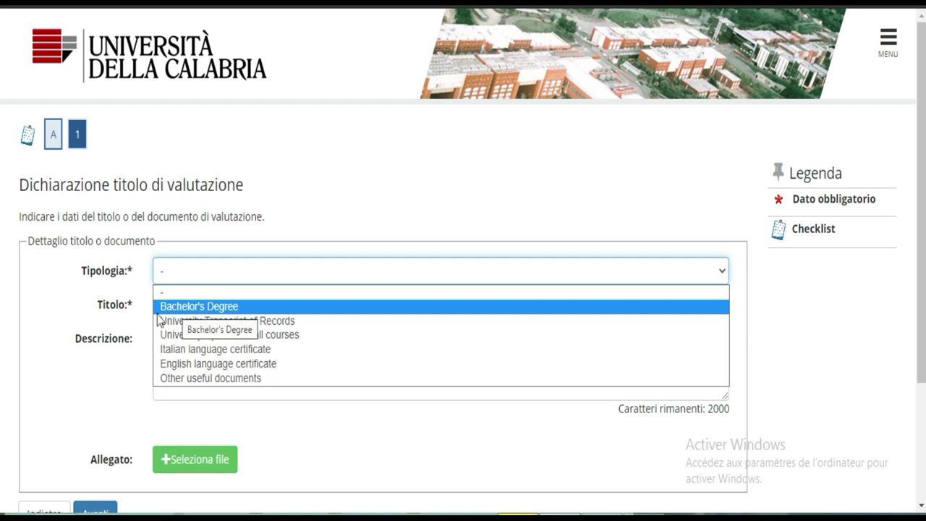
click(228, 322)
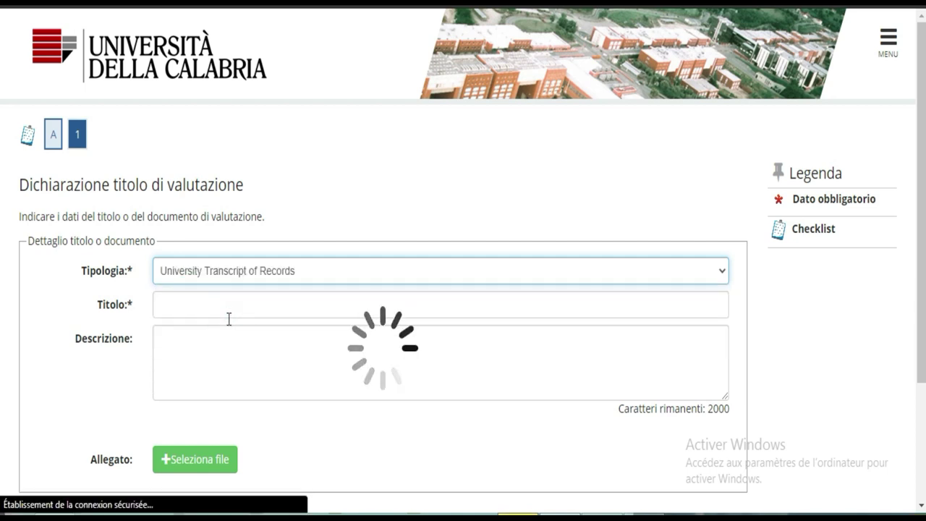
click(226, 309)
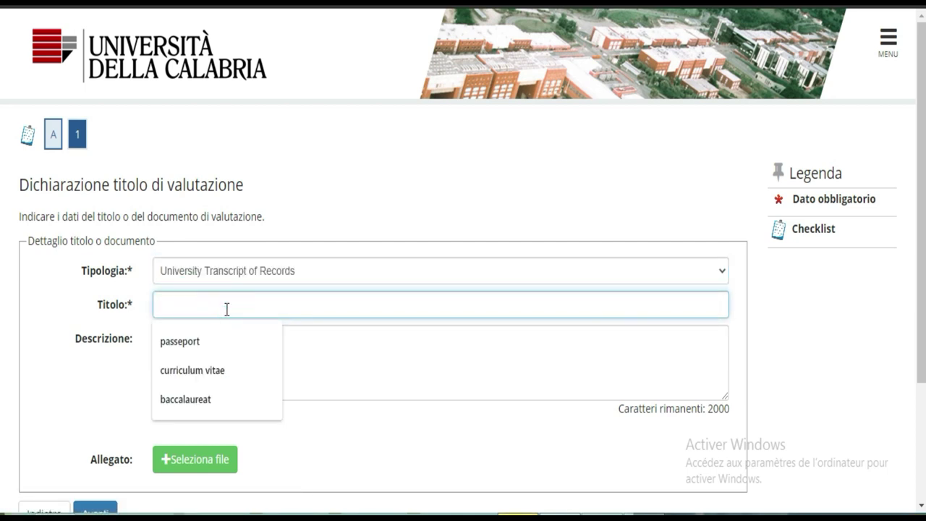
text(re)
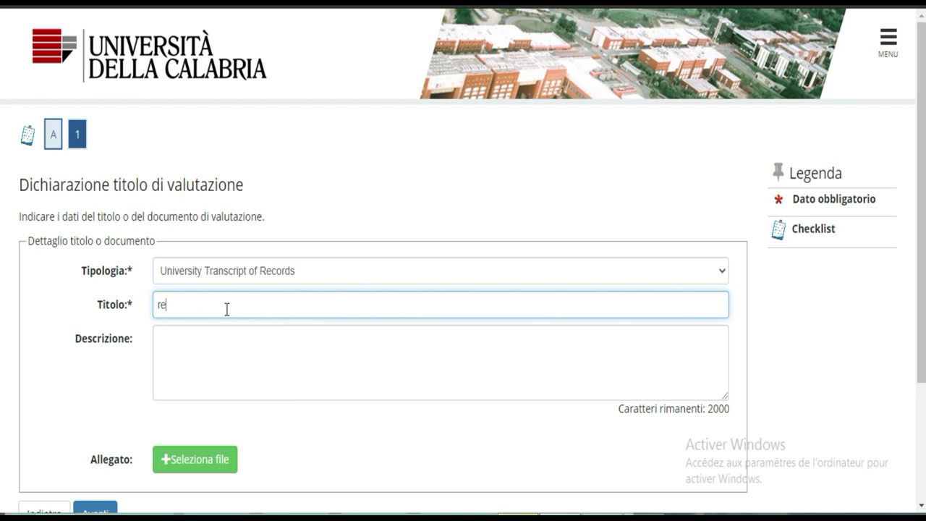
text(leve de note)
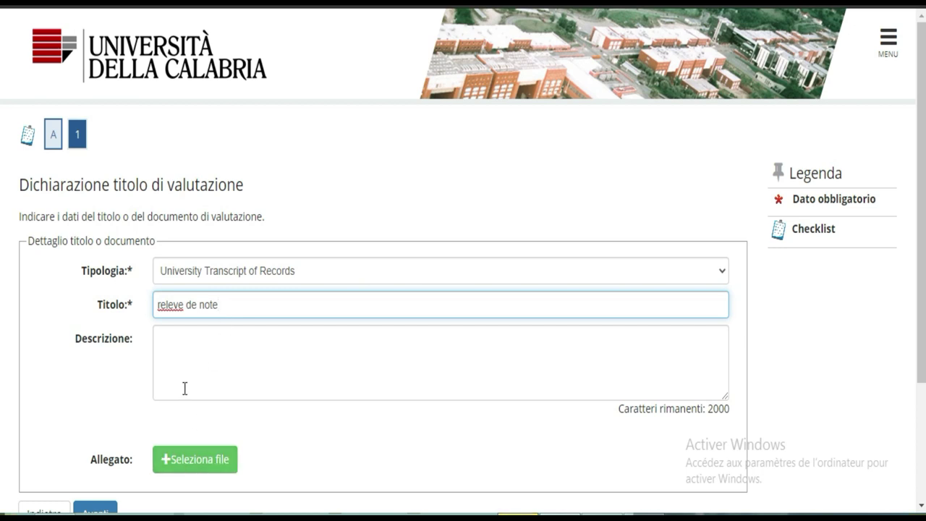
Step: Enter "releve du diplome de baccaleaureat" as the transcript's description
click(184, 361)
text(rel)
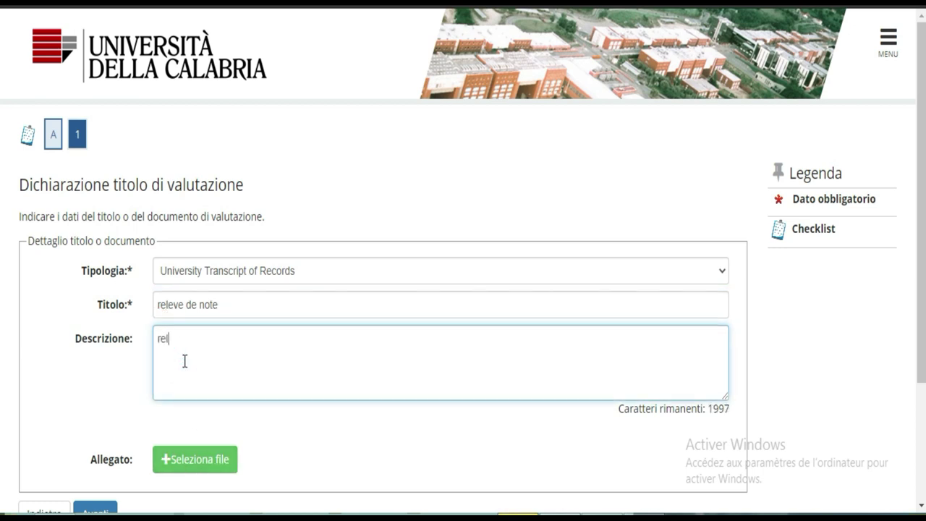
text(eve du diplome de)
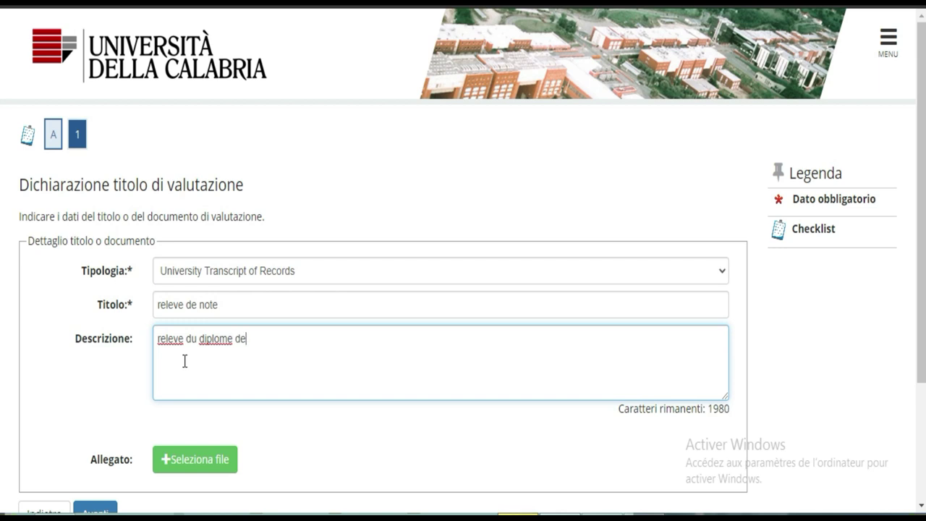
text( baccaleaureat)
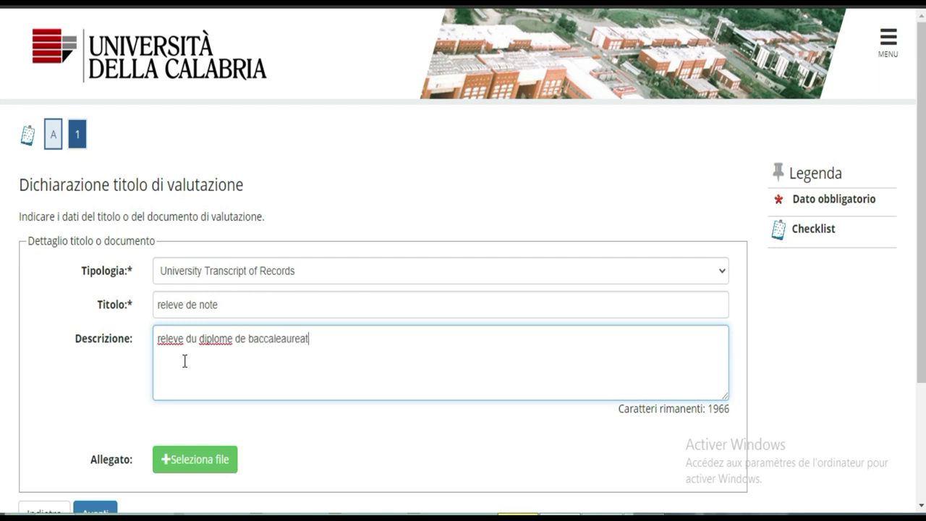
Step: Attach the file "diplome marks" from the downloads folder to the transcript declaration and submit it
click(209, 458)
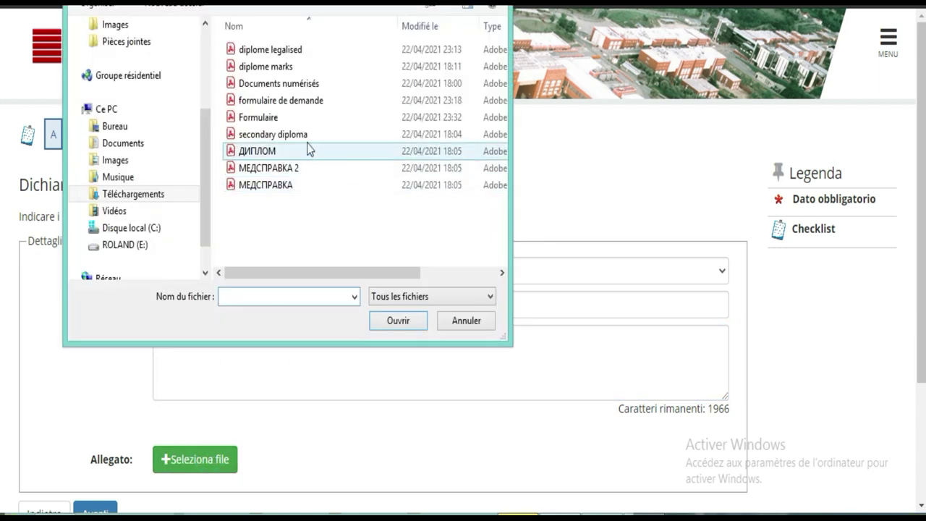
click(257, 67)
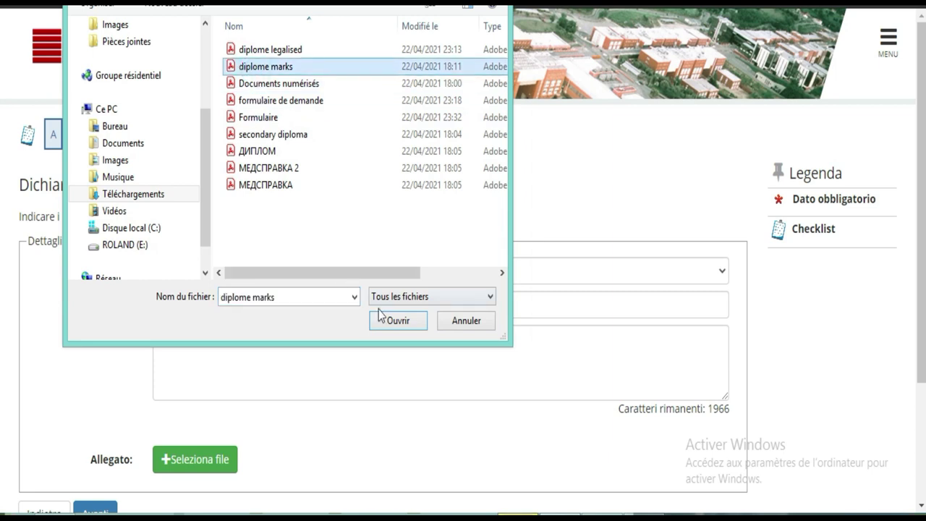
click(397, 321)
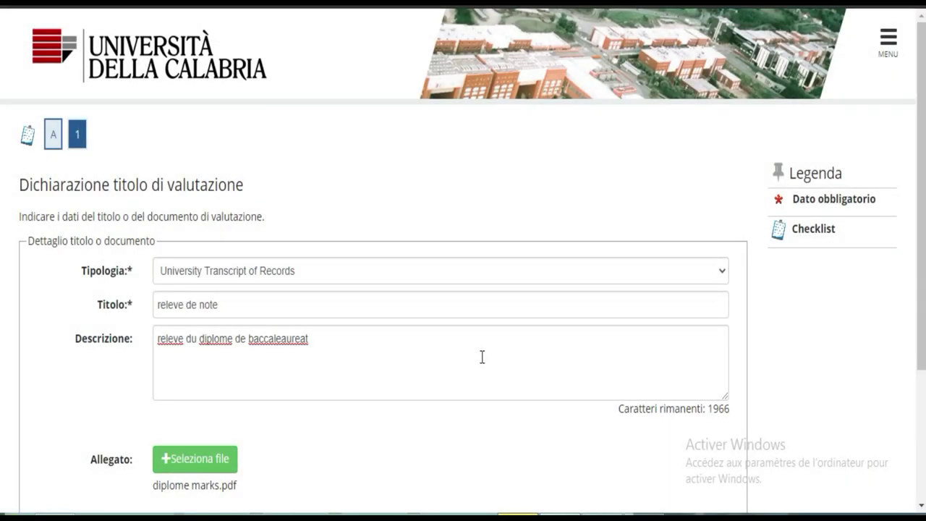
scroll(2, 195, down, 1)
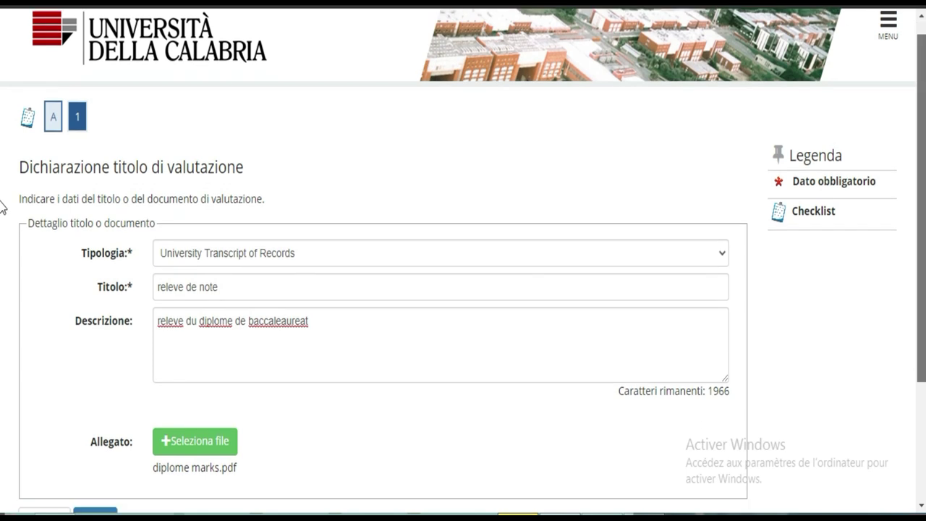
scroll(3, 208, down, 2)
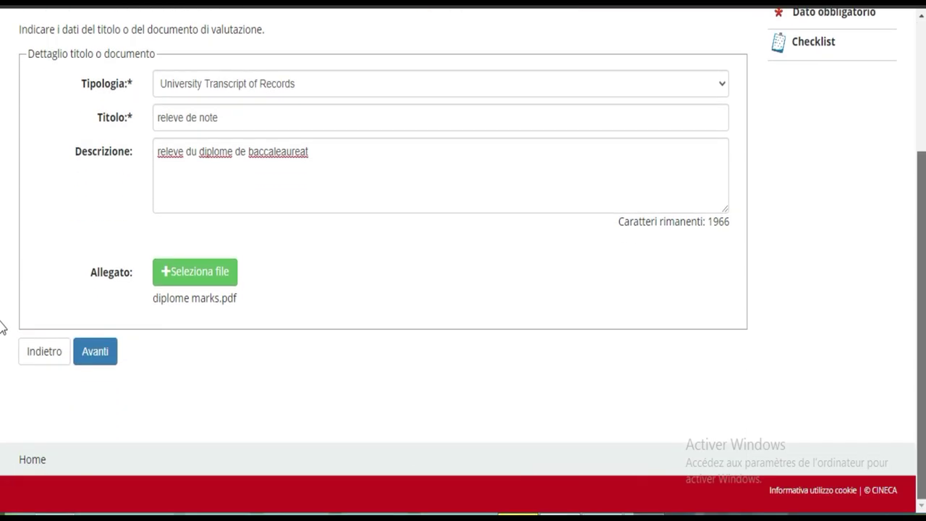
click(95, 351)
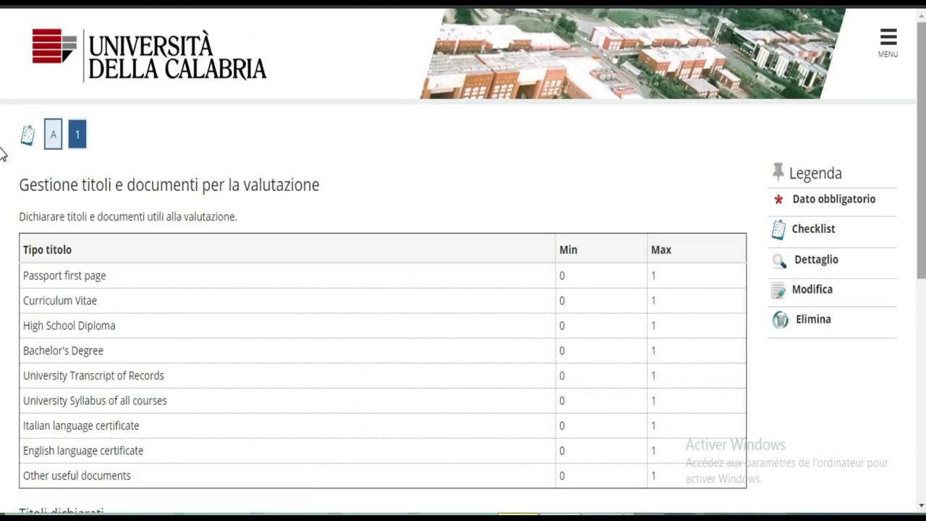
Step: Choose Sì for attaching further documents after the transcript and continue to a new title declaration
scroll(2, 173, down, 2)
scroll(2, 173, down, 4)
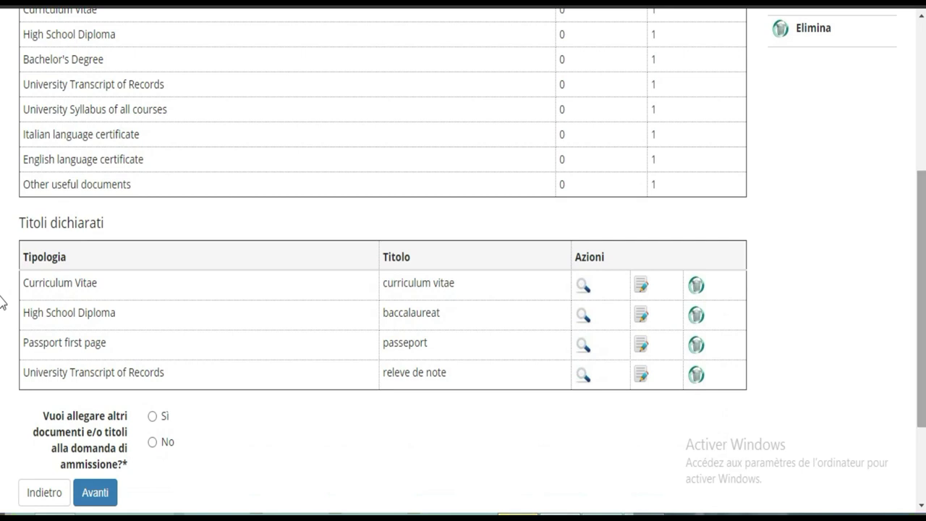
click(151, 417)
click(97, 492)
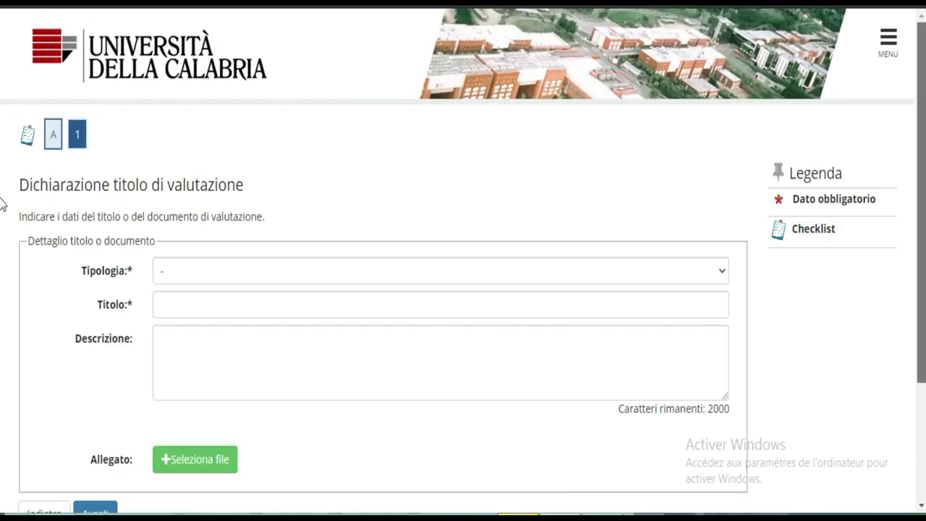
Step: Set the new document's type to Other useful documents and its title to "certificat medical"
scroll(1, 217, down, 2)
click(561, 174)
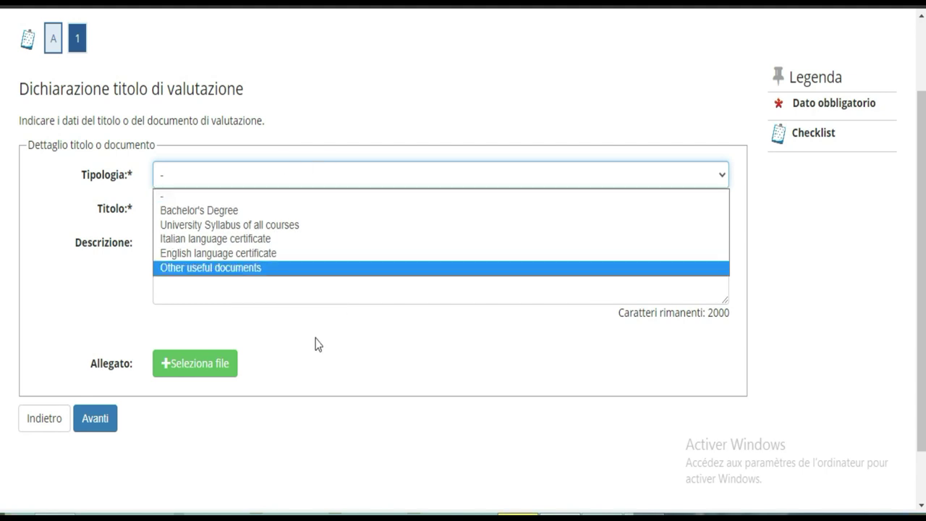
click(232, 269)
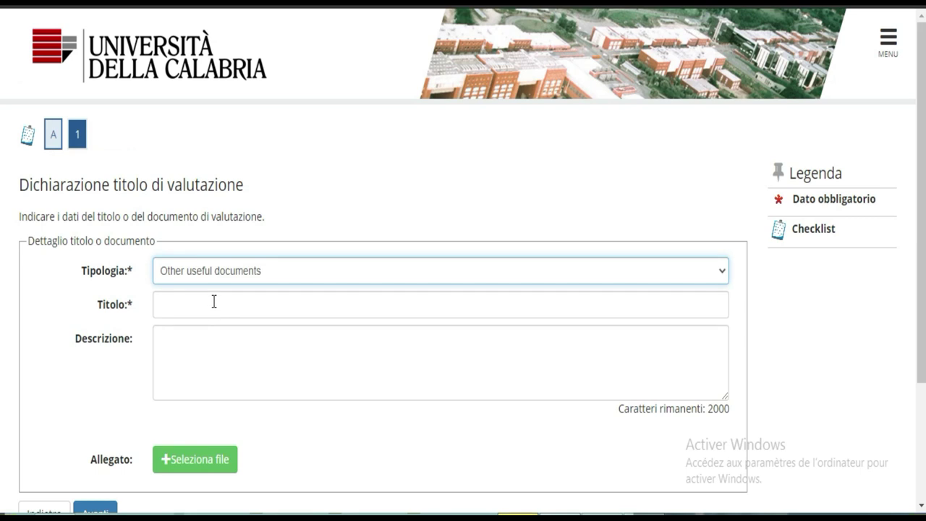
click(214, 302)
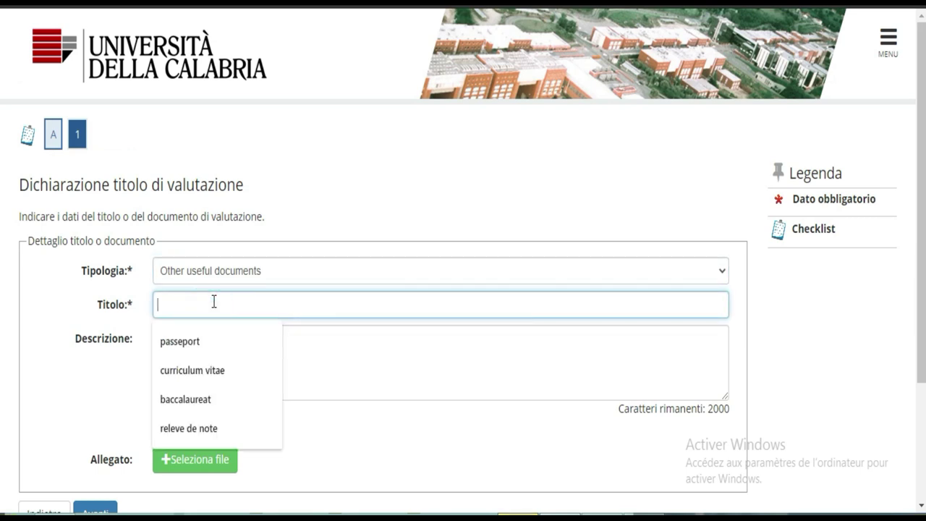
text(certificat medicale)
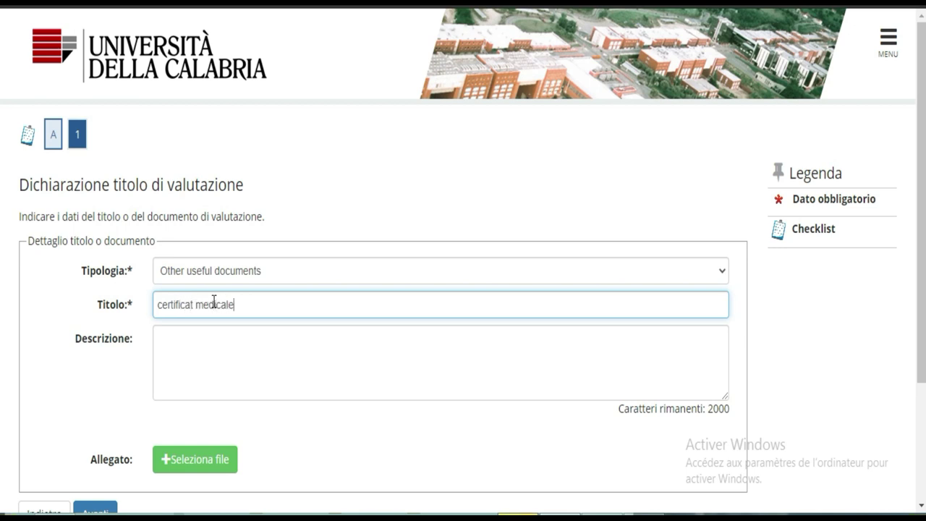
key(BackSpace)
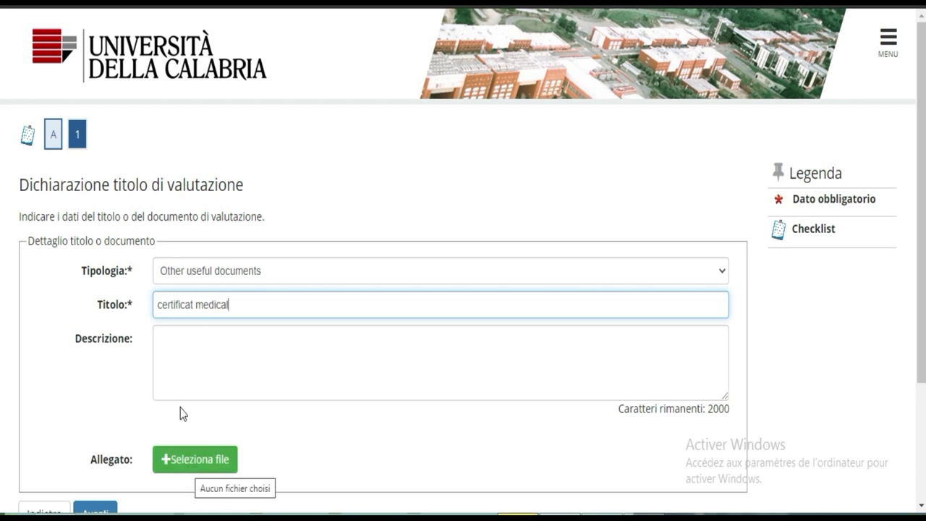
Step: Enter "-non tuberculose" and "-non vih" on separate lines as the medical certificate's description
click(178, 348)
text(-)
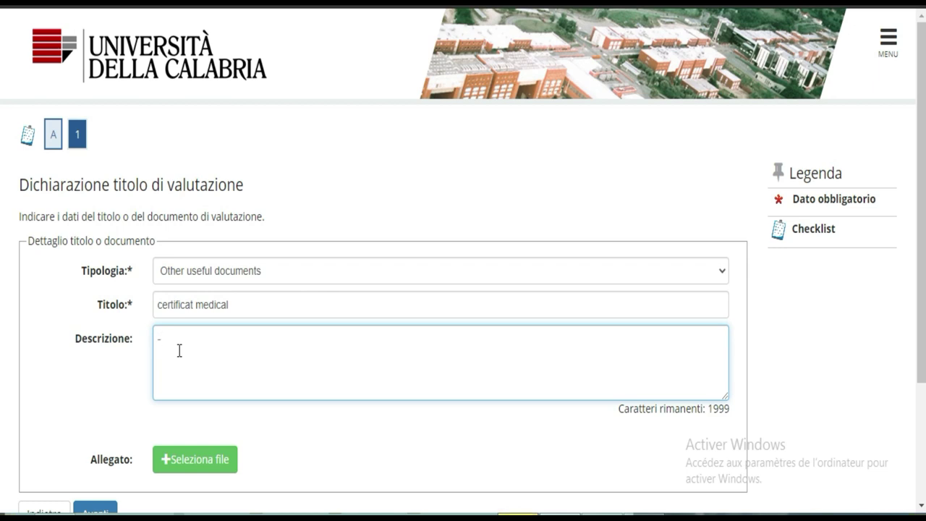
text(non tuberculose)
key(Return)
text(-non vi)
key(BackSpace)
text(i)
Step: Attach the file "МЕДСПРАВКА" from the downloads folder to the medical certificate declaration and submit it
click(193, 467)
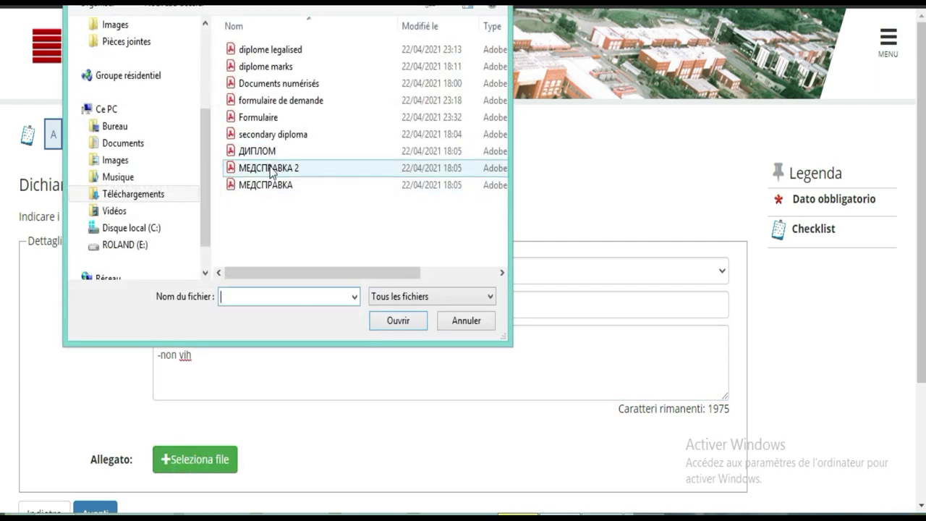
click(268, 185)
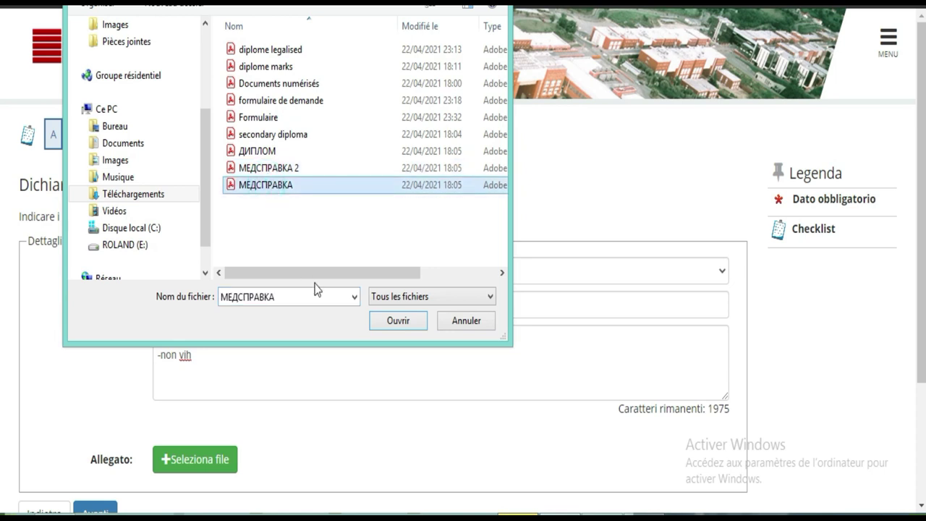
click(398, 320)
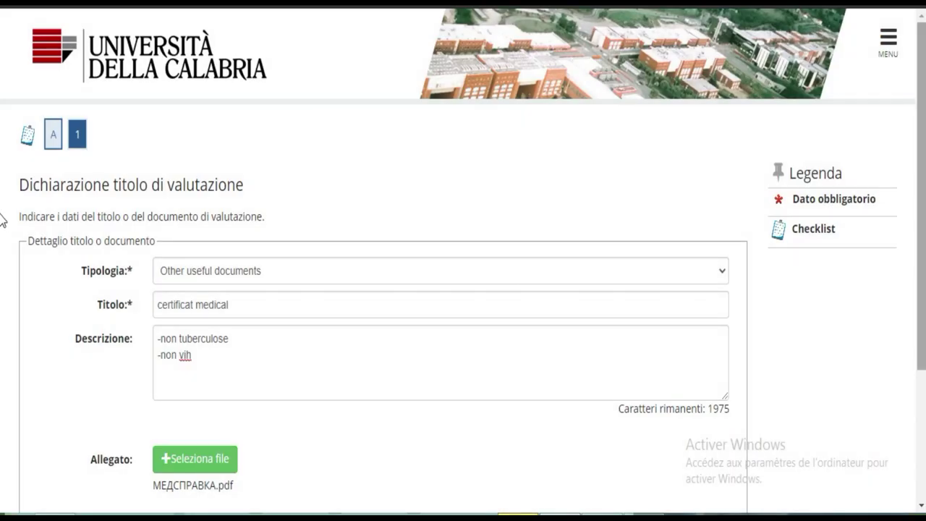
scroll(4, 340, down, 3)
click(108, 367)
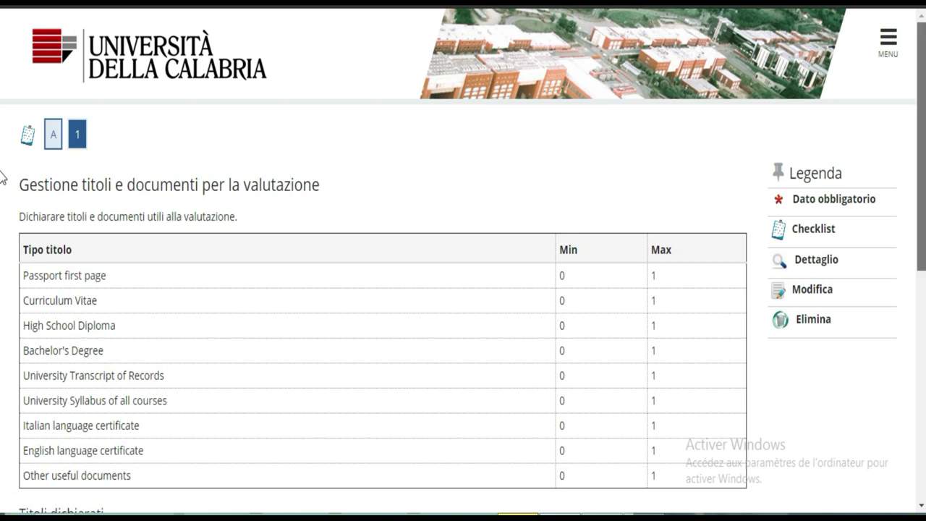
Step: Choose No for attaching further documents to the admission application and continue to the enrolment summary
scroll(2, 177, down, 5)
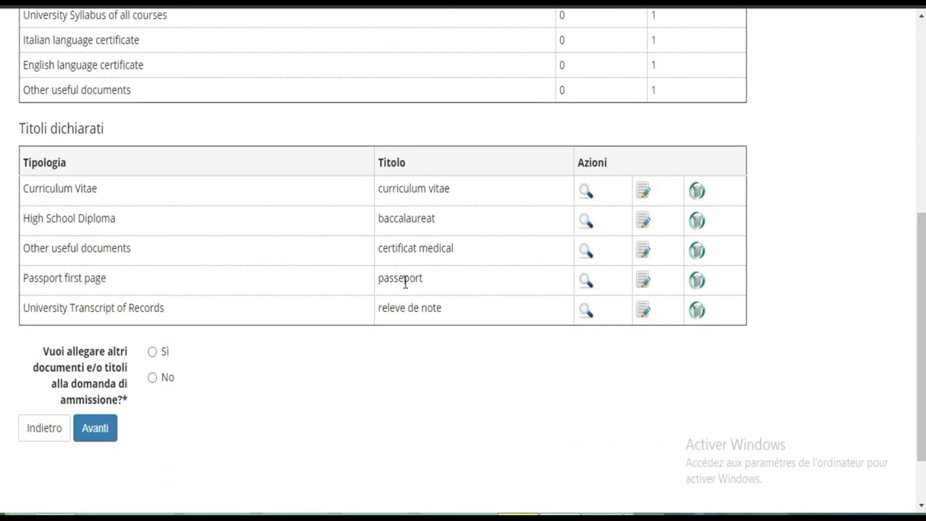
click(152, 378)
click(100, 436)
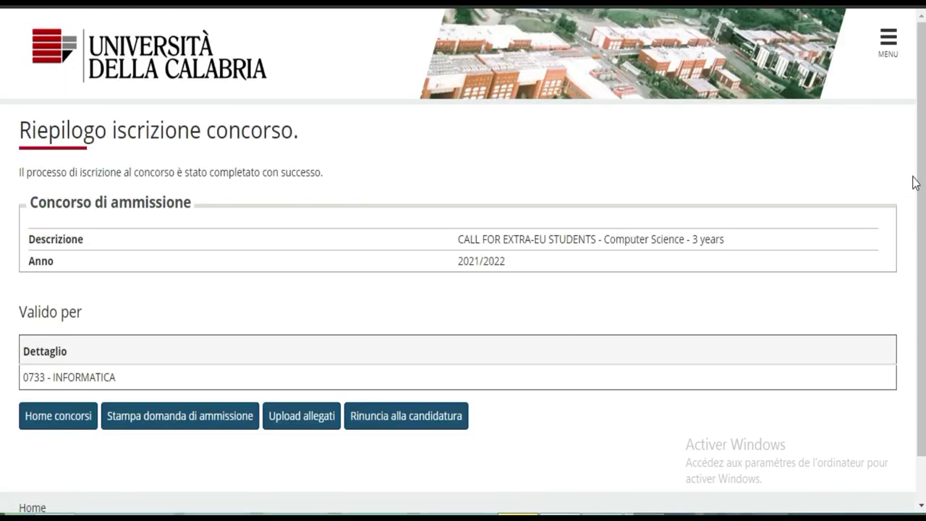
Step: Translate the contest enrolment summary page into French
scroll(3, 128, down, 1)
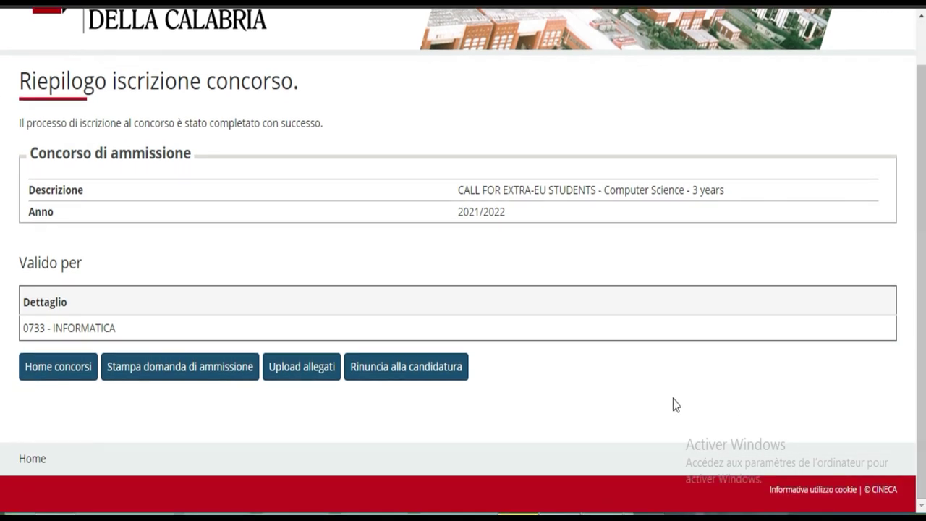
right_click(627, 382)
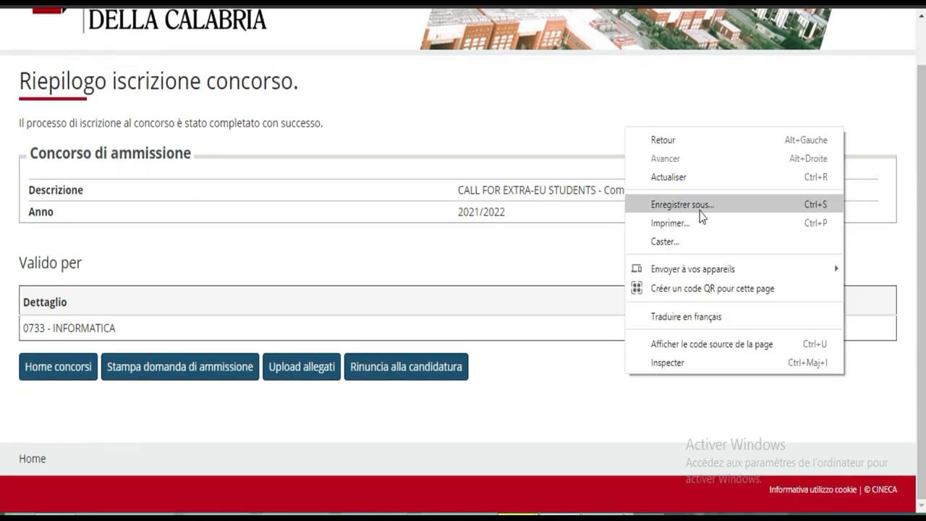
click(680, 317)
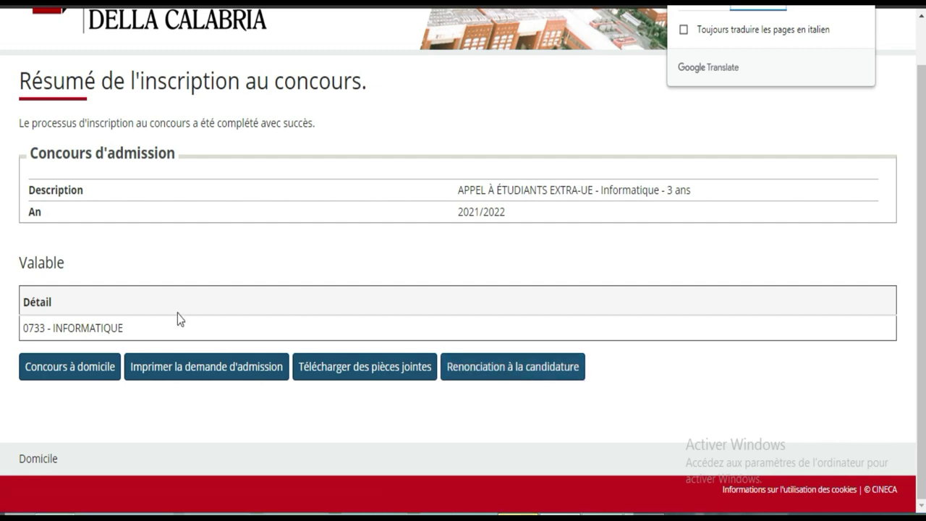
Step: Go to the admission contests overview from the enrolment summary and translate that page into French
click(84, 378)
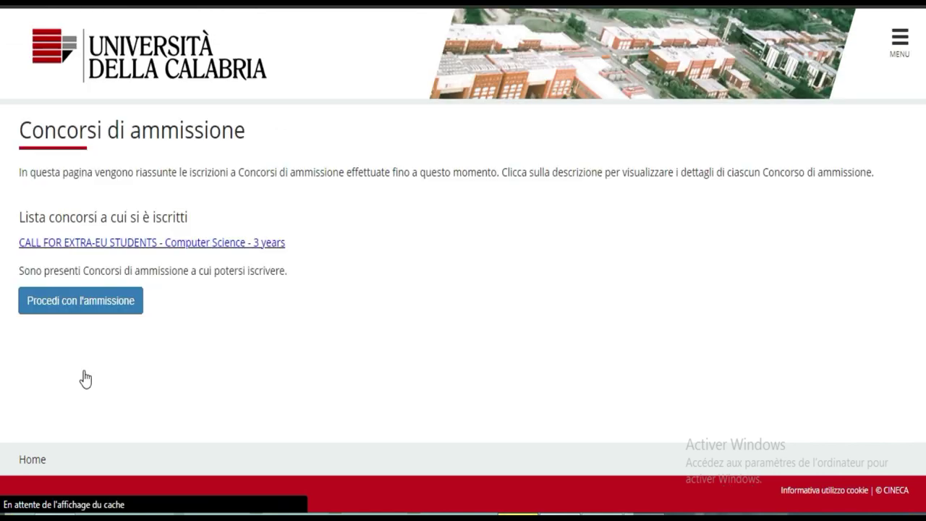
right_click(352, 324)
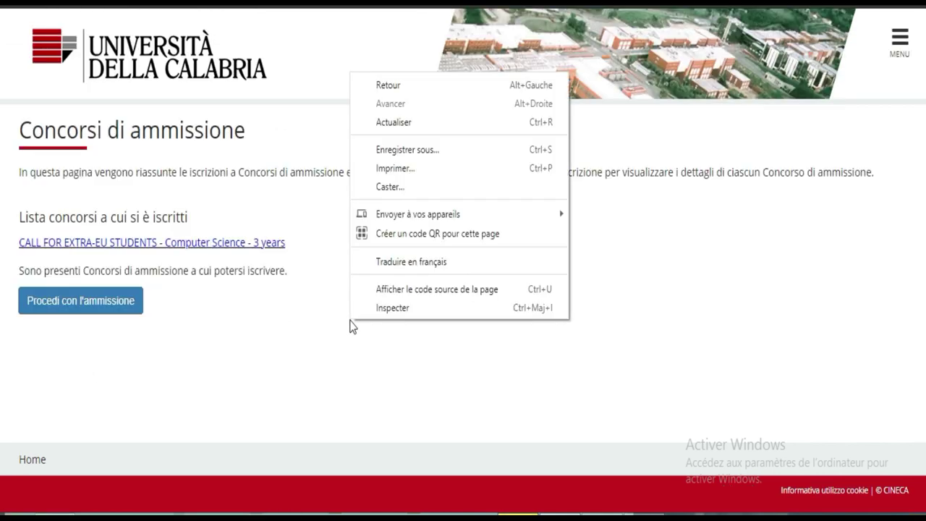
click(435, 265)
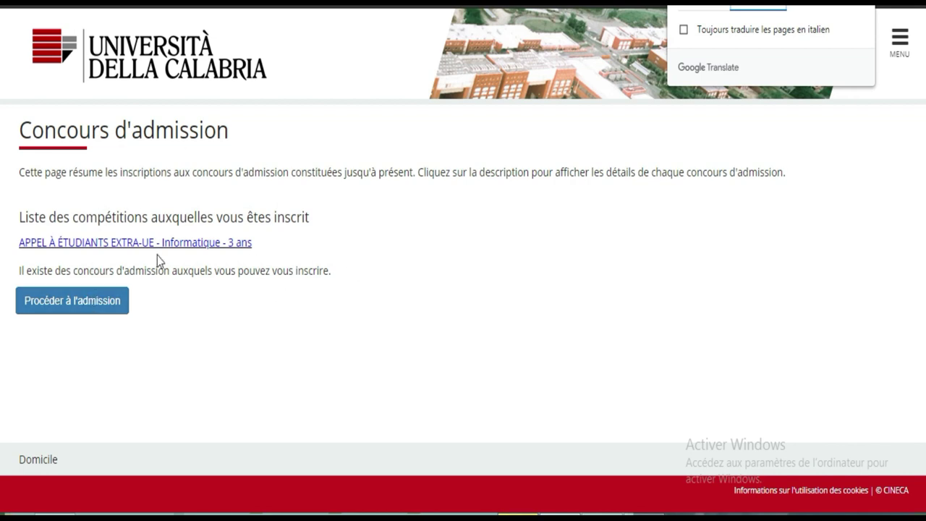
Step: Proceed with the admission to the contest enrolment page and translate it into French
click(98, 306)
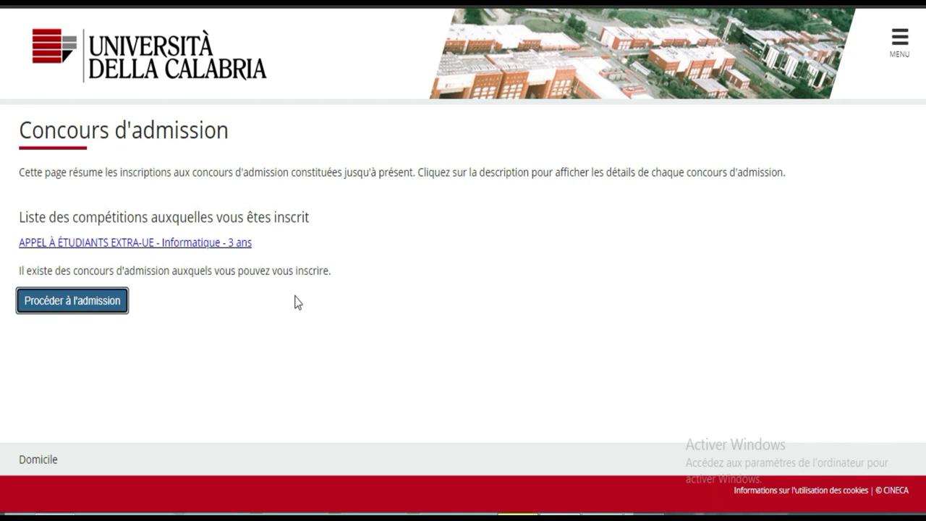
scroll(2, 145, down, 4)
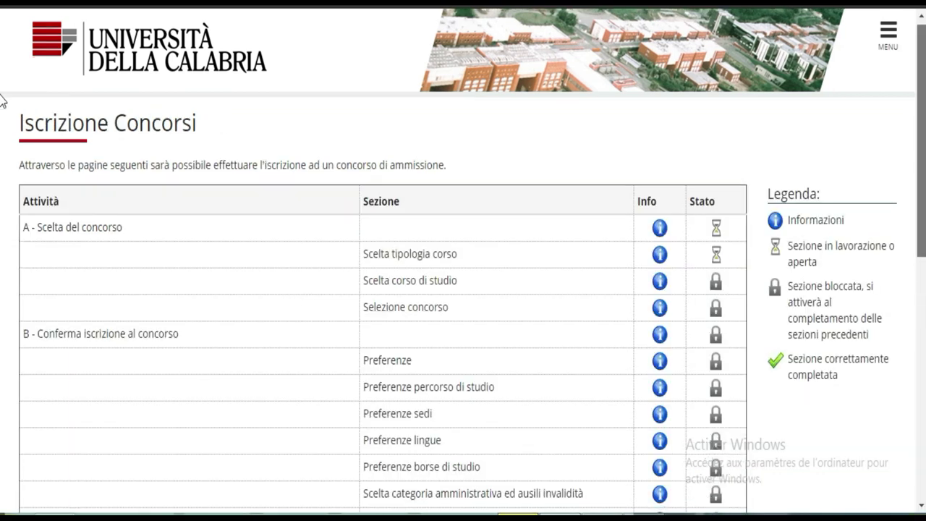
scroll(2, 204, up, 4)
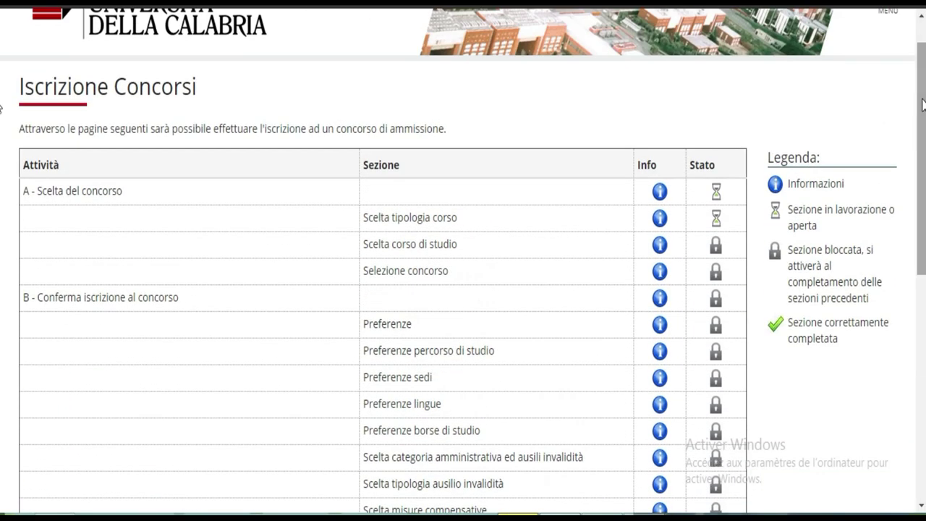
right_click(640, 114)
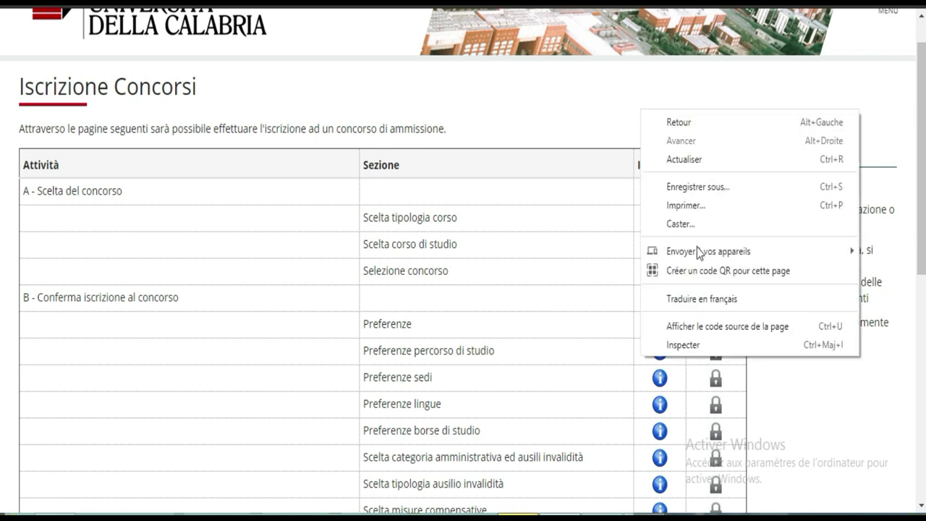
click(684, 298)
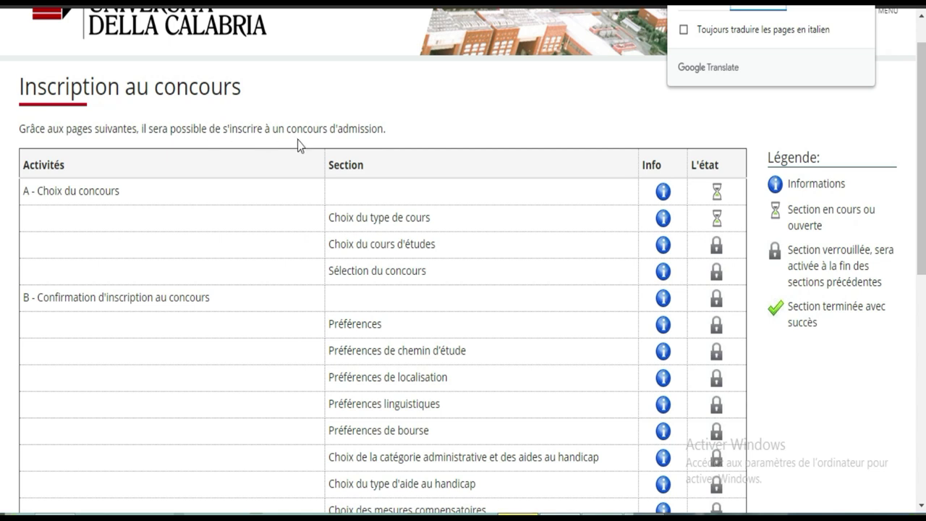
Step: Review the contest enrolment checklist from section A to section F, including each section's status and the legend
scroll(2, 289, down, 3)
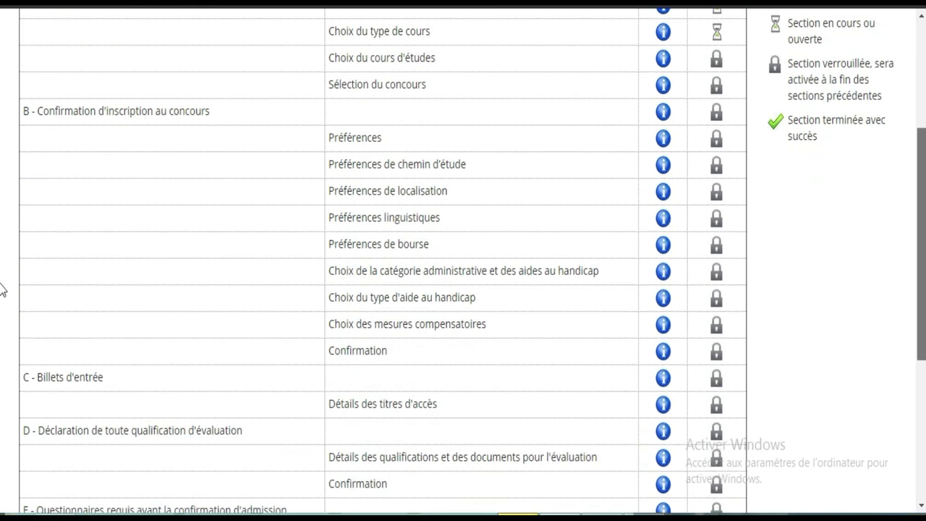
scroll(2, 289, down, 2)
scroll(2, 310, down, 3)
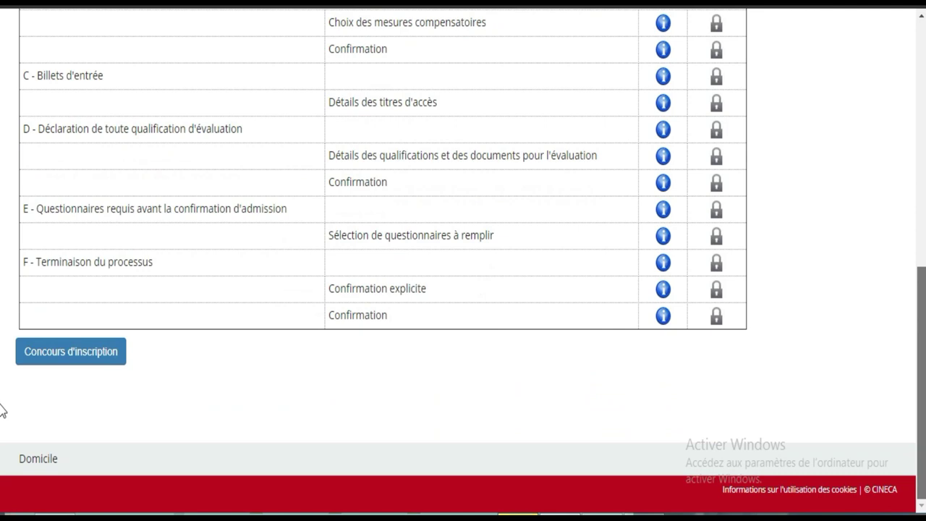
scroll(2, 390, up, 5)
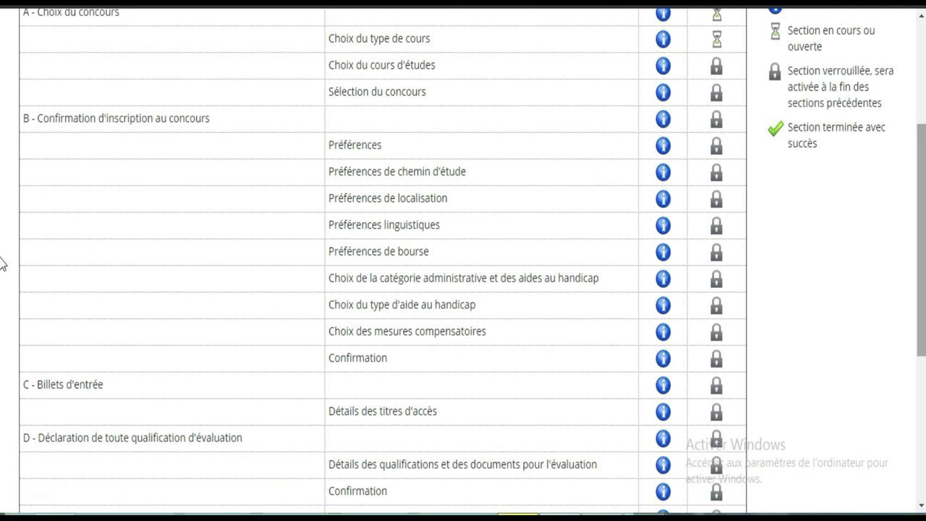
scroll(2, 264, up, 3)
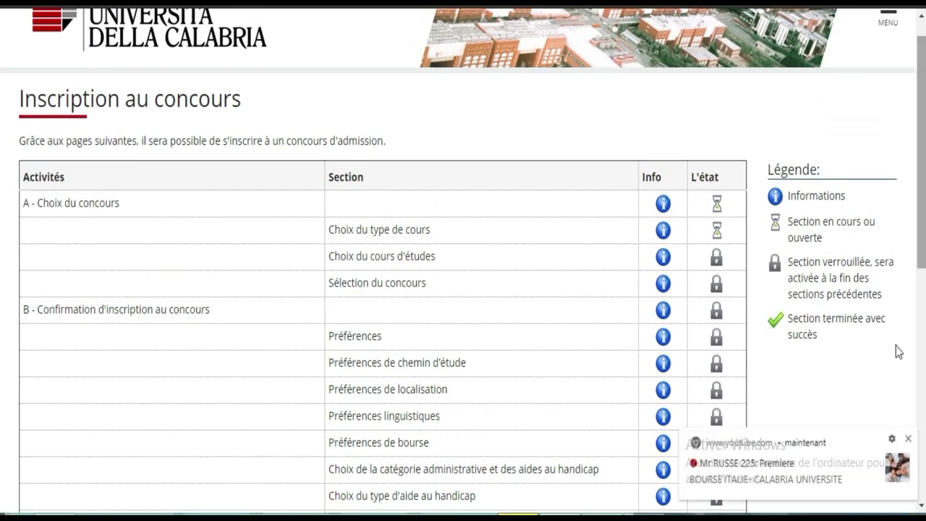
click(907, 438)
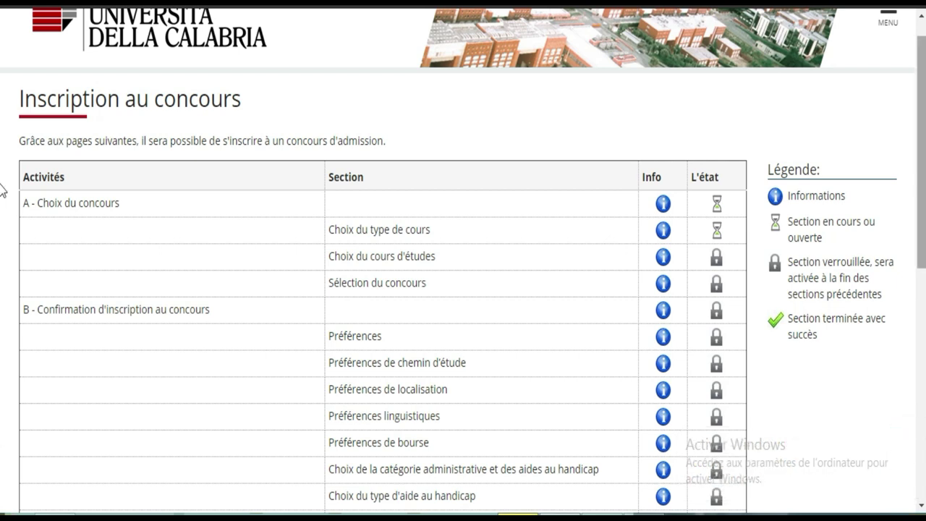
scroll(2, 217, down, 4)
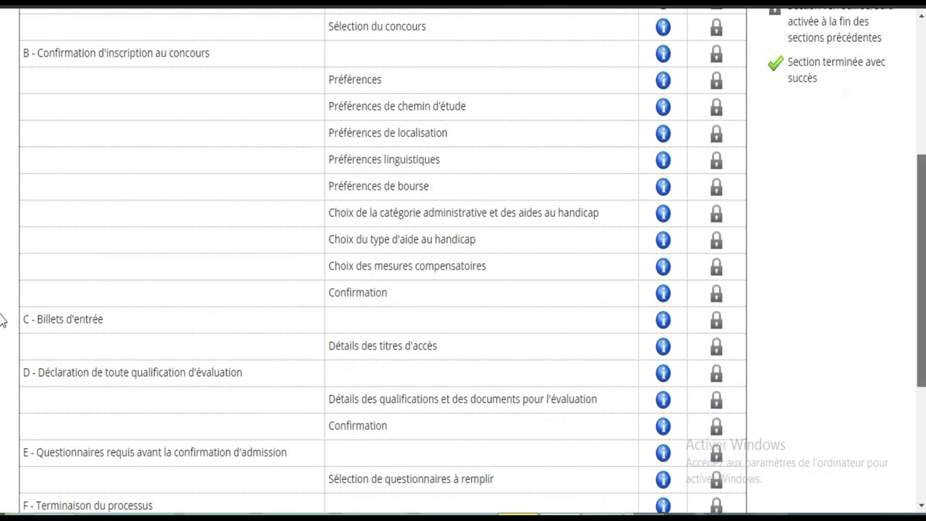
scroll(2, 362, down, 3)
scroll(2, 397, up, 2)
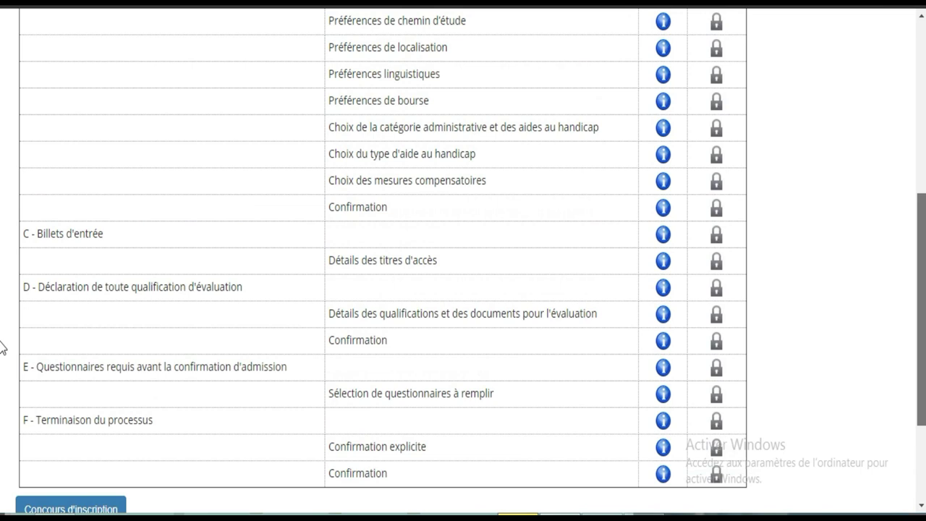
scroll(2, 347, up, 6)
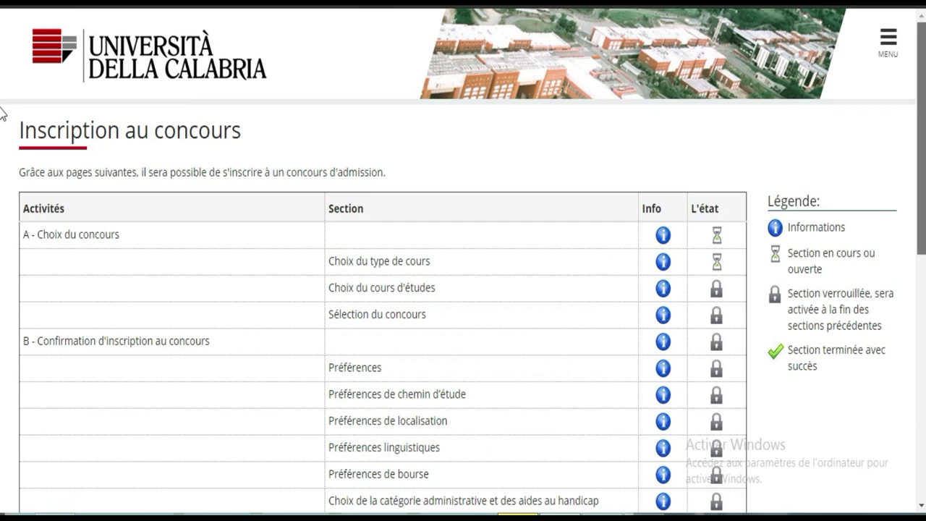
scroll(2, 195, down, 1)
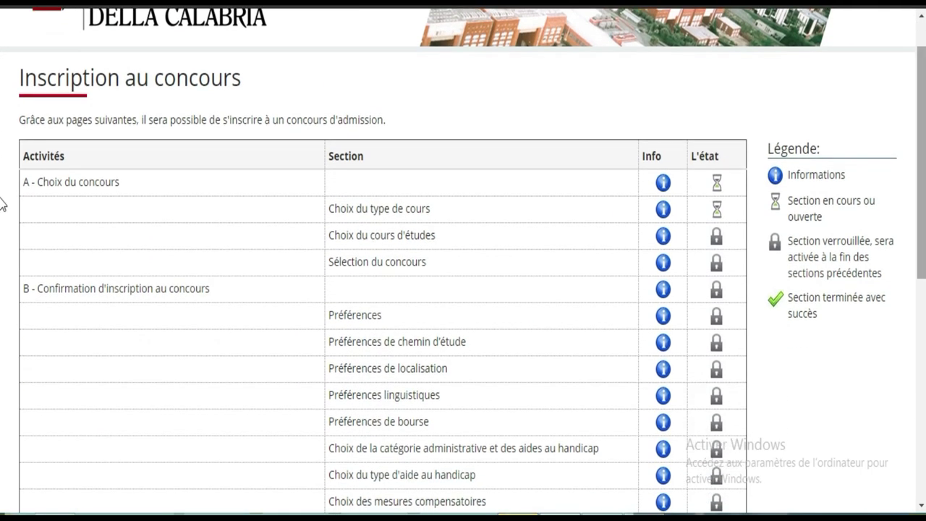
scroll(2, 311, down, 5)
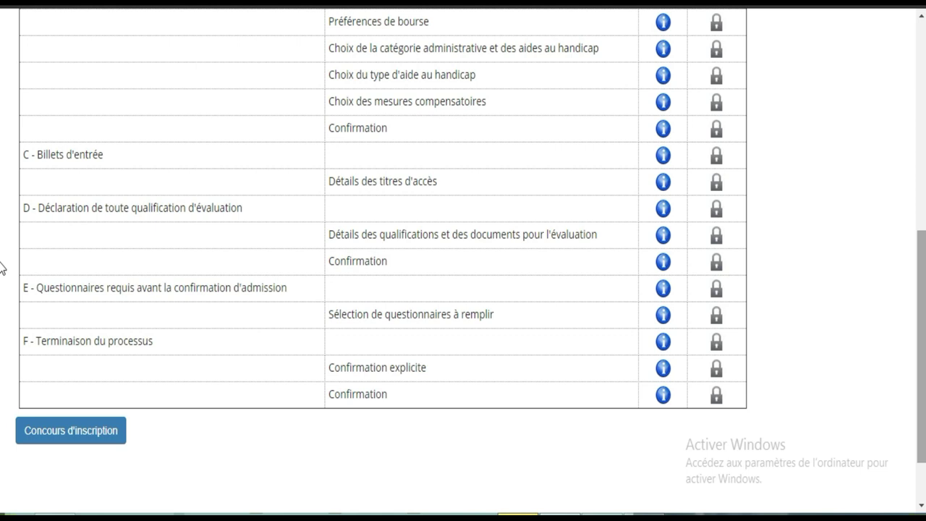
scroll(1, 267, up, 5)
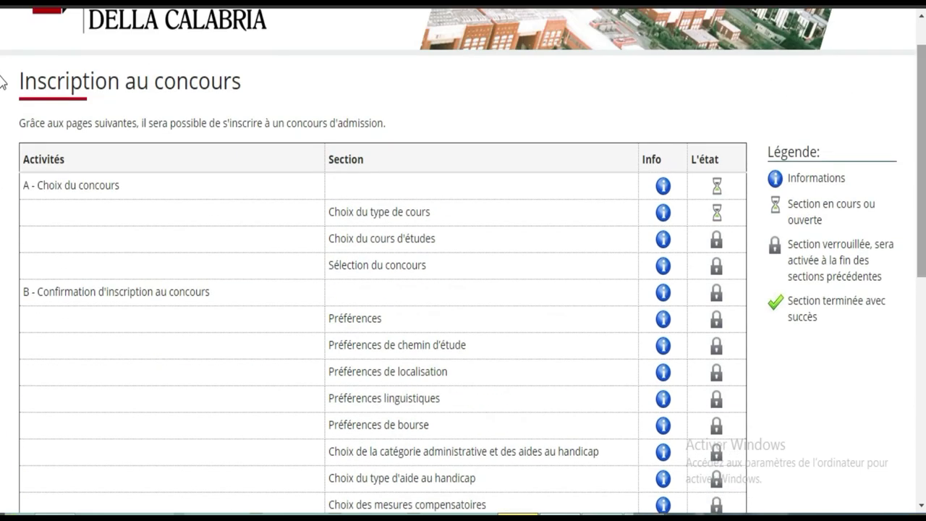
scroll(2, 65, up, 1)
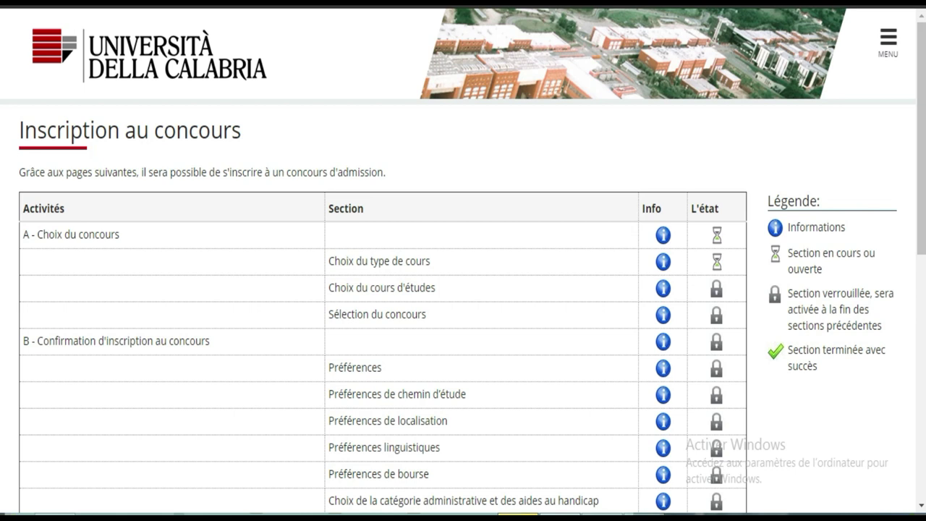
mouse_move(648, 515)
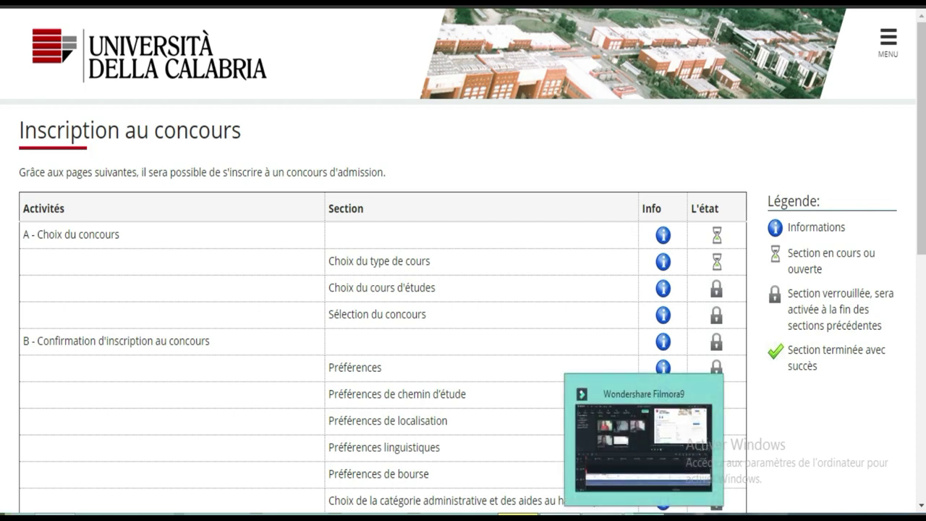
click(799, 517)
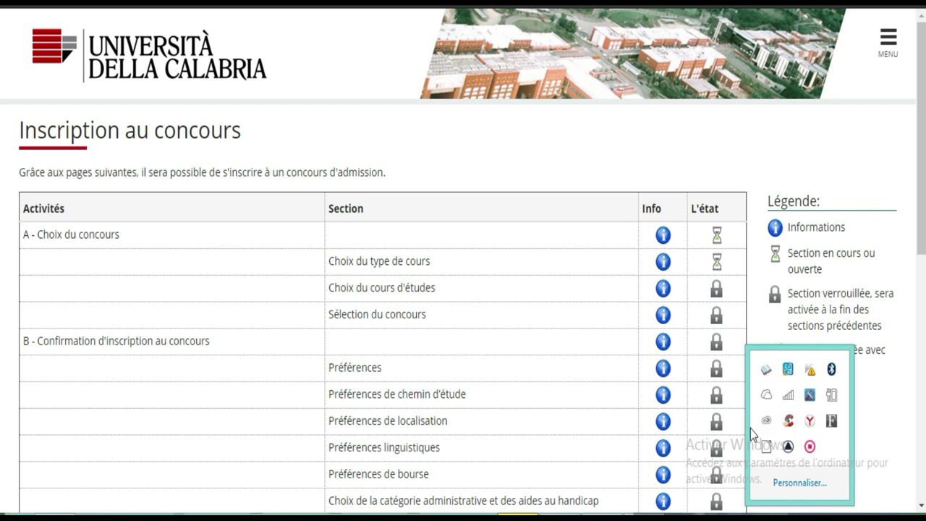
right_click(765, 446)
click(804, 464)
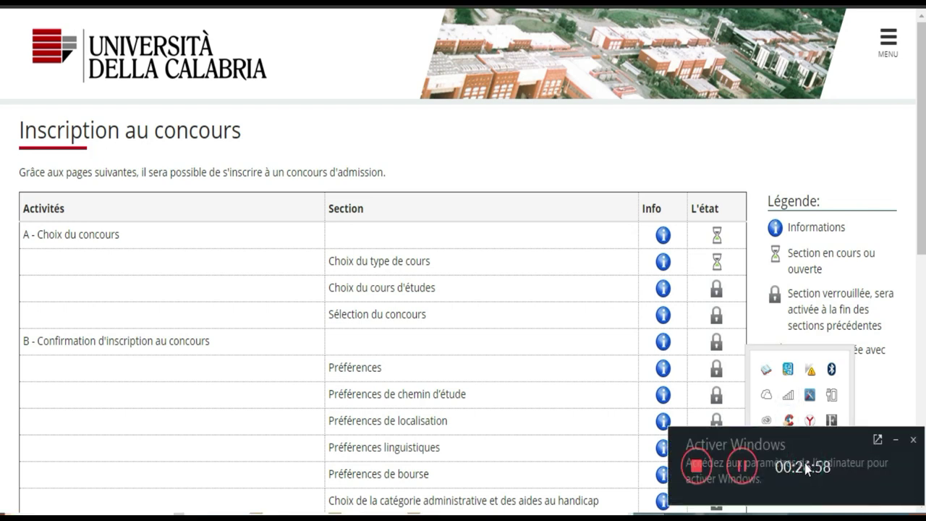
click(696, 466)
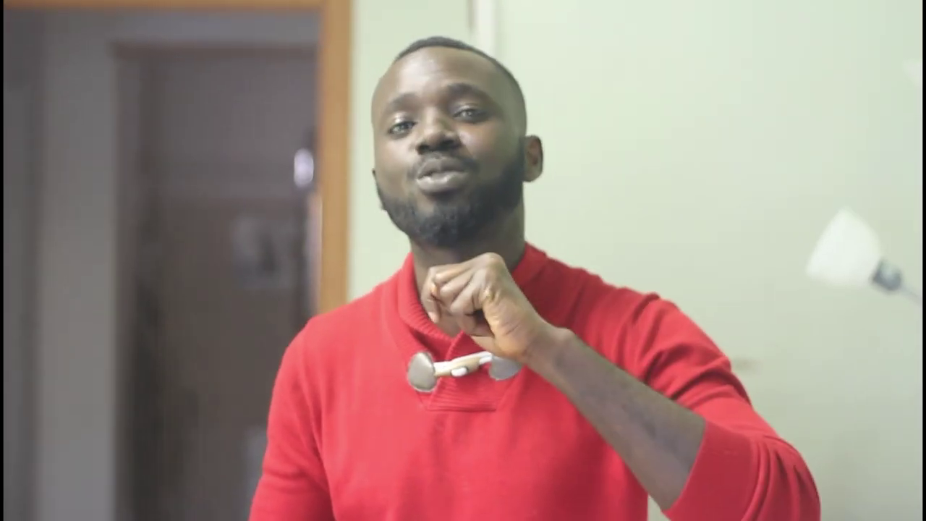